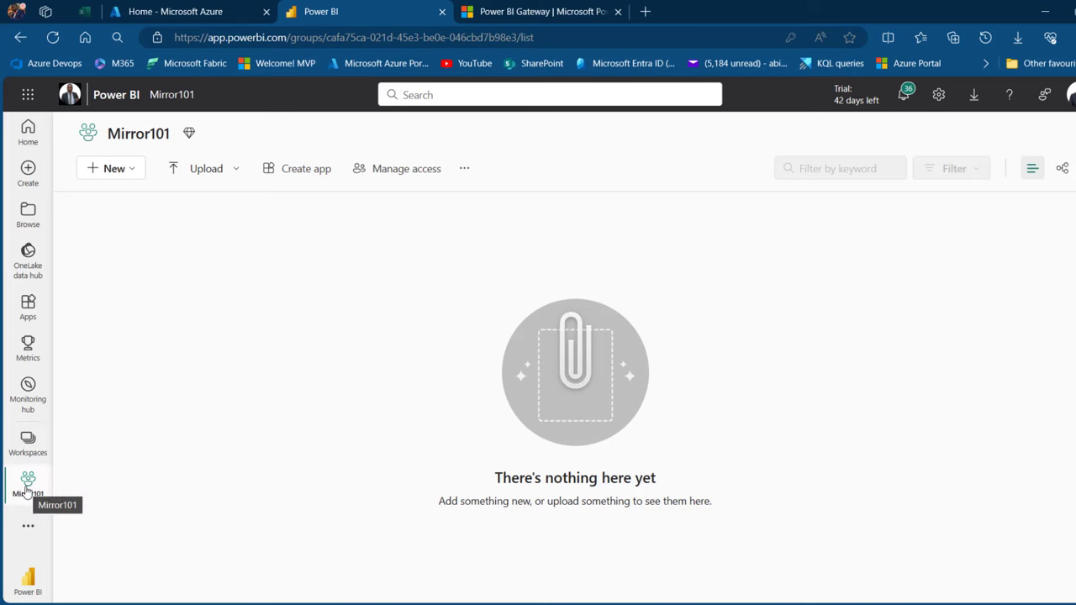
Open the data gateway download page and check the status of the installed on-premises data gateway.
click(975, 96)
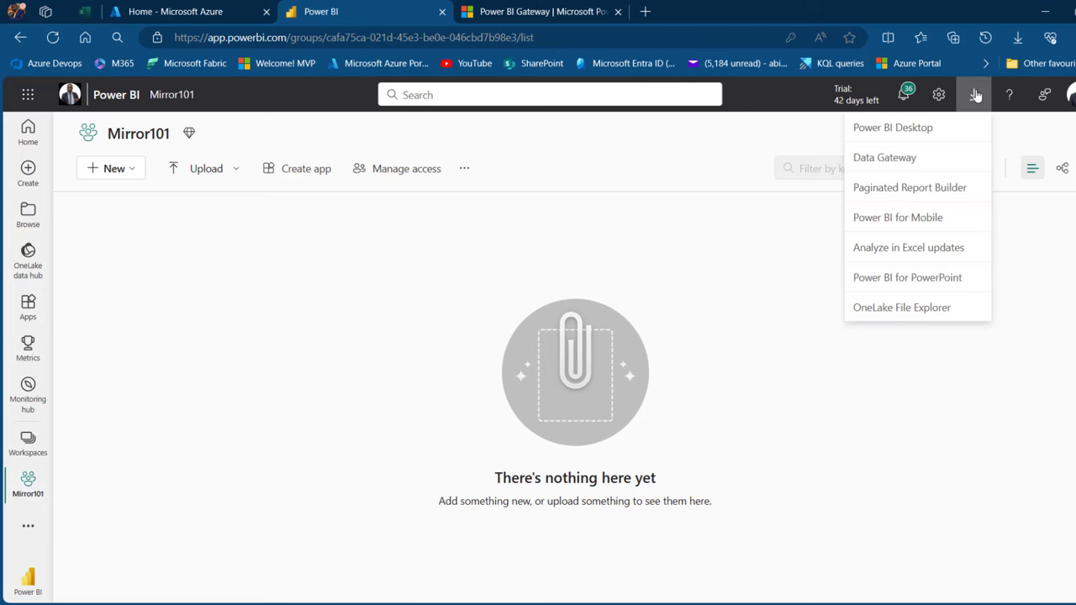
click(893, 159)
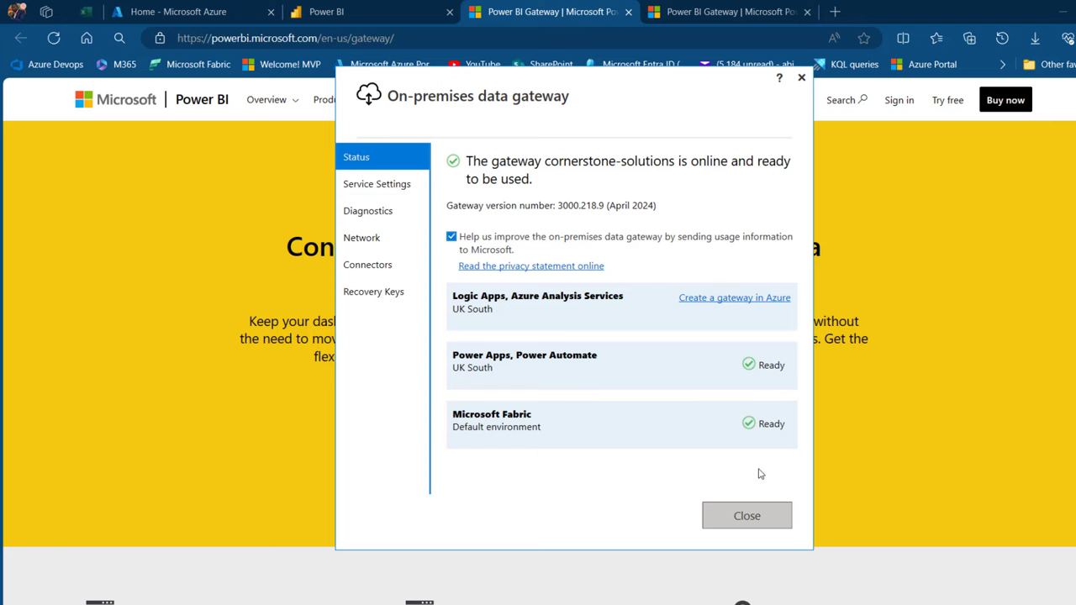
click(925, 208)
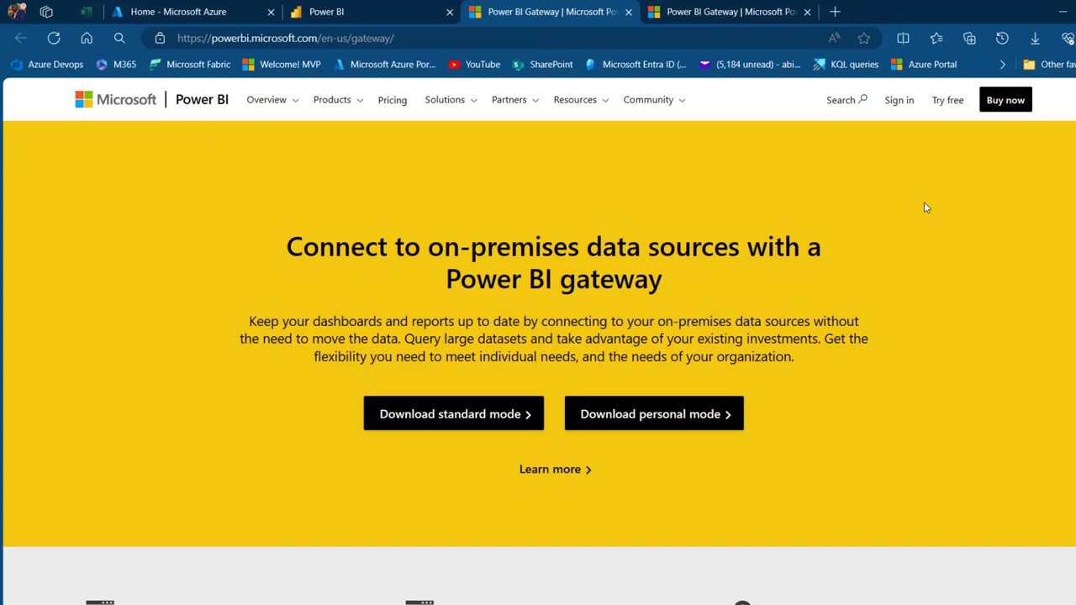
Return to the Mirror101 workspace in Power BI, open connection and gateway management, and view the on-premises data gateways.
click(362, 11)
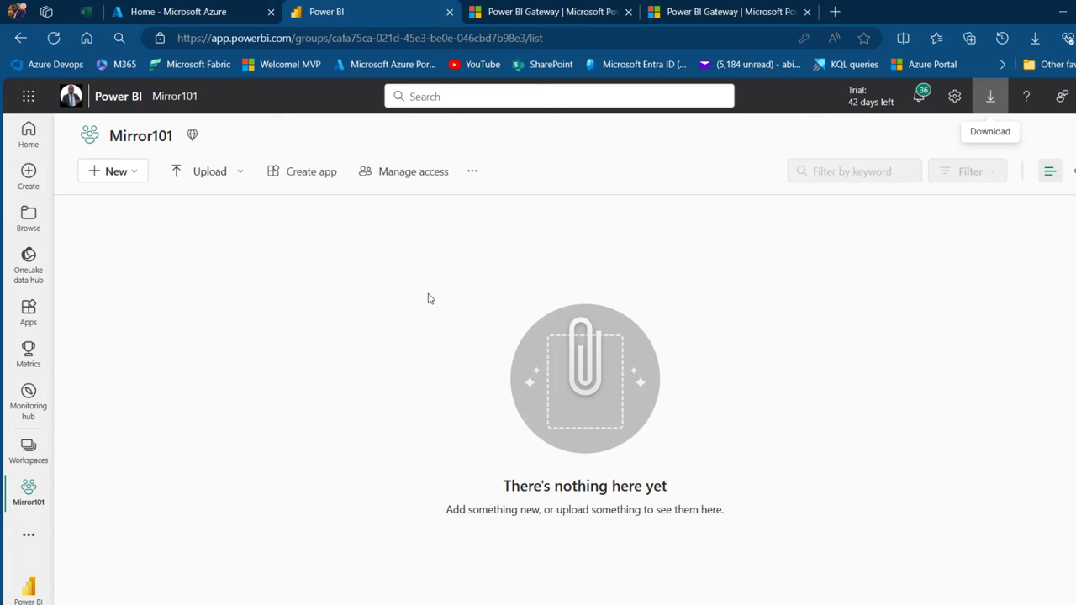
click(954, 96)
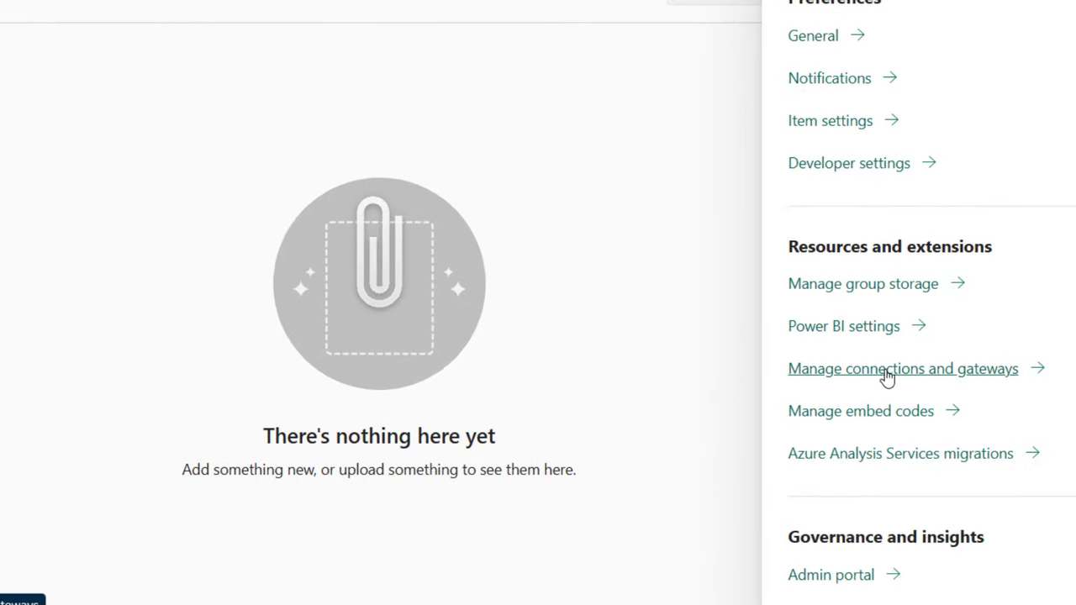
click(932, 377)
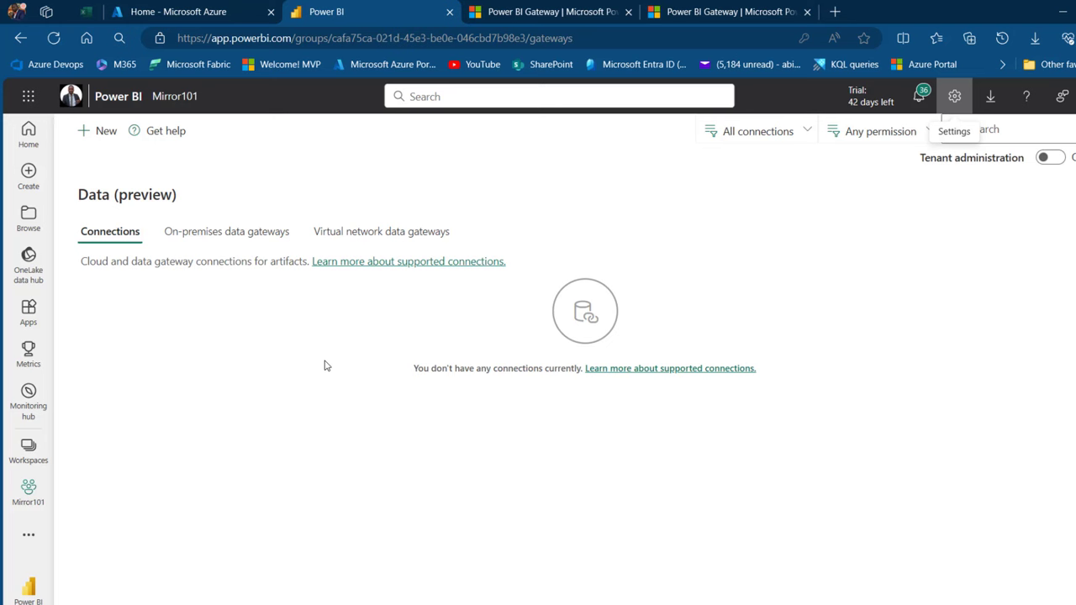
click(223, 234)
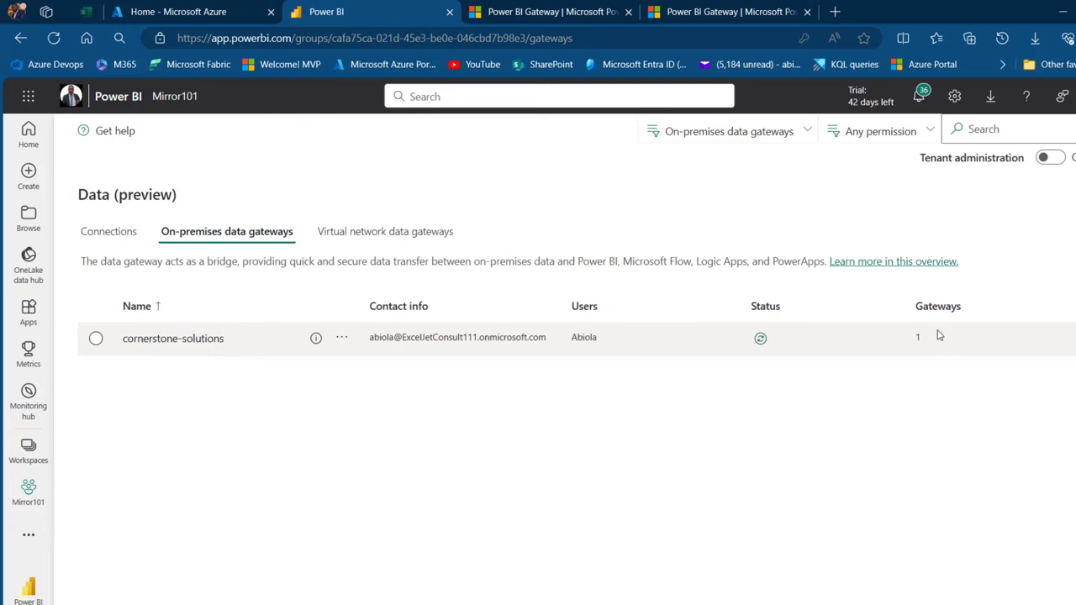
Start a new on-premises connection on the cornerstone-solutions gateway cluster and name it ConnecToSQLServer.
click(125, 239)
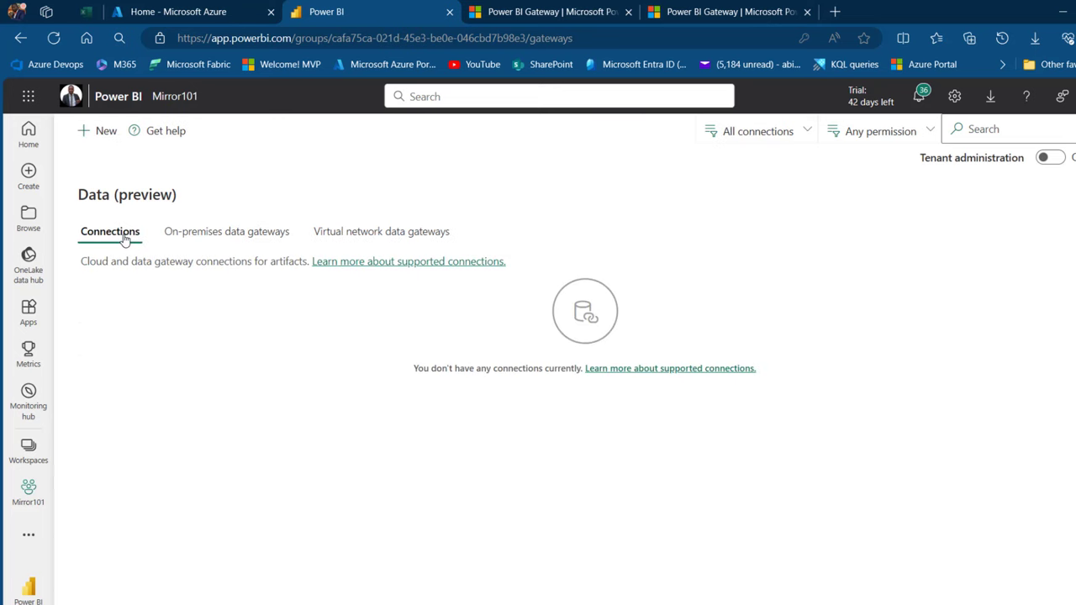
click(103, 134)
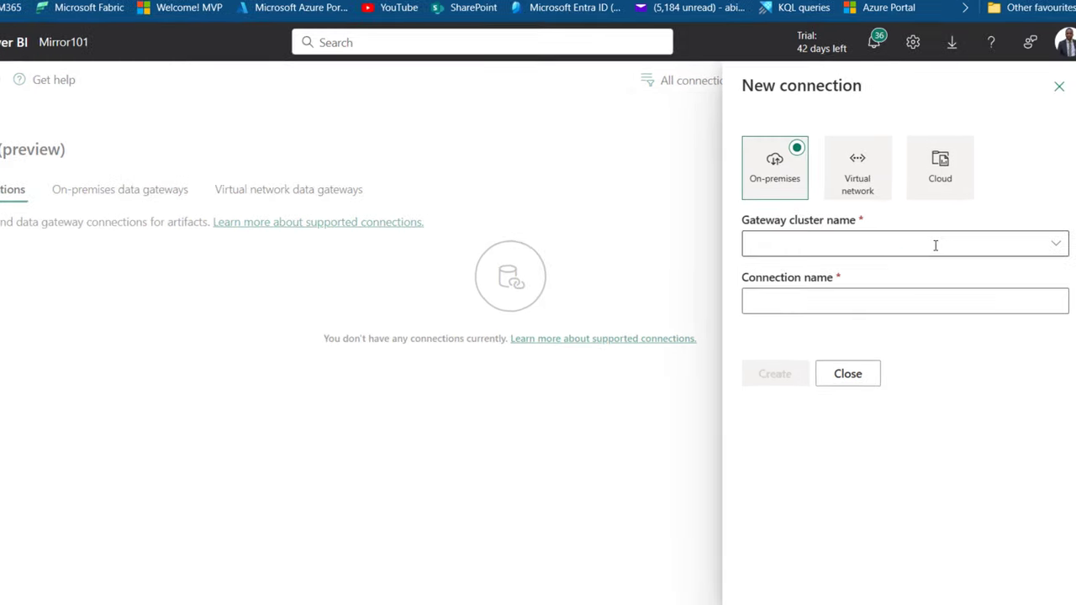
click(1056, 244)
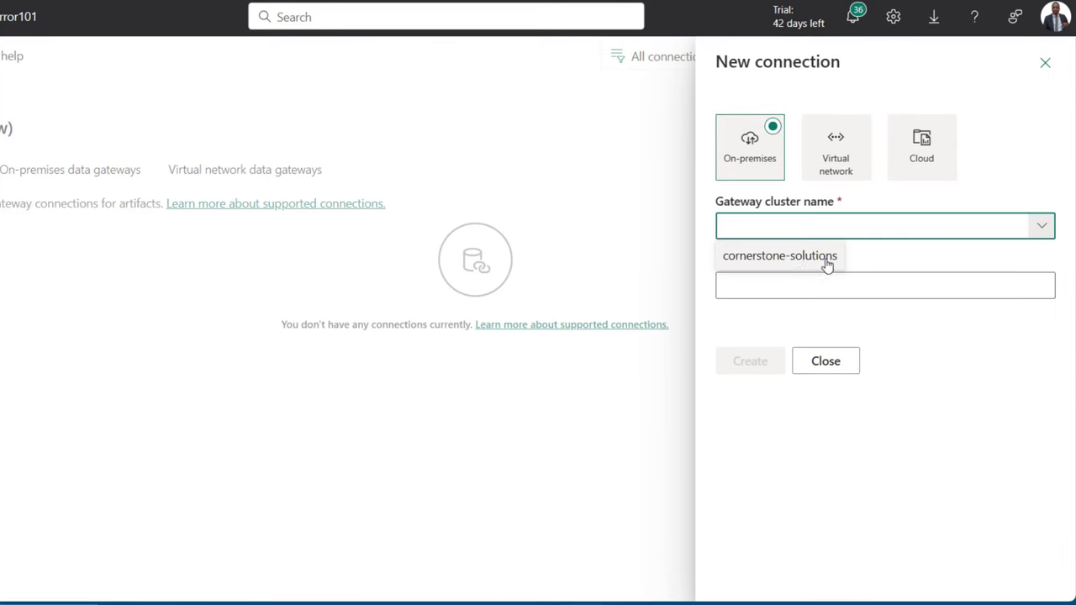
click(801, 256)
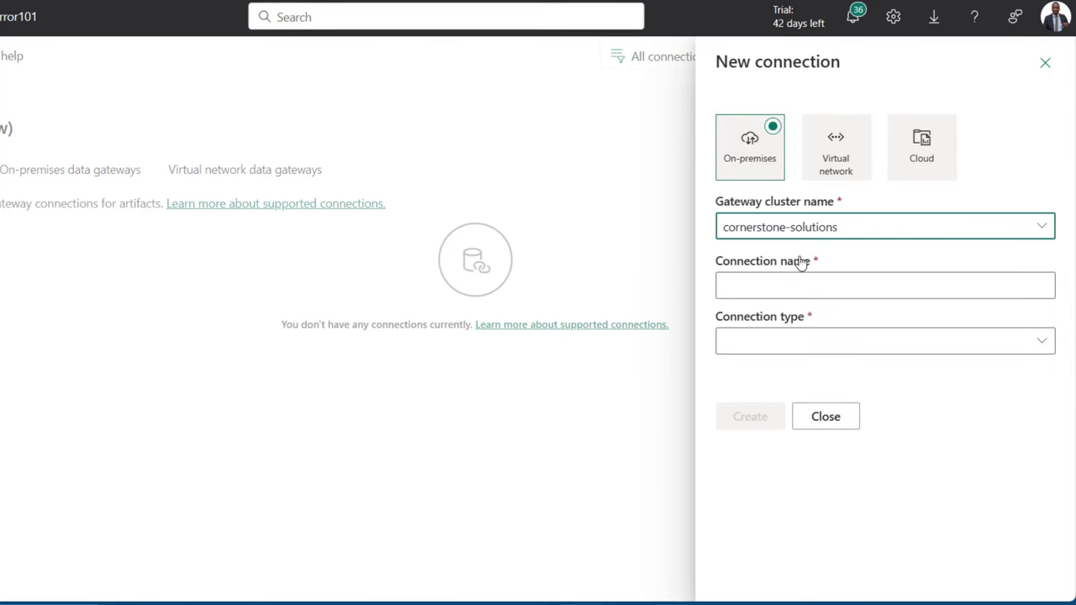
click(806, 279)
text(ConnecToSQLServer)
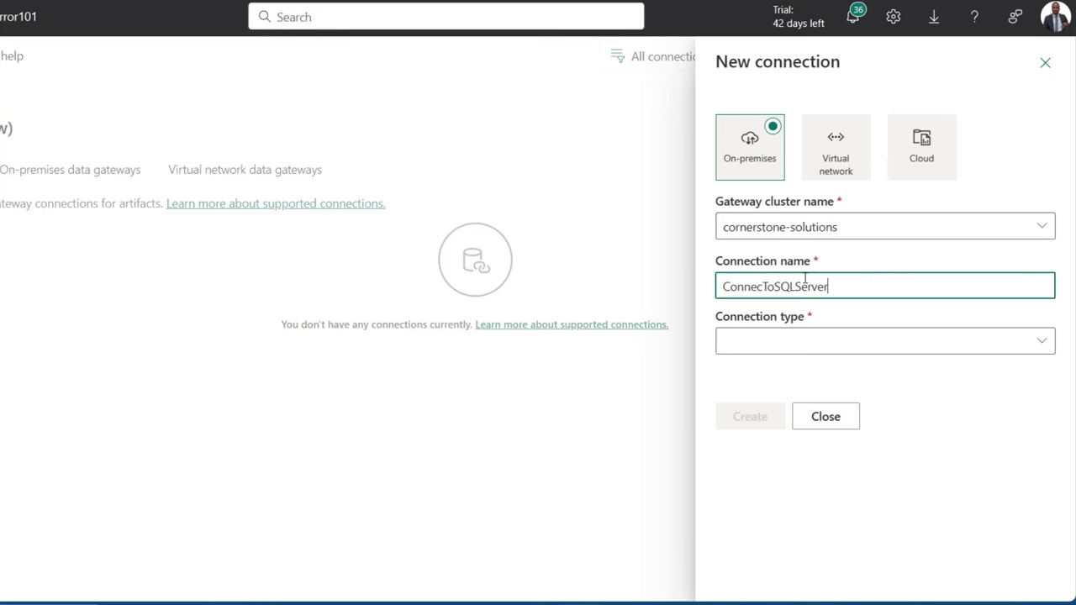
Set the new connection's type to SQL Server.
click(1047, 345)
drag(712, 86, 716, 505)
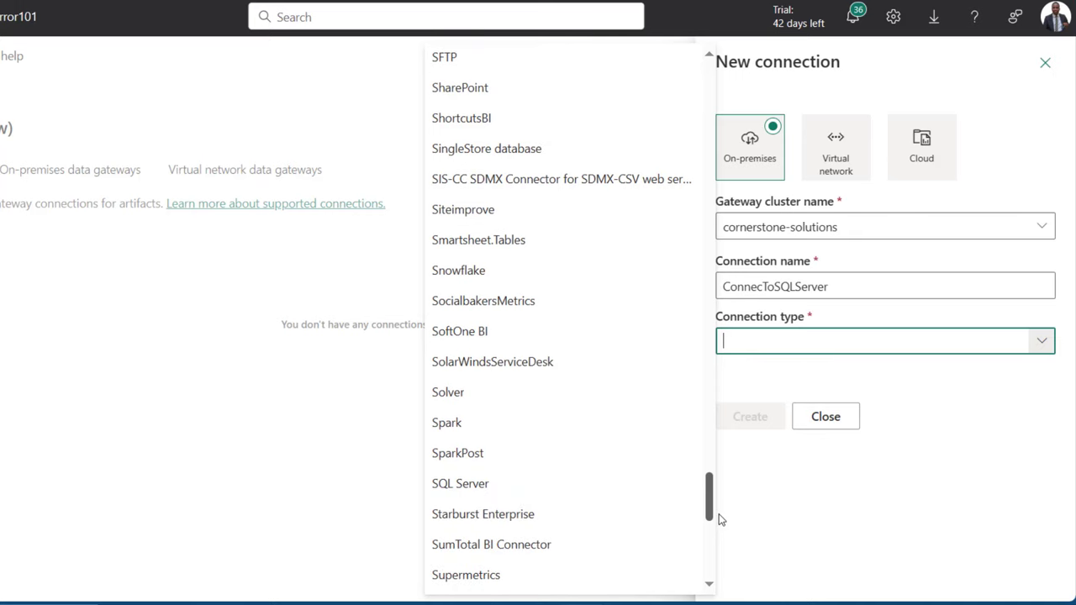
scroll(594, 423, down, 4)
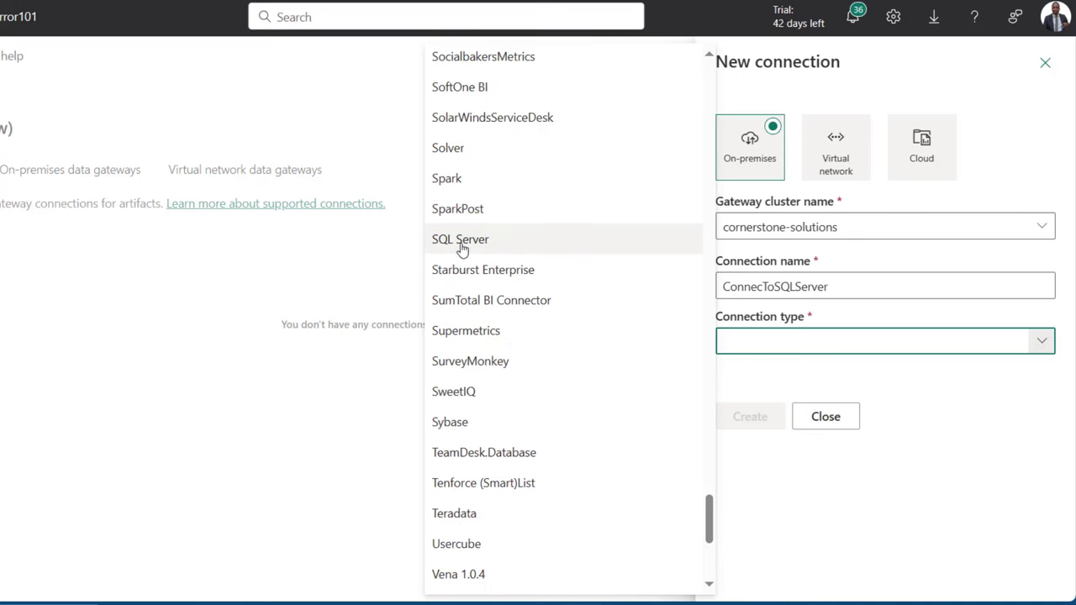
click(509, 237)
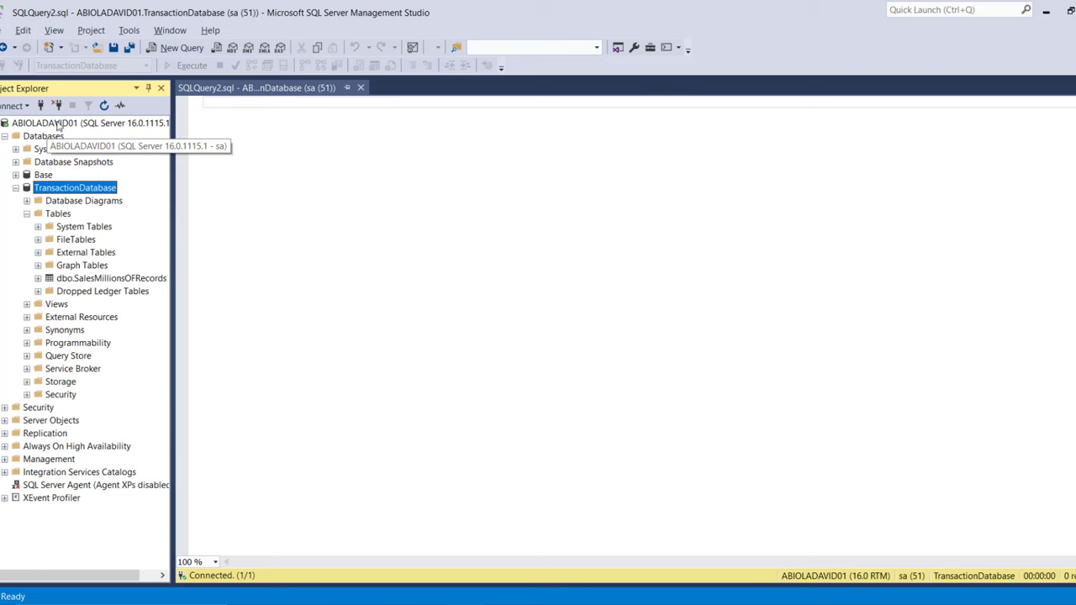
In SQL Server Management Studio, copy the name of the TransactionDatabase database without renaming it.
click(84, 192)
key(ctrl+c)
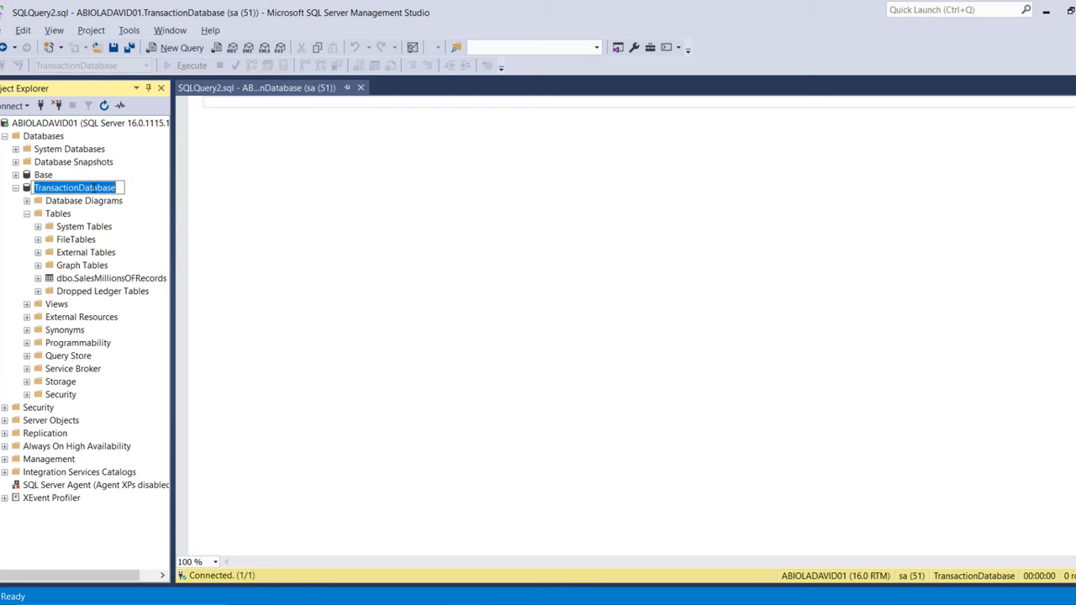
key(Escape)
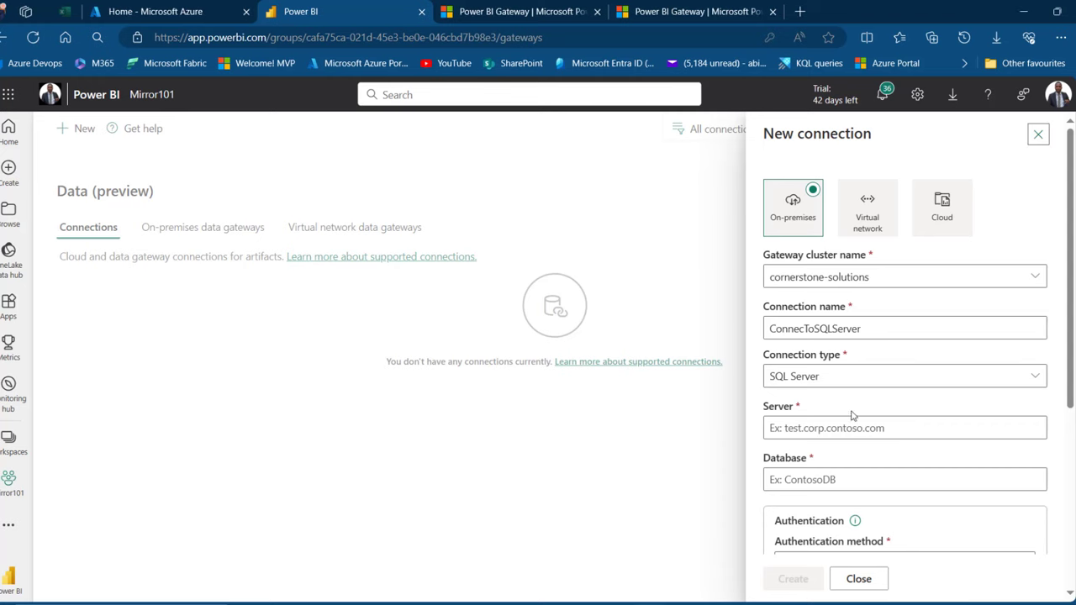
Back in the Power BI connection form, enter the SQL Server's name as the server and TransactionDatabase as the database.
click(851, 427)
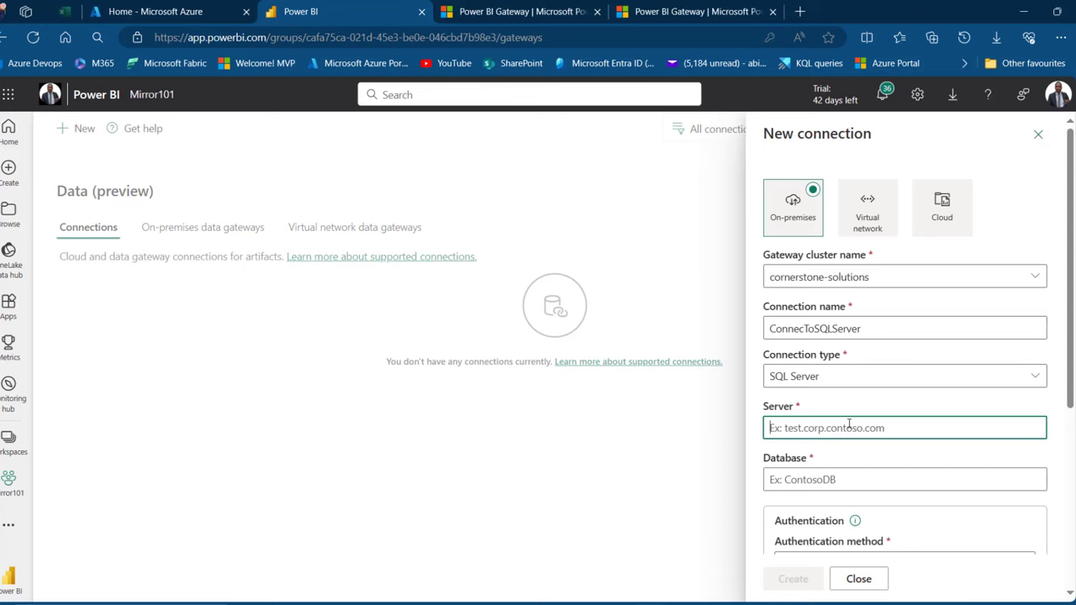
text(abiols)
key(Down)
key(Down)
key(Return)
click(811, 481)
key(ctrl+v)
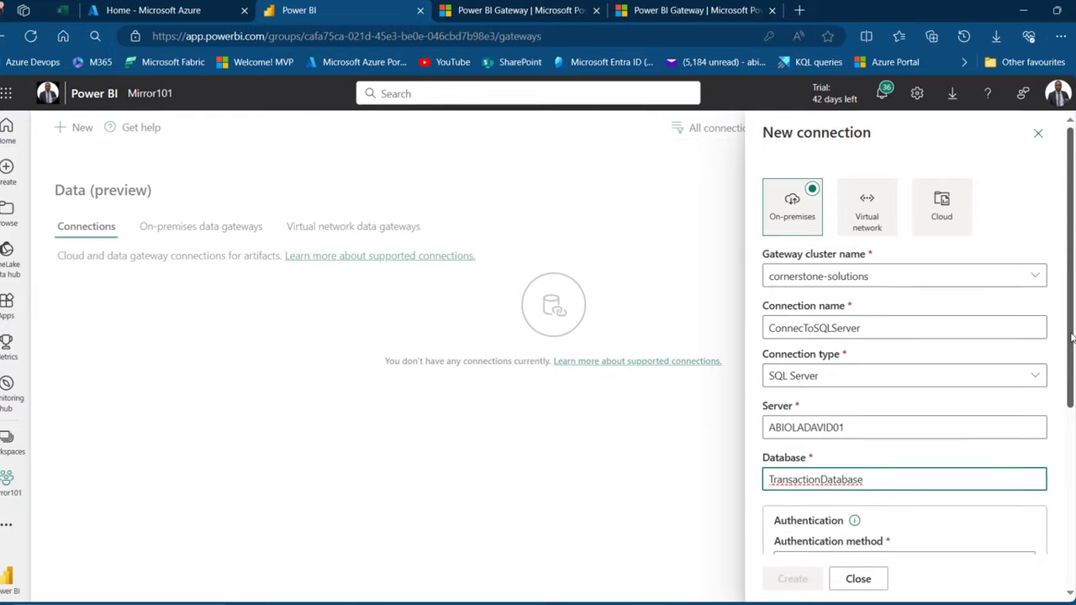
scroll(1074, 338, down, 3)
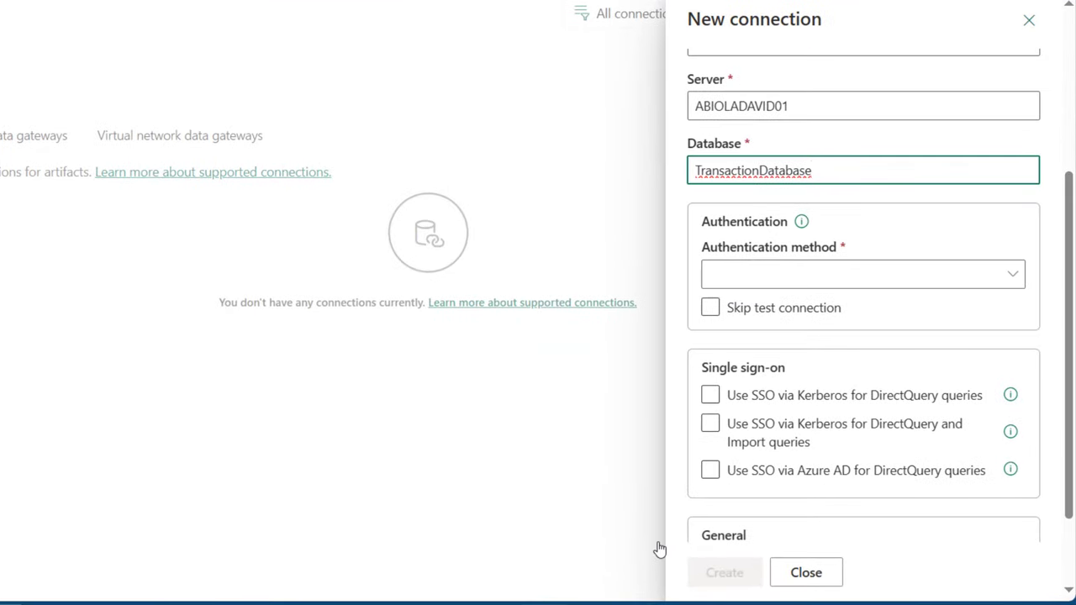
click(608, 603)
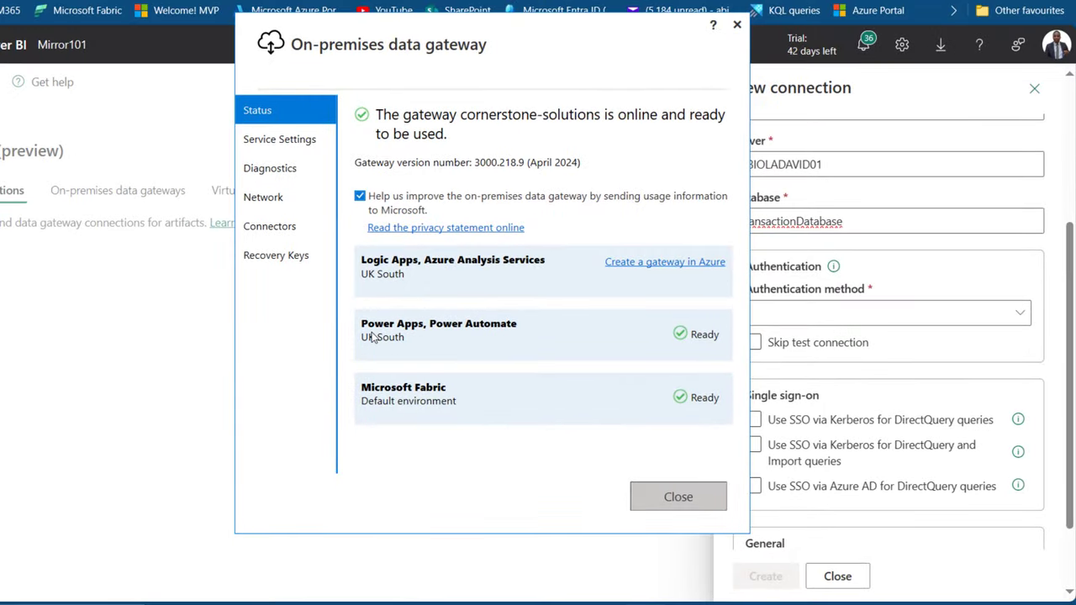
click(127, 368)
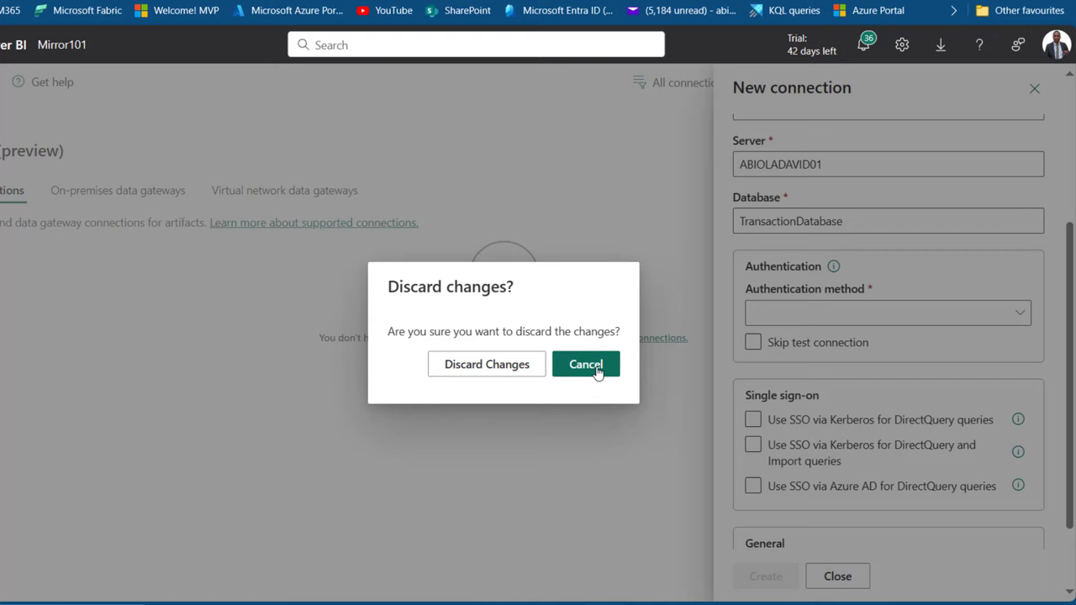
click(586, 364)
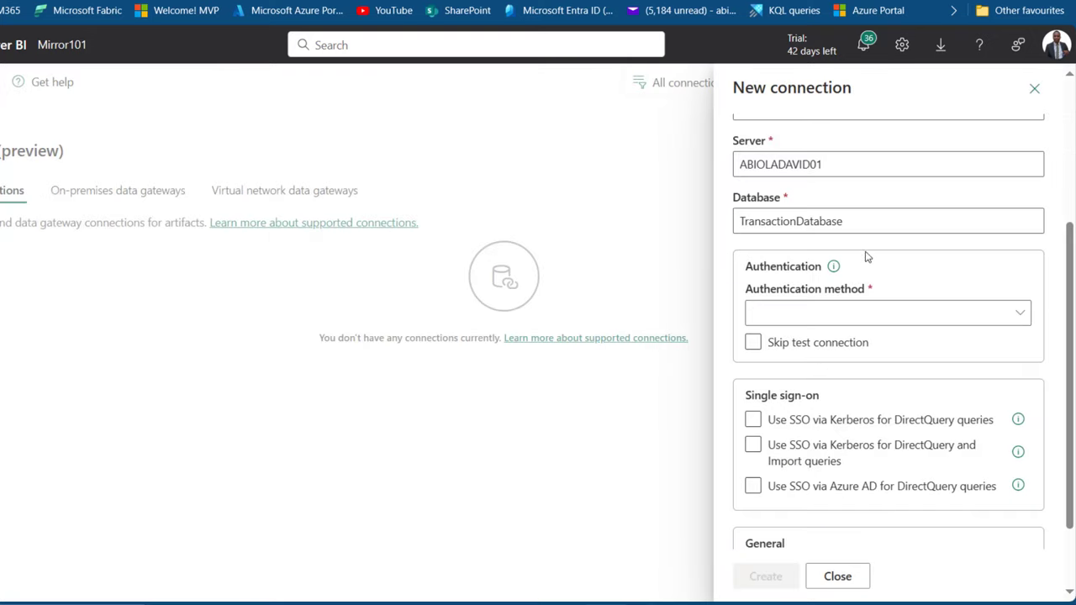
Set the authentication method to Basic and enter the username sa with the account password.
click(1024, 310)
click(800, 341)
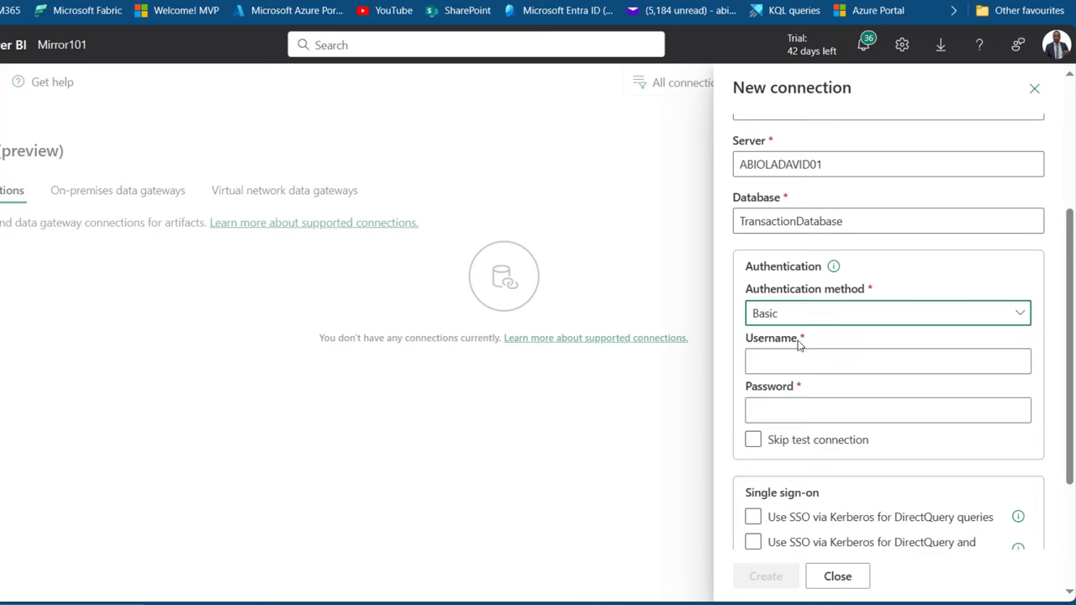
click(805, 363)
text(sa)
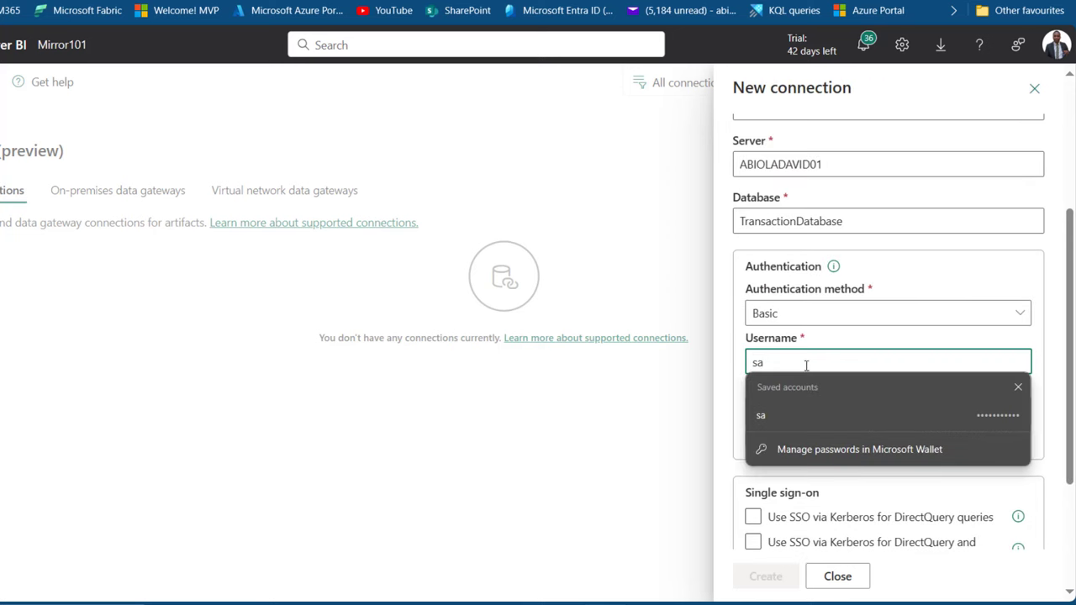
click(829, 415)
double_click(817, 413)
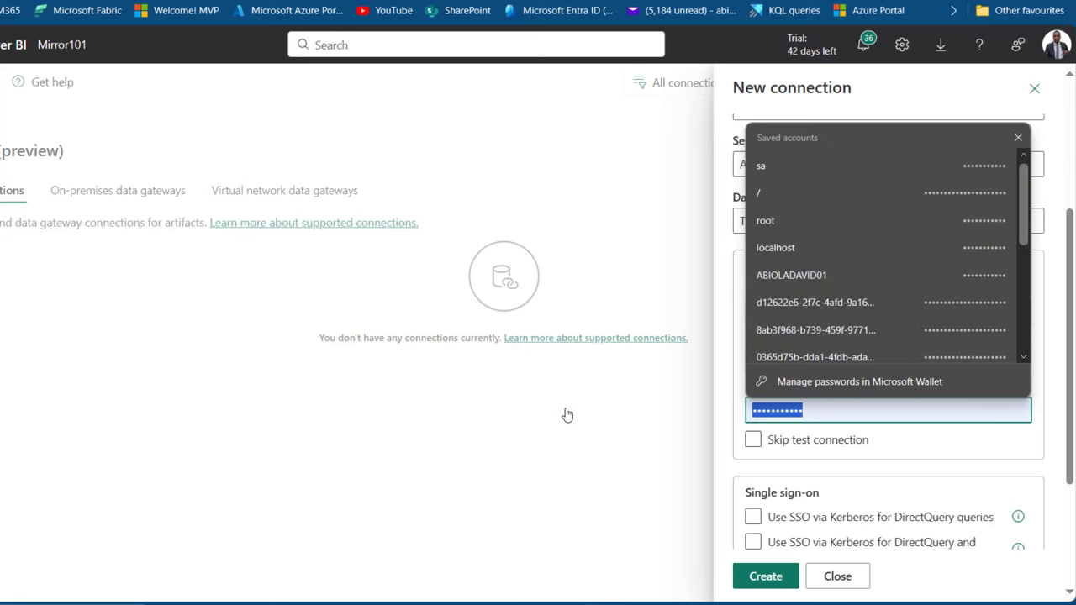
text(••••••••••)
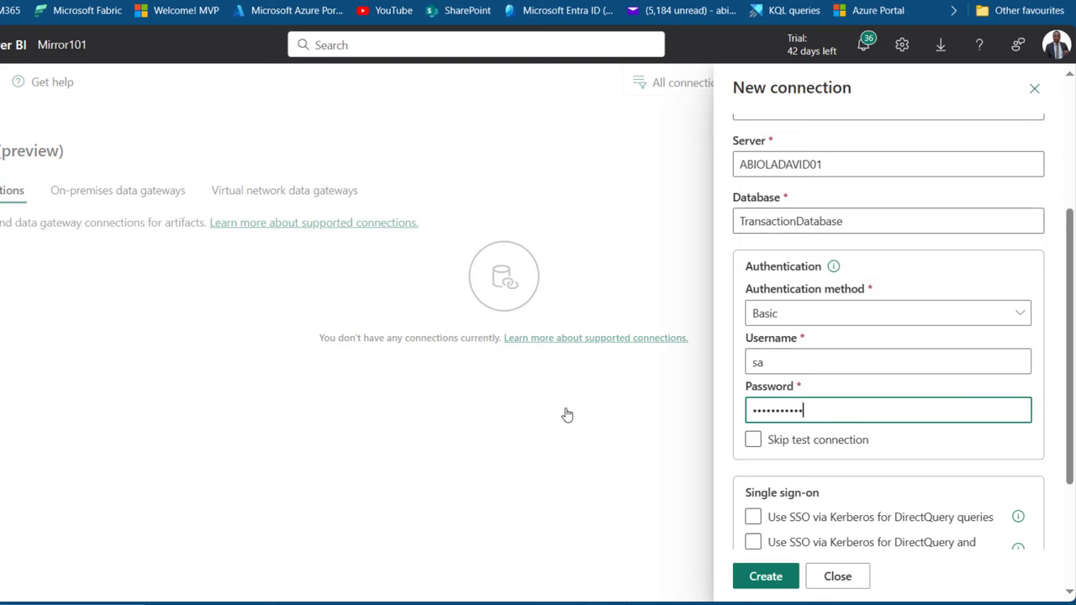
Set the privacy level to None, create the SQL Server connection, and close its settings.
scroll(1066, 416, down, 3)
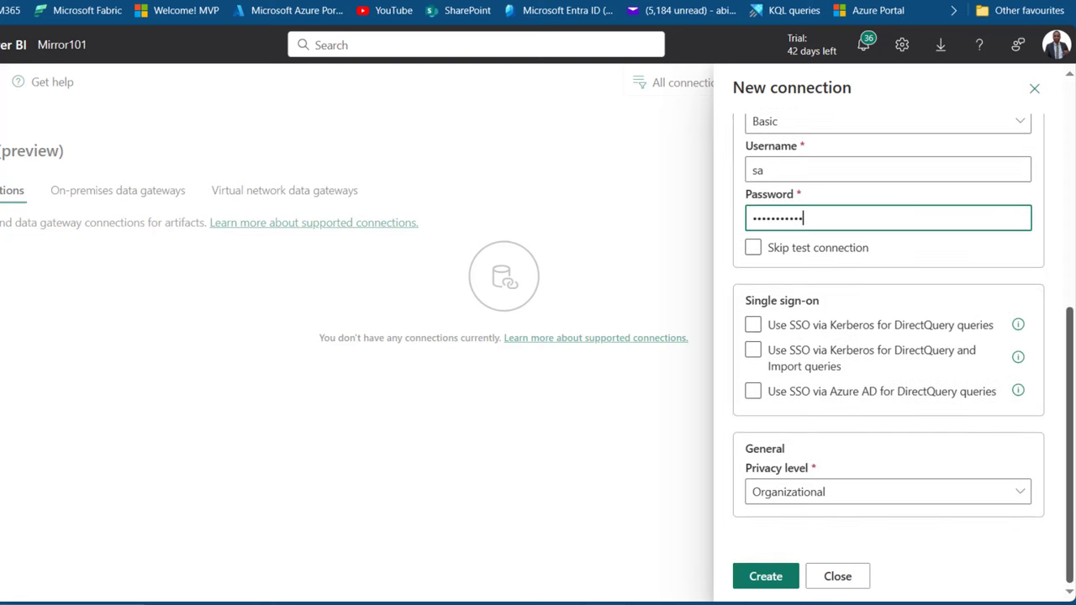
click(903, 496)
click(774, 387)
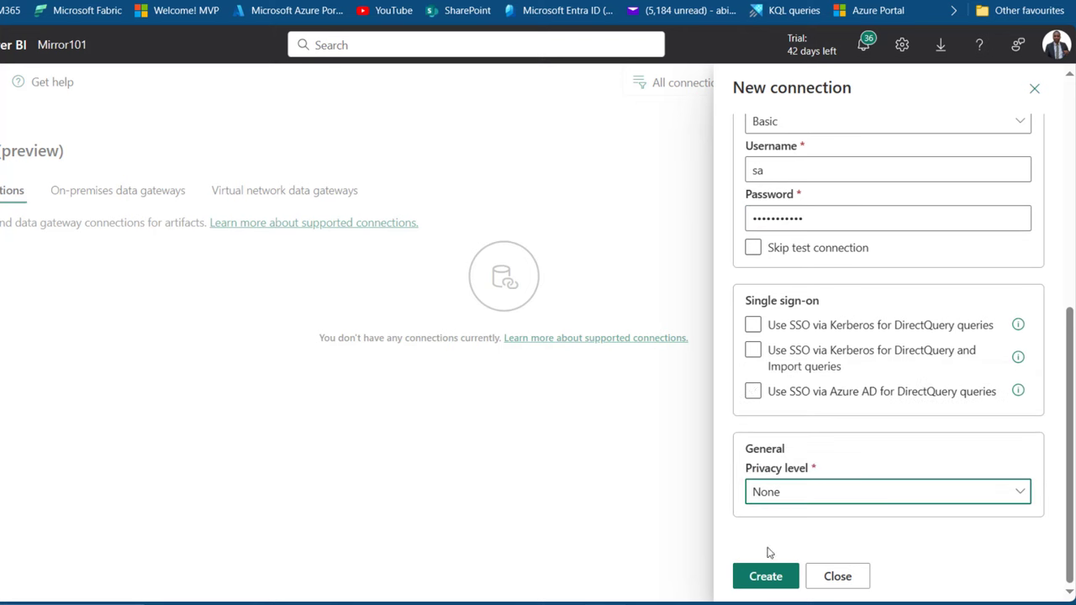
click(766, 577)
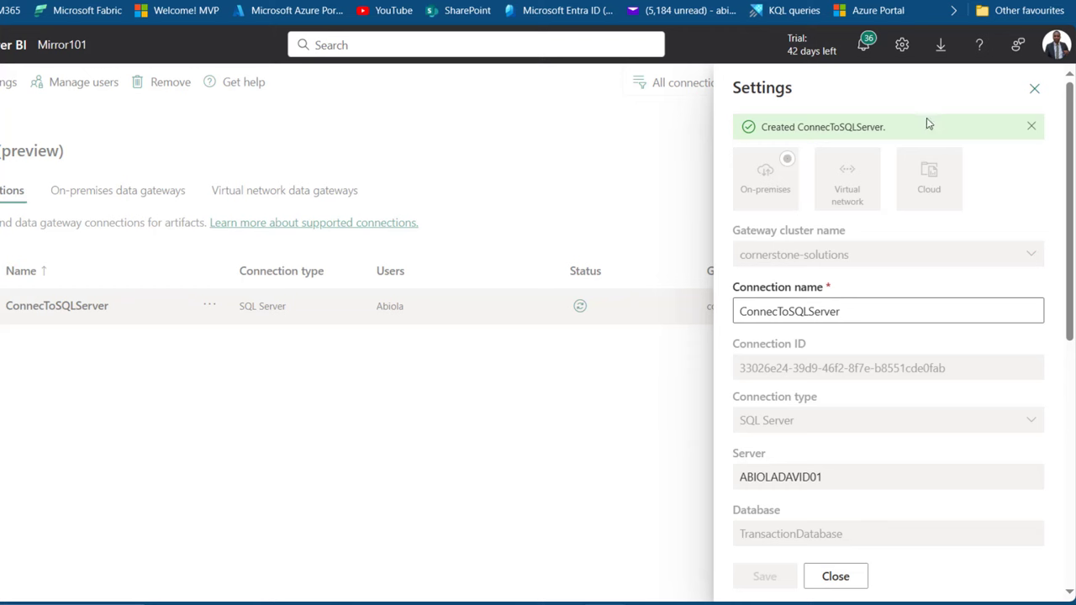
click(1036, 91)
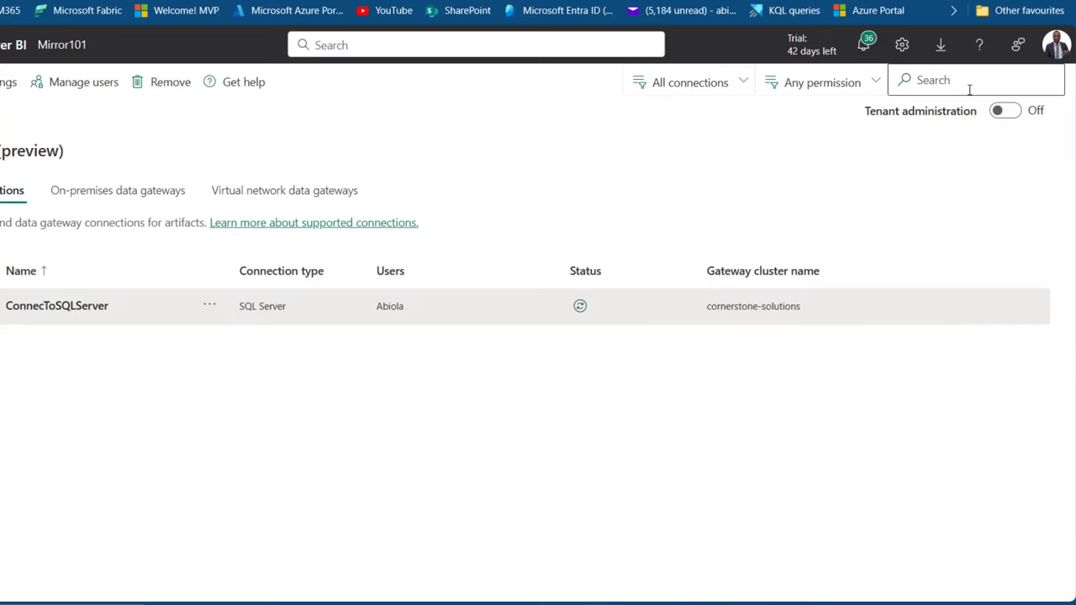
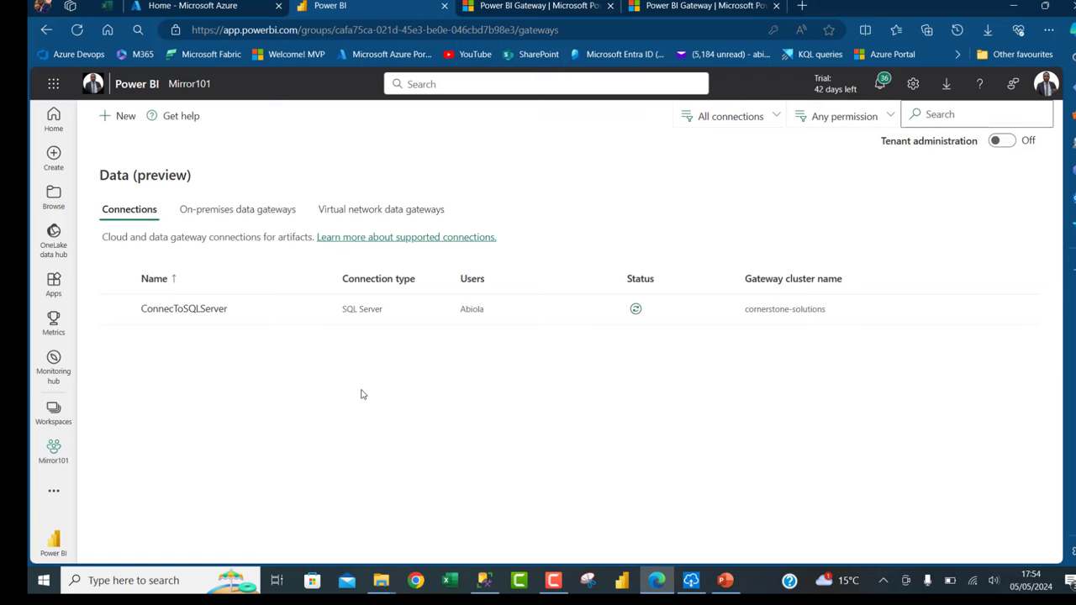
Start a new cloud connection named ConnecToADLS with the connection type Azure Data Lake Storage Gen2.
click(117, 119)
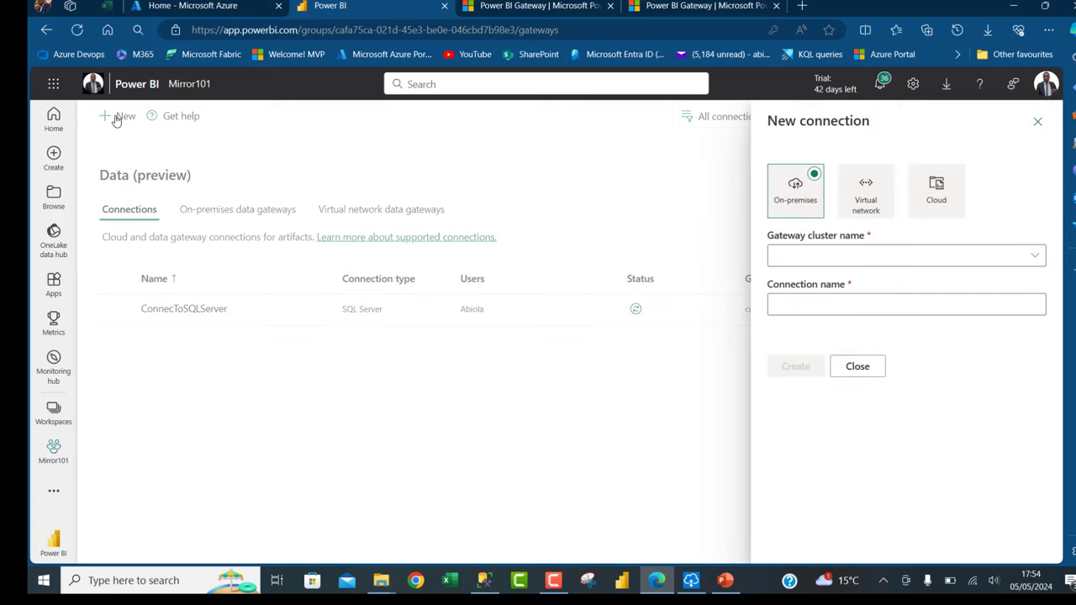
click(942, 191)
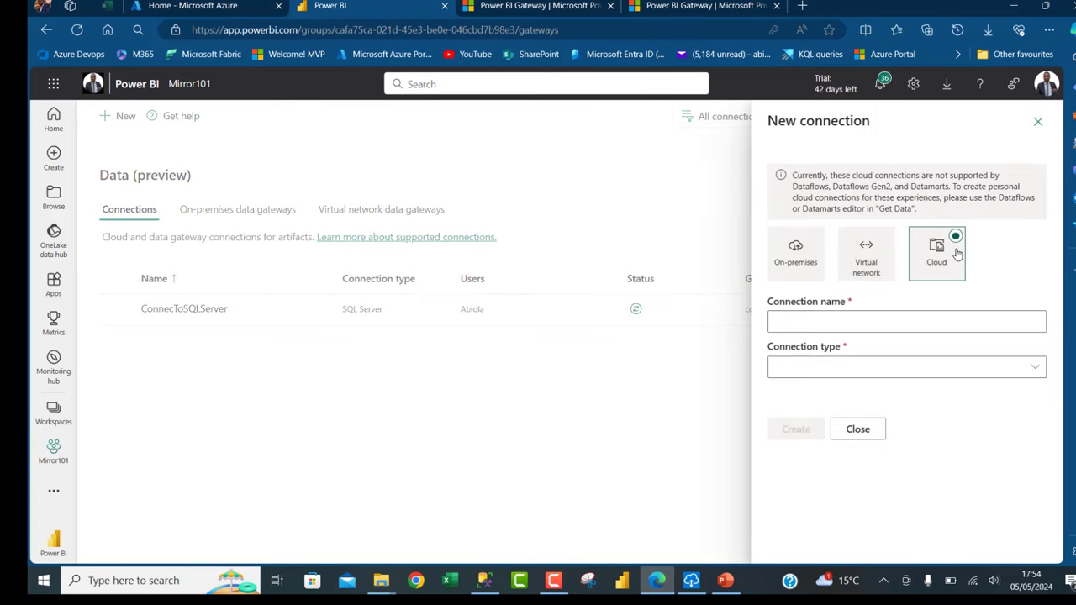
click(969, 321)
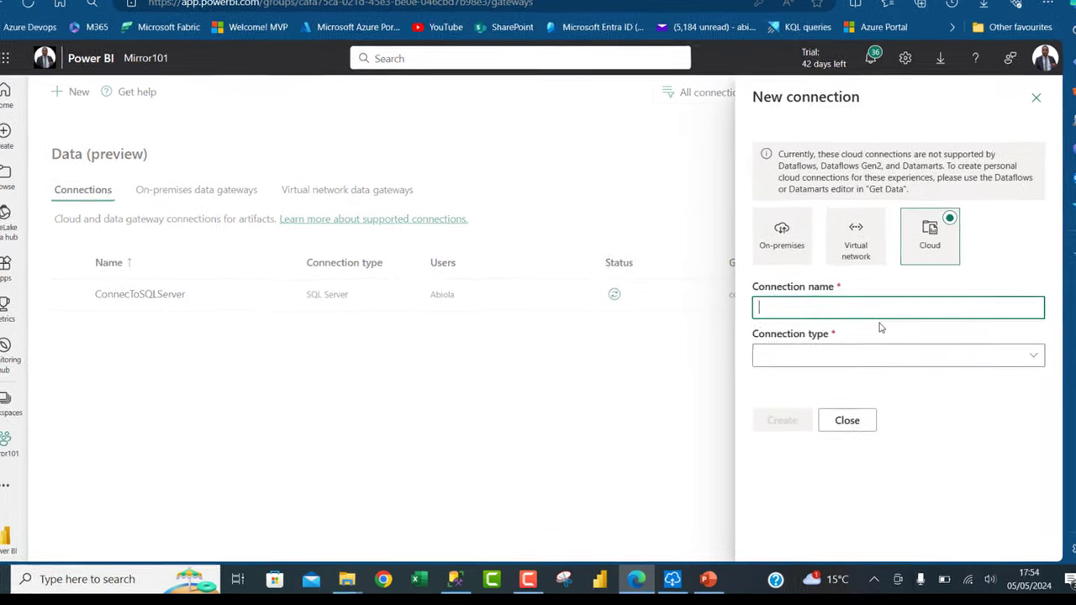
text(ConnecToADLS)
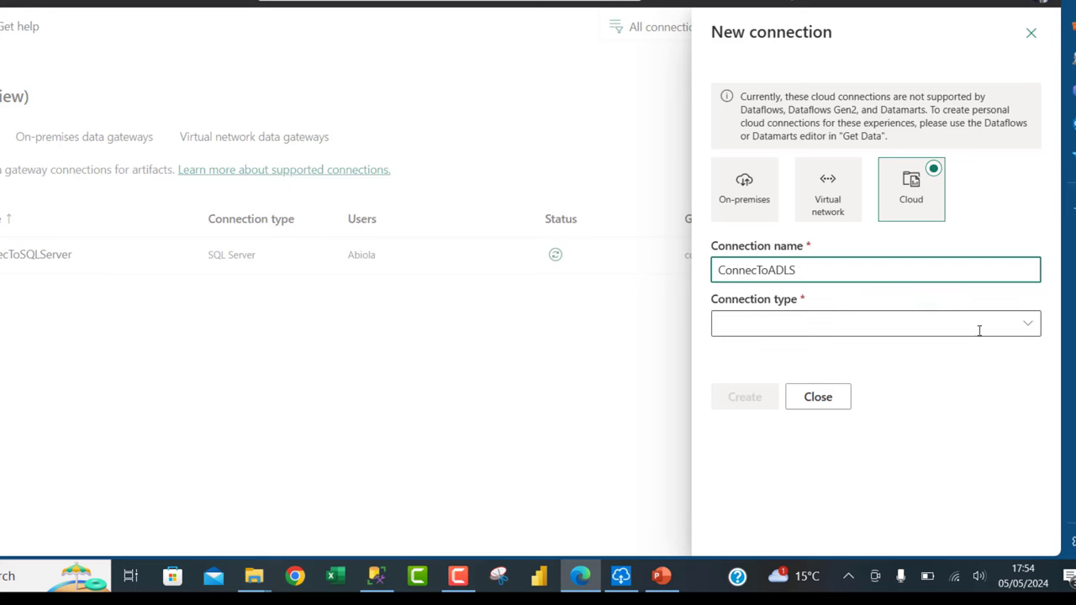
click(1033, 332)
scroll(478, 244, down, 5)
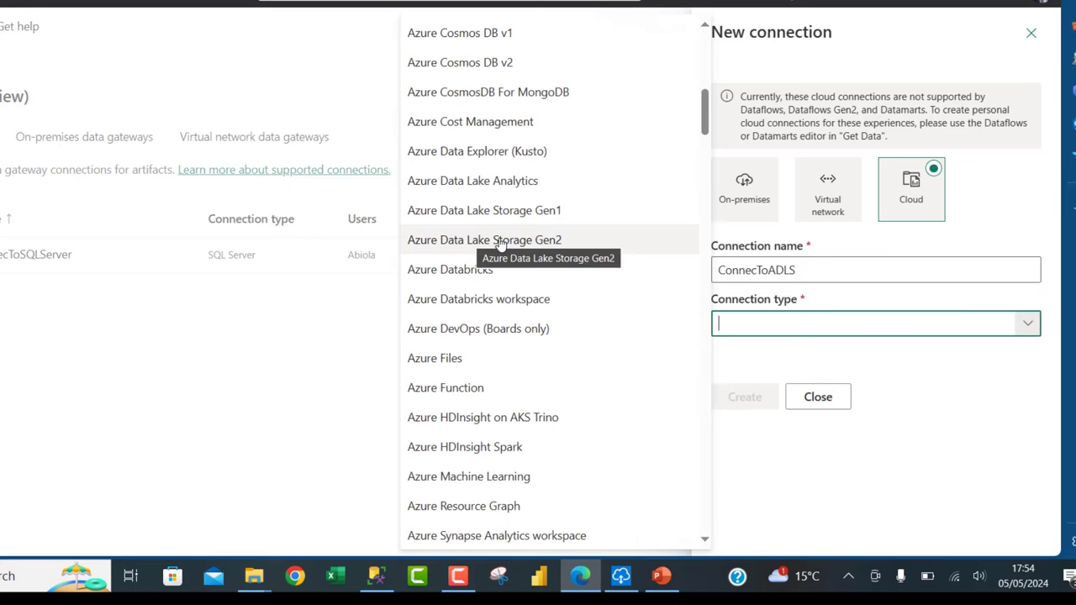
click(522, 243)
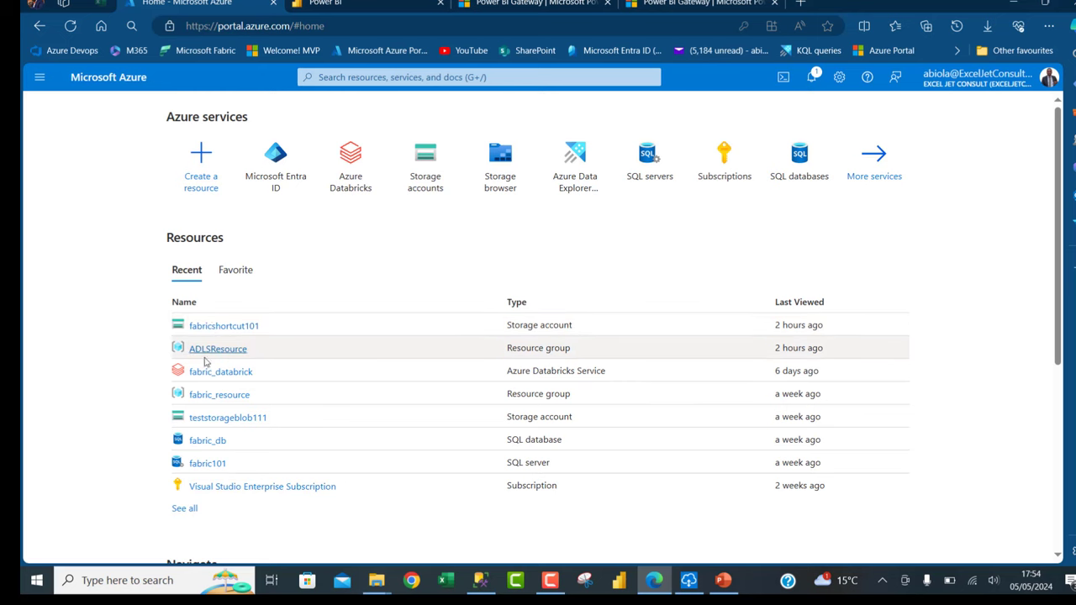
In the Azure portal, open the fabricshortcut101 storage account in ADLSResource and copy its primary Data Lake Storage endpoint.
click(221, 349)
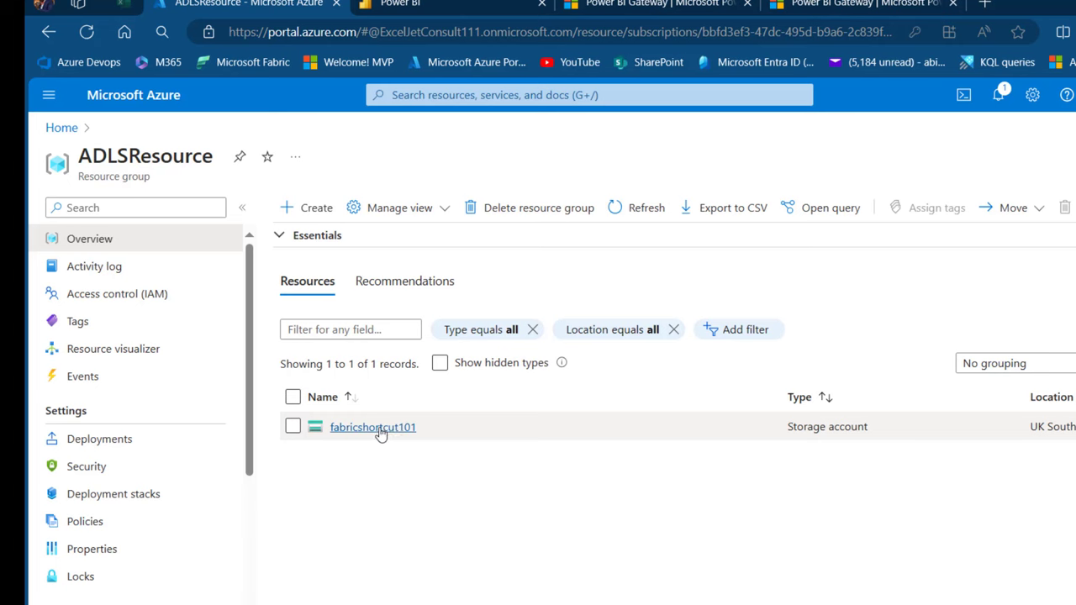
click(373, 427)
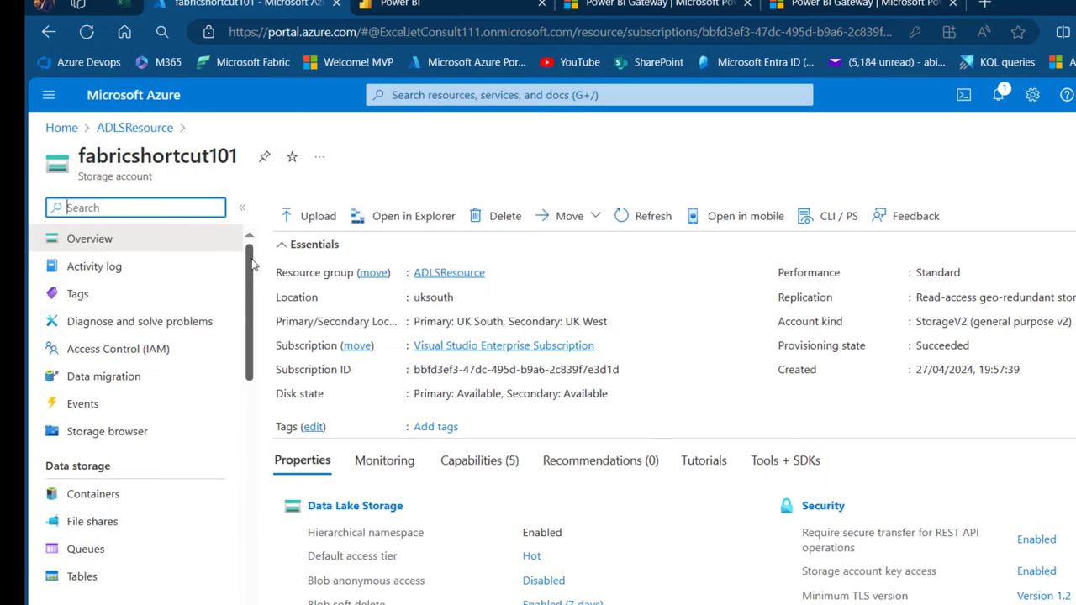
drag(252, 266, 275, 437)
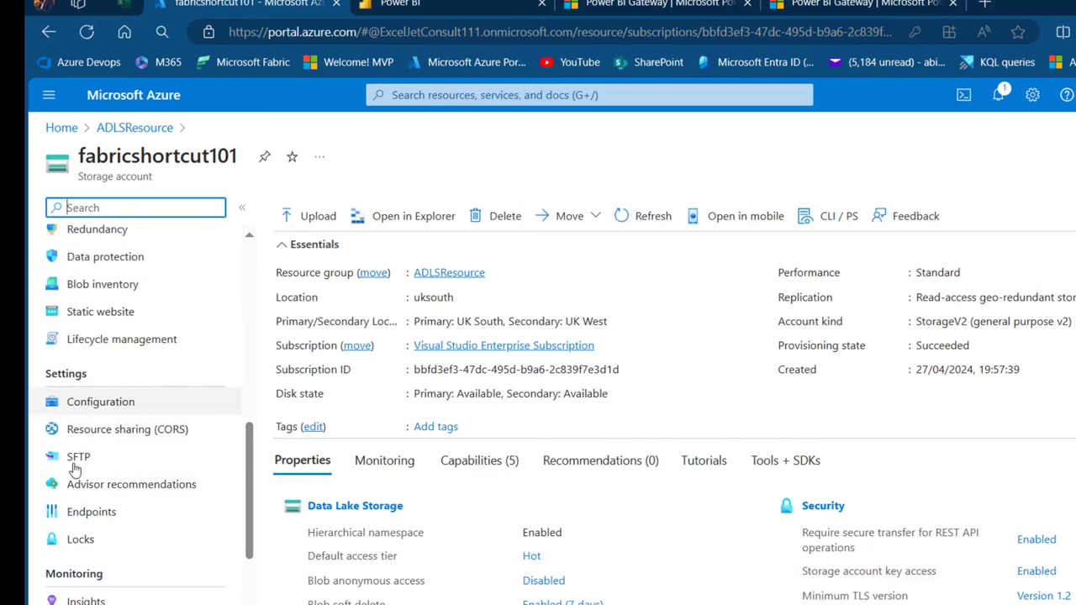
click(107, 514)
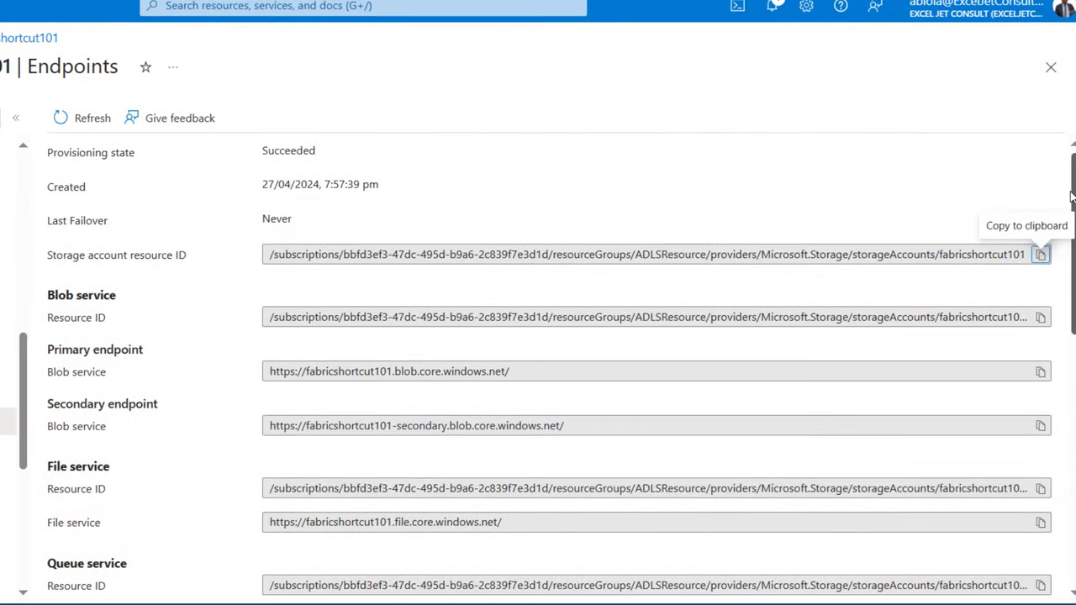
scroll(1073, 196, down, 5)
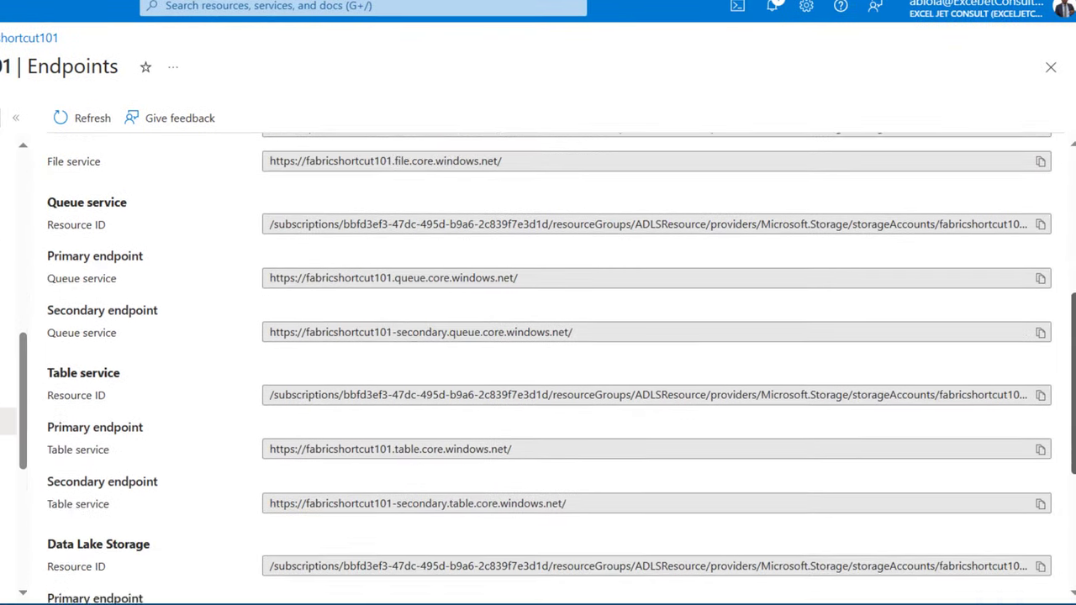
scroll(562, 369, down, 3)
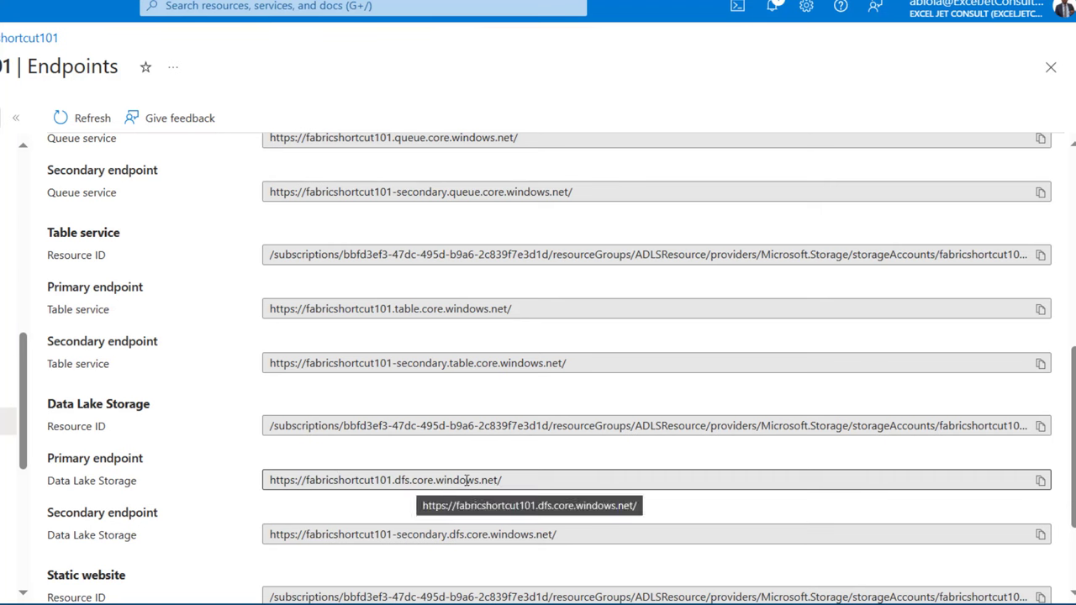
click(1041, 481)
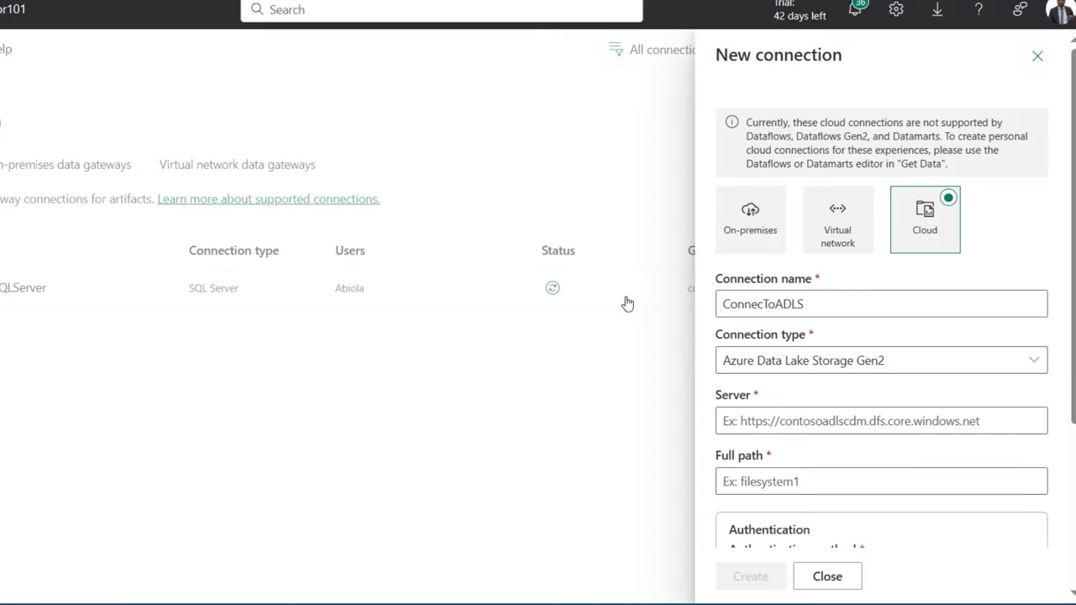
click(784, 421)
key(ctrl+v)
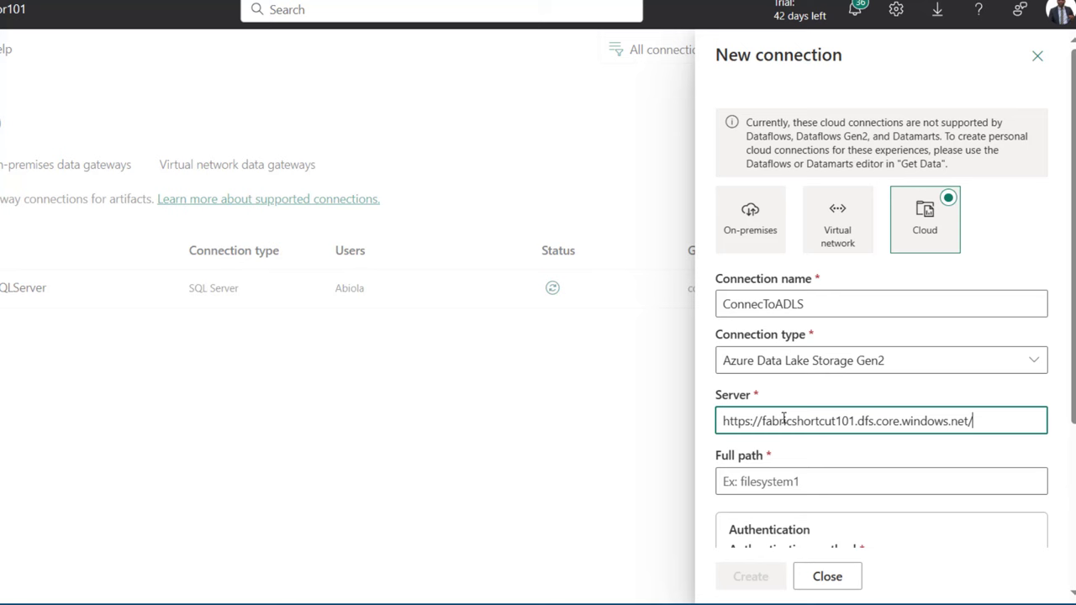
click(784, 484)
text(/)
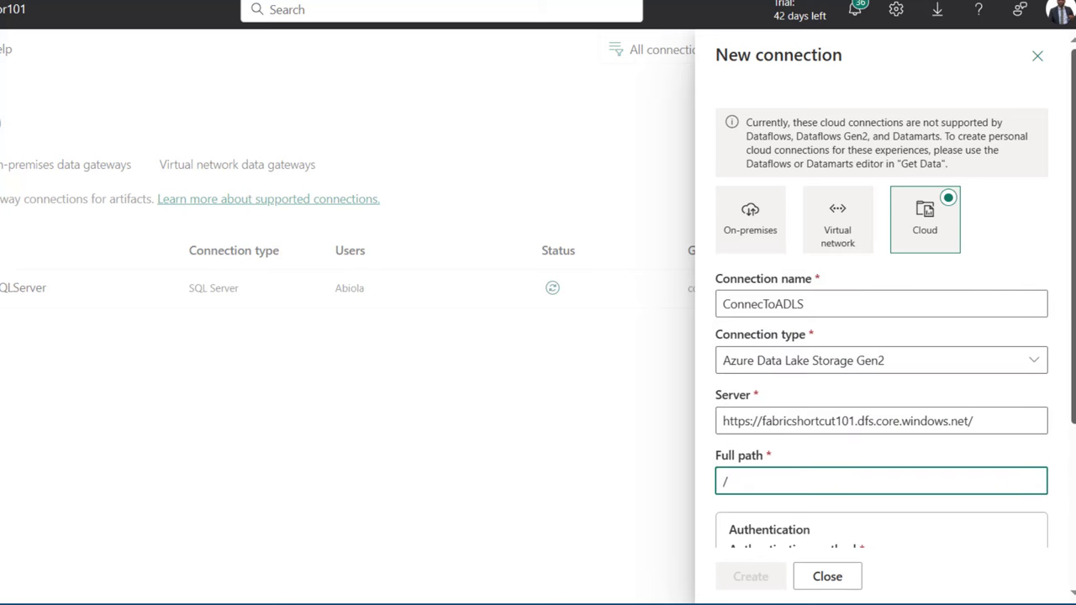
Set the authentication method of the ConnecToADLS connection to Key.
scroll(896, 336, down, 3)
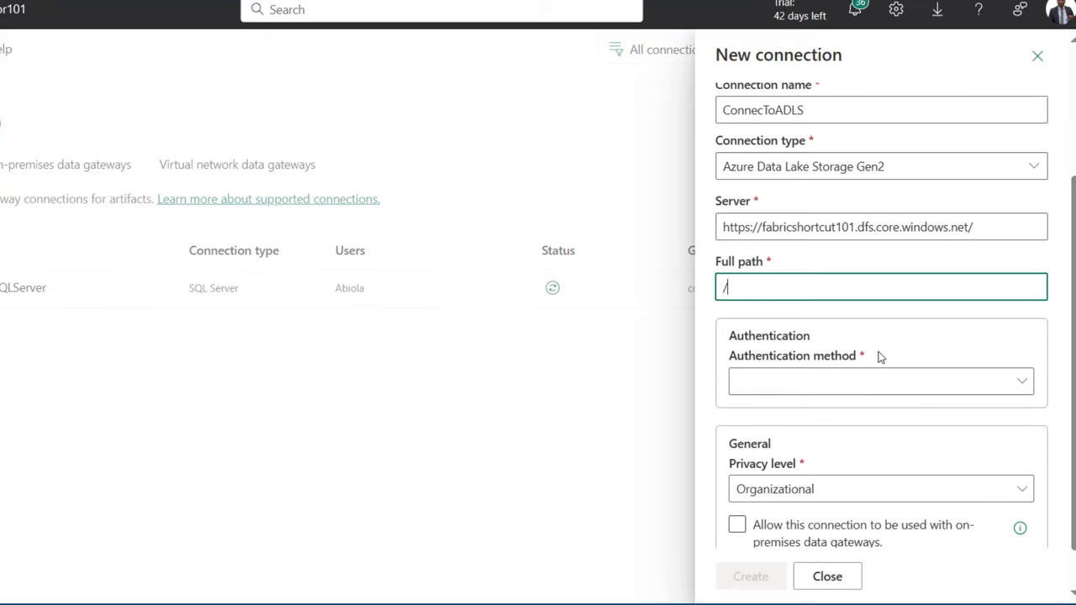
click(1023, 384)
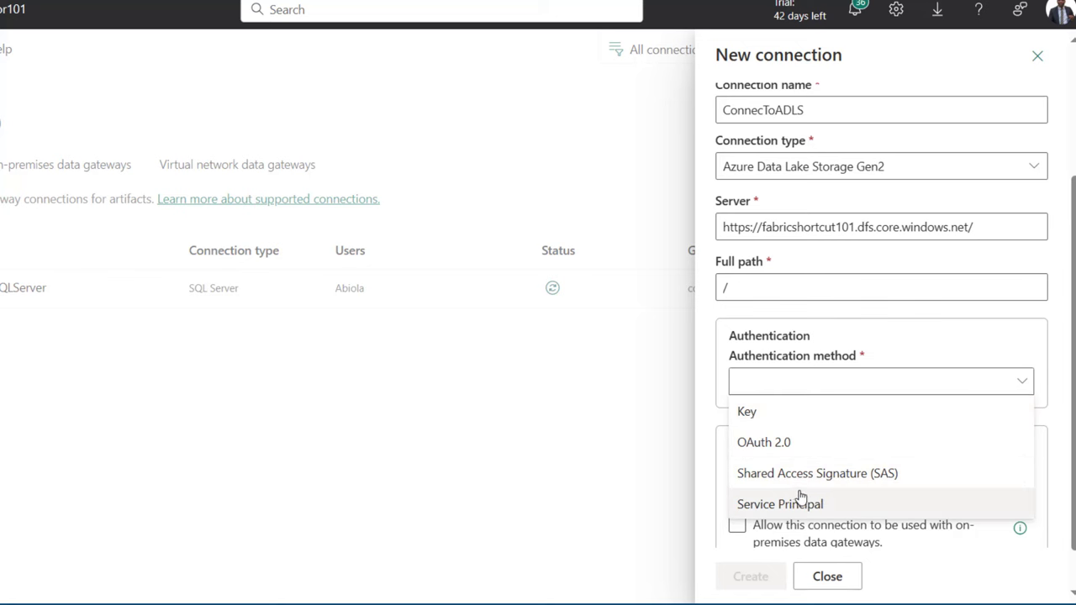
click(769, 413)
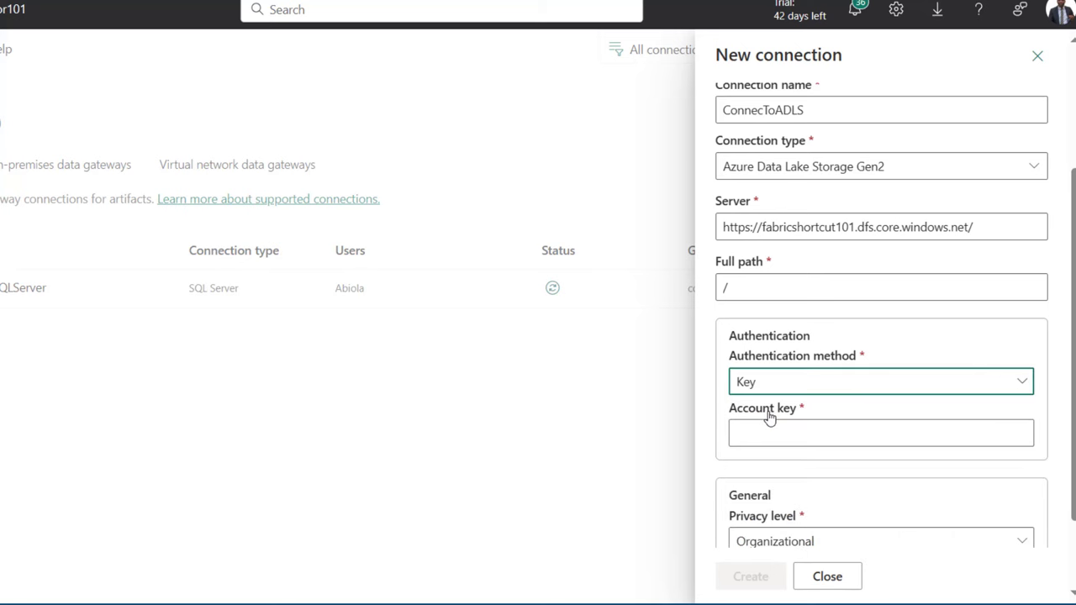
click(804, 426)
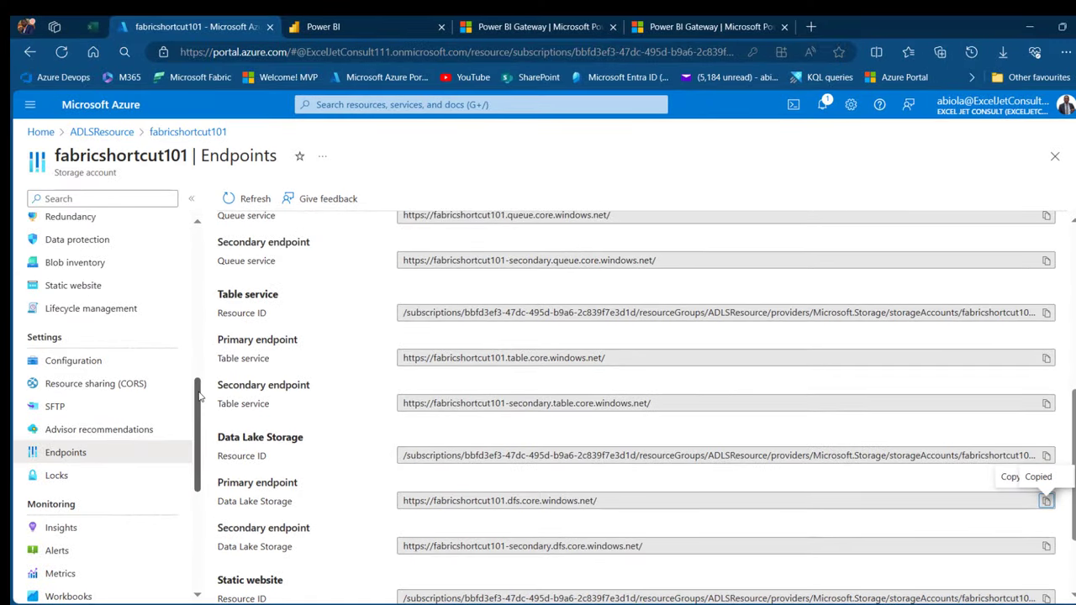
In the Azure portal, reveal and copy the key1 access key of the fabricshortcut101 storage account.
drag(200, 395, 199, 291)
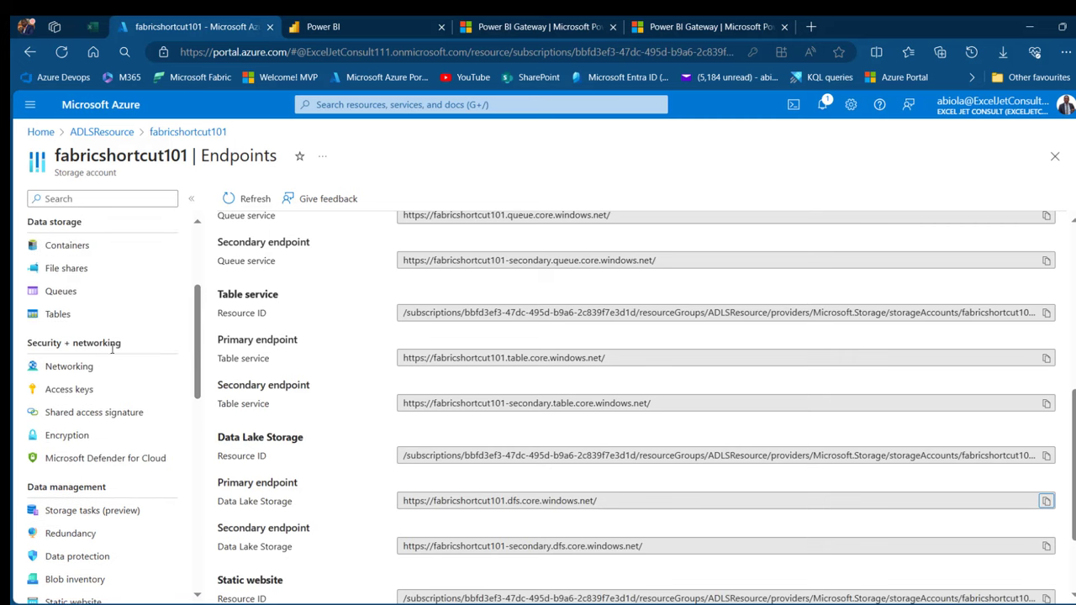
click(78, 394)
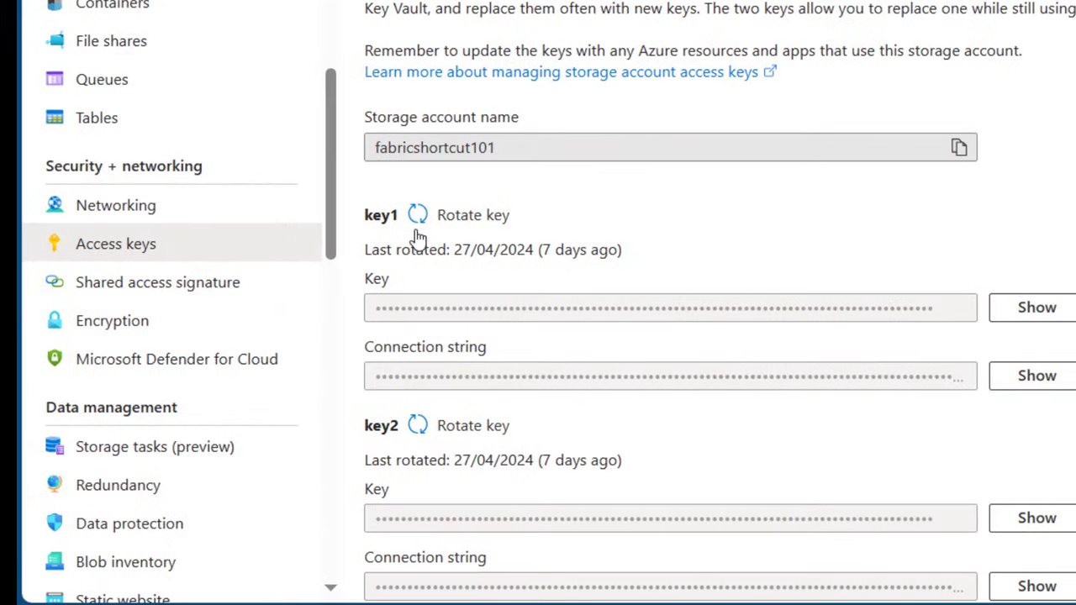
click(1037, 313)
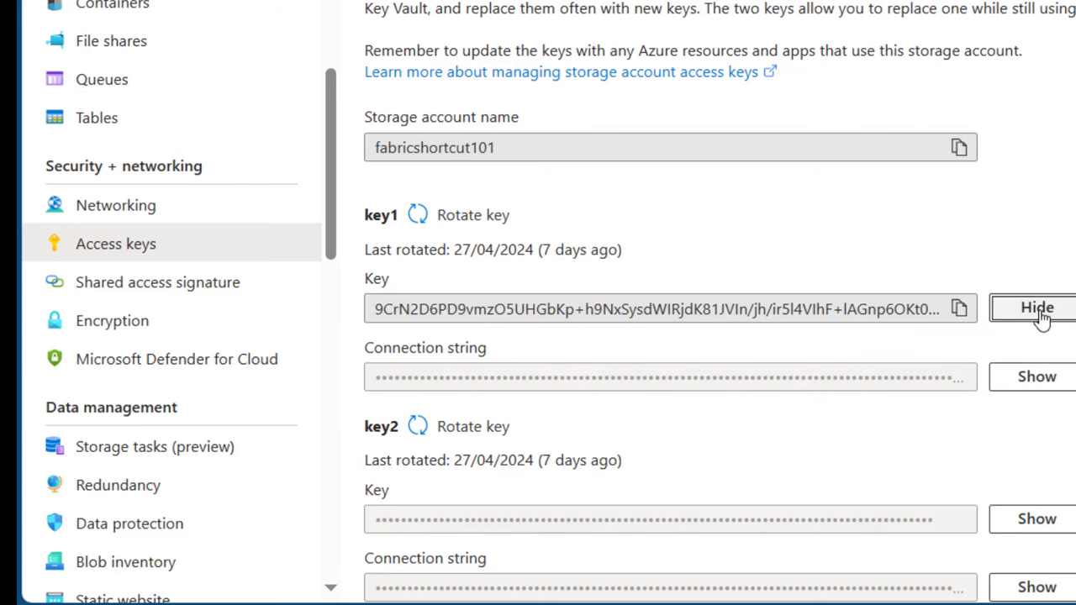
click(960, 309)
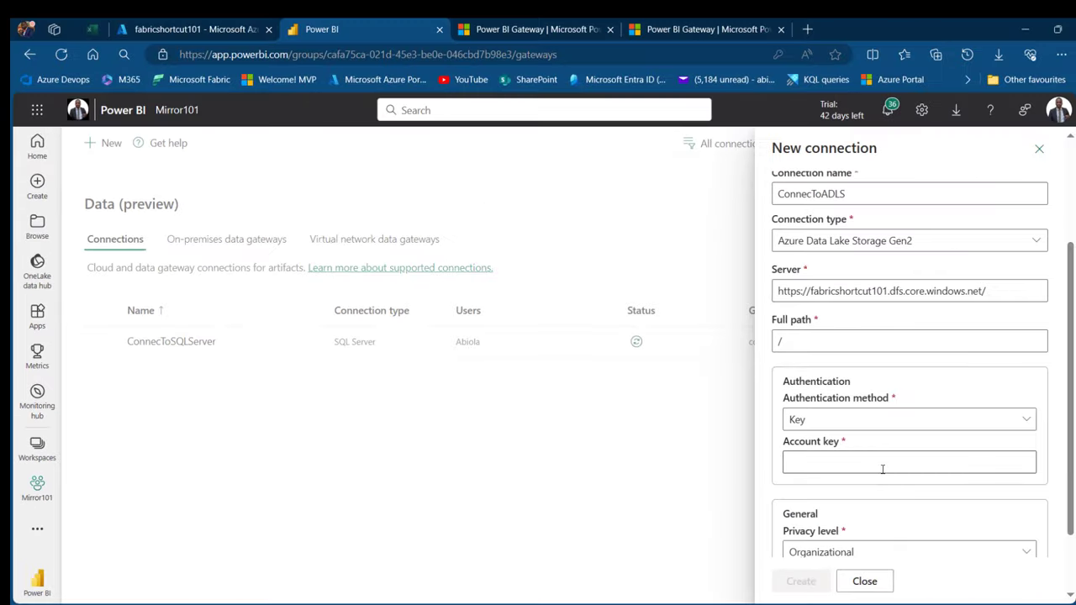
Back in the Power BI connection form, paste the storage account key and set the privacy level to None.
click(881, 465)
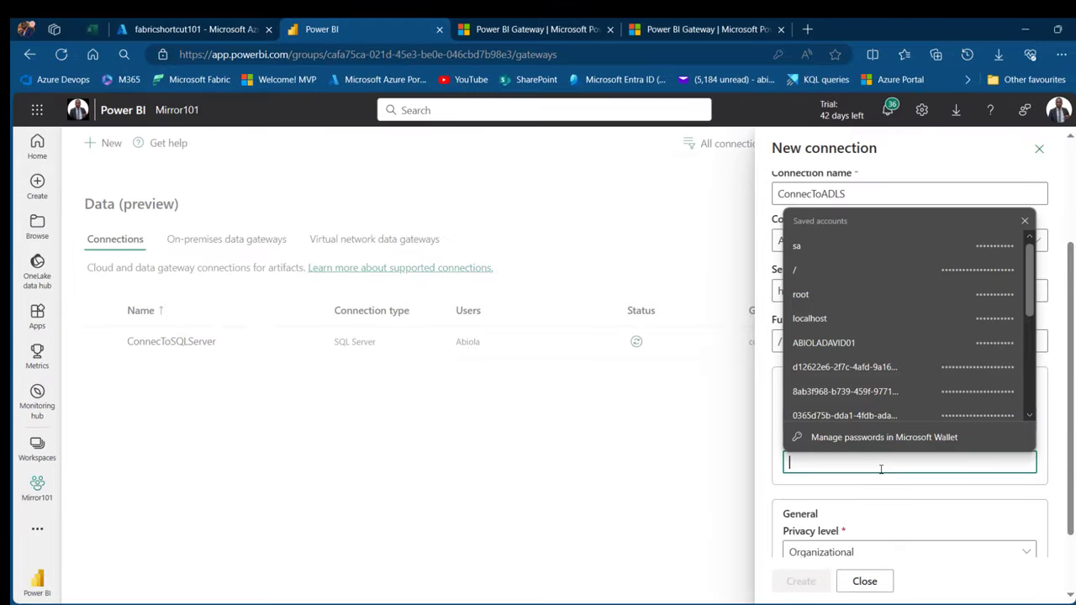
key(ctrl+v)
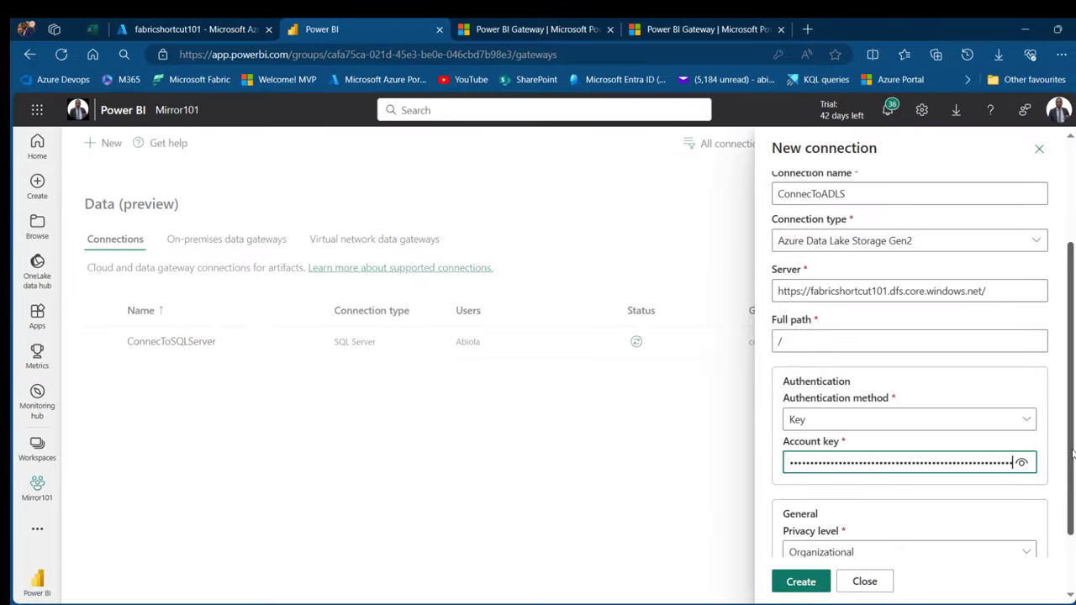
scroll(1062, 451, down, 2)
click(864, 474)
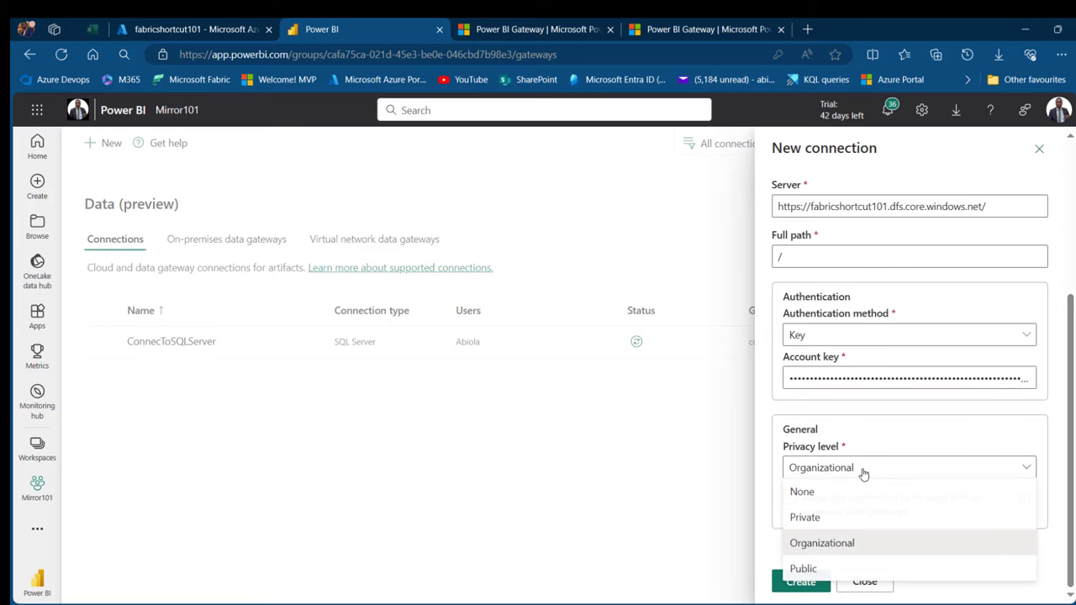
click(810, 490)
Create the ConnecToADLS connection without allowing its use with on-premises data gateways, and close its settings.
click(789, 498)
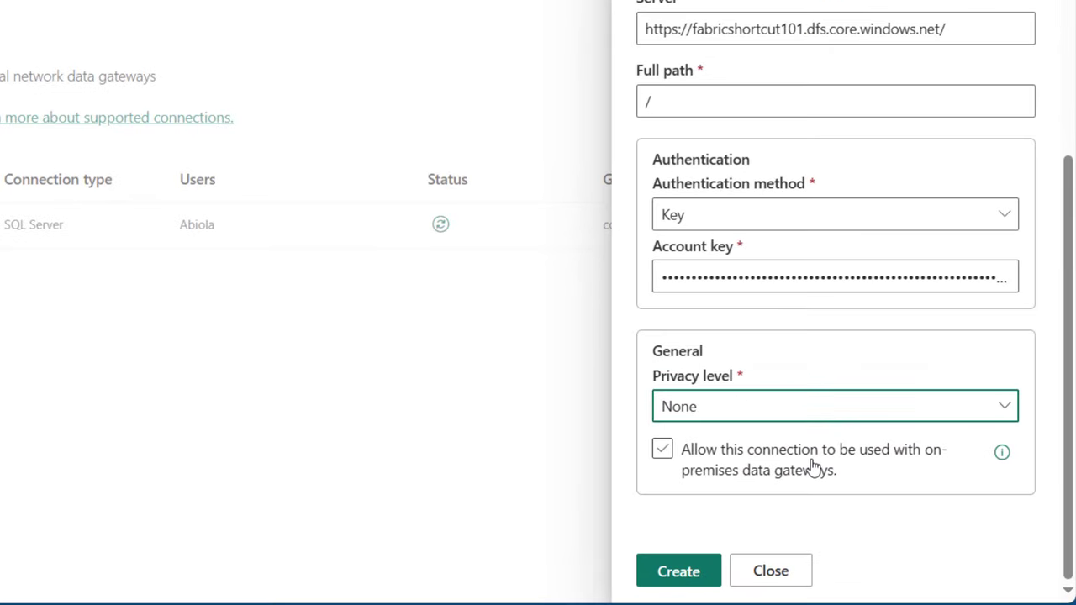
key(space)
mouse_move(1003, 459)
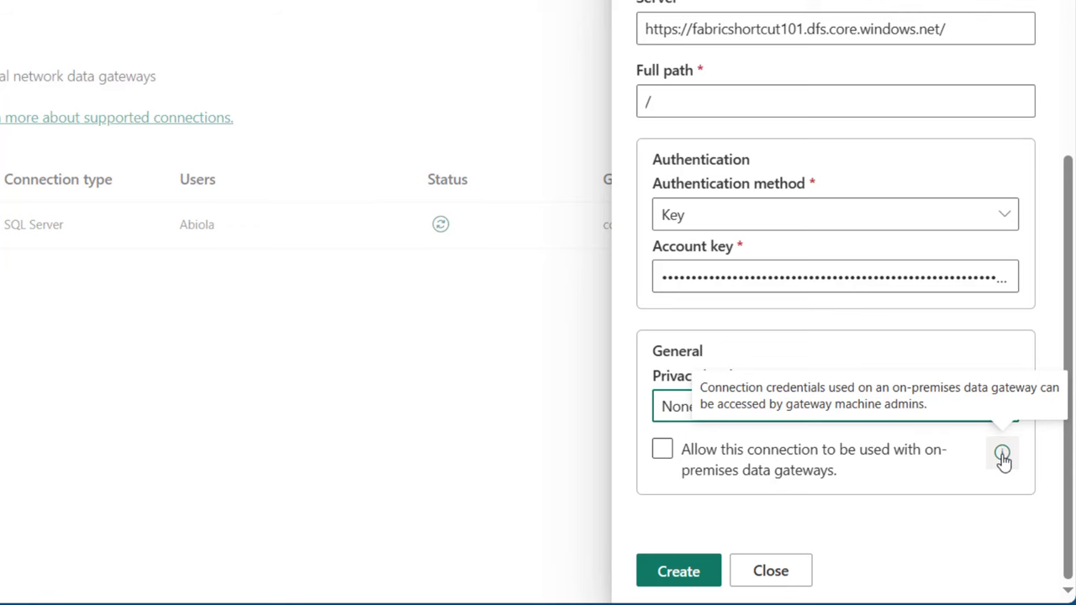
click(659, 454)
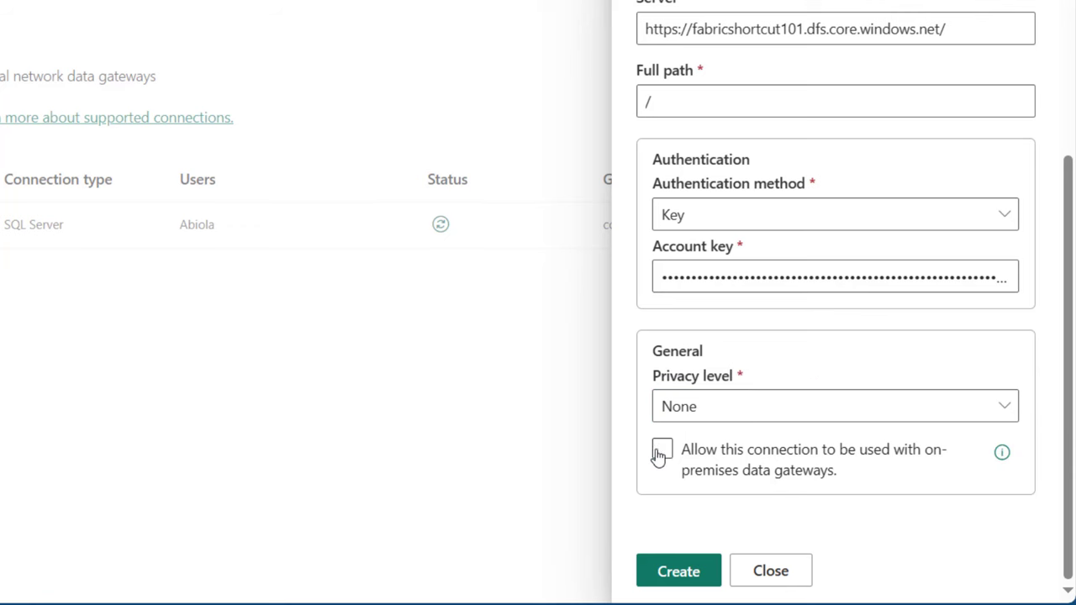
click(668, 577)
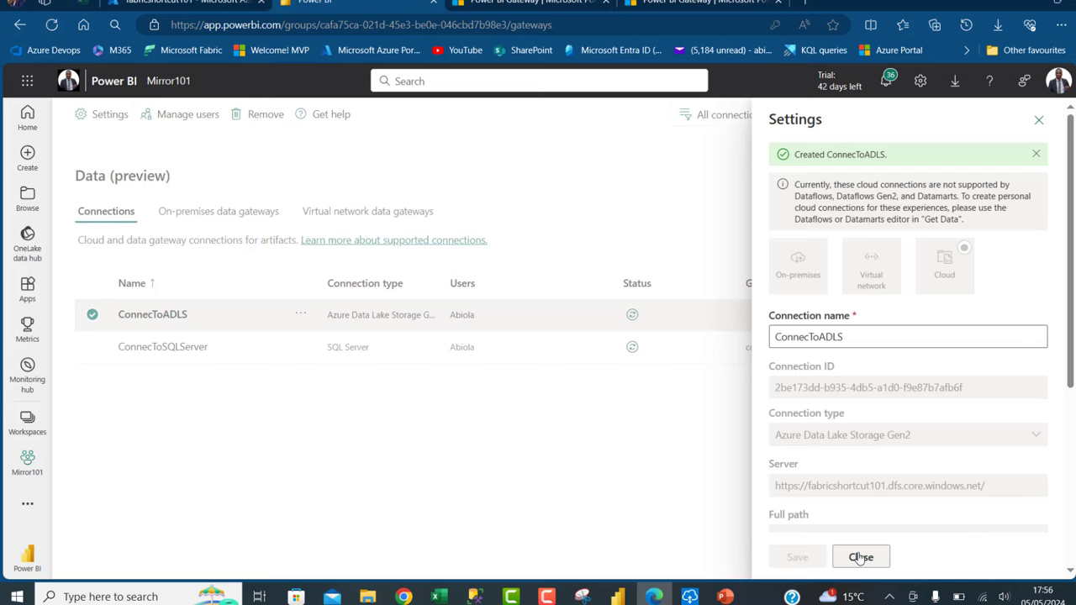
click(860, 558)
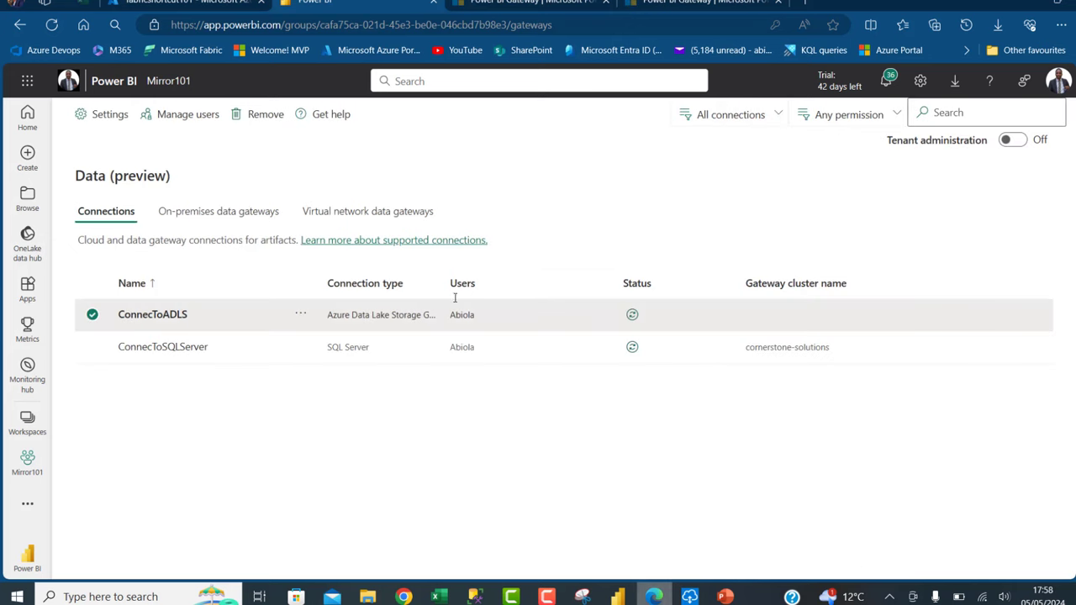
In the Mirror101 workspace, switch to the Data Warehouse experience and create a warehouse named DataFromSQLServer1.
click(27, 461)
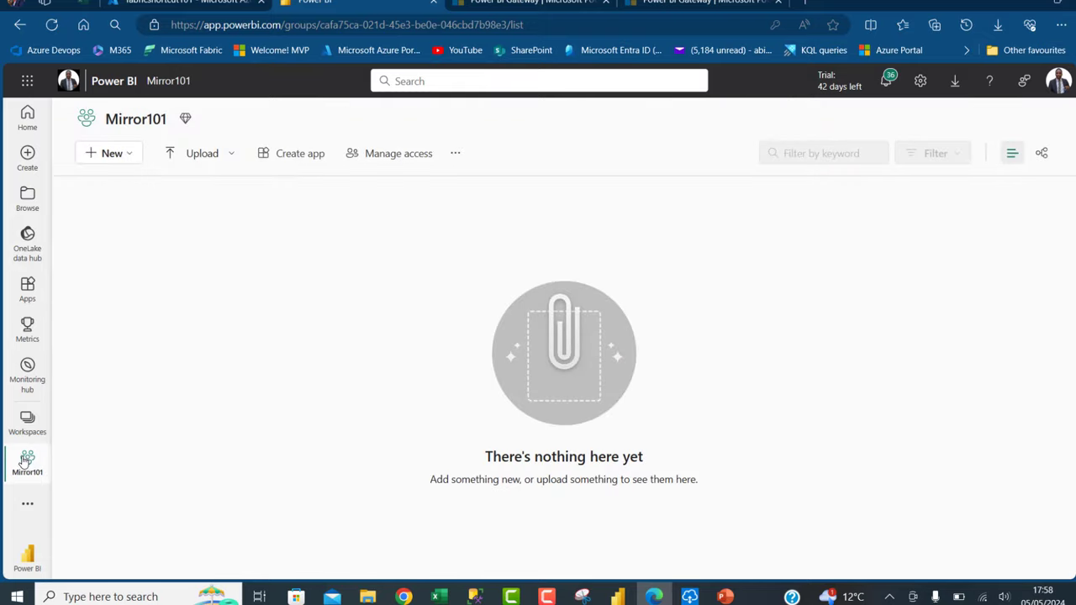
click(31, 555)
click(144, 545)
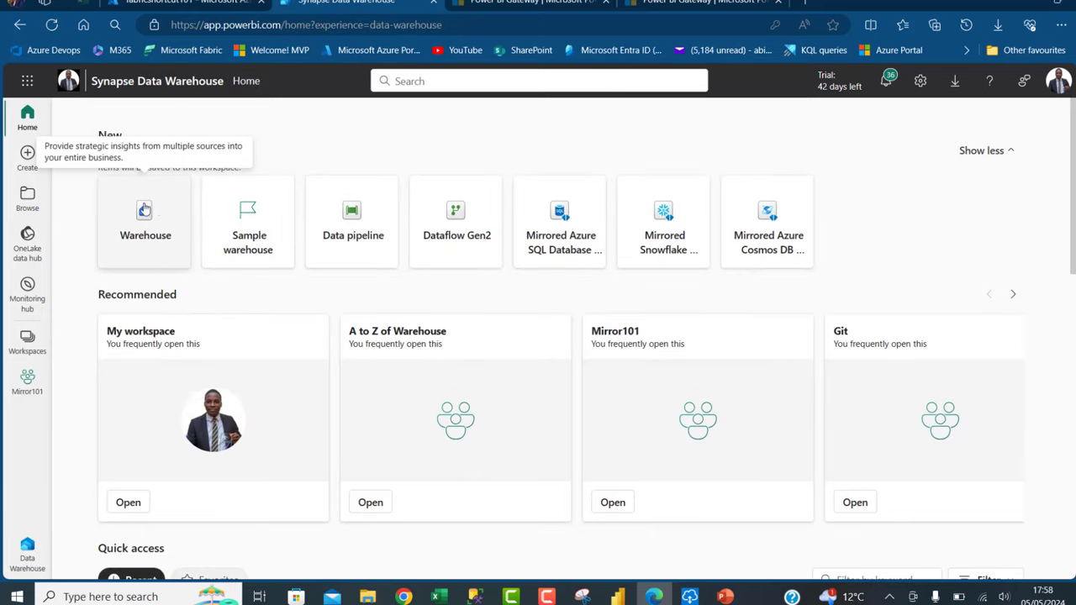
click(143, 209)
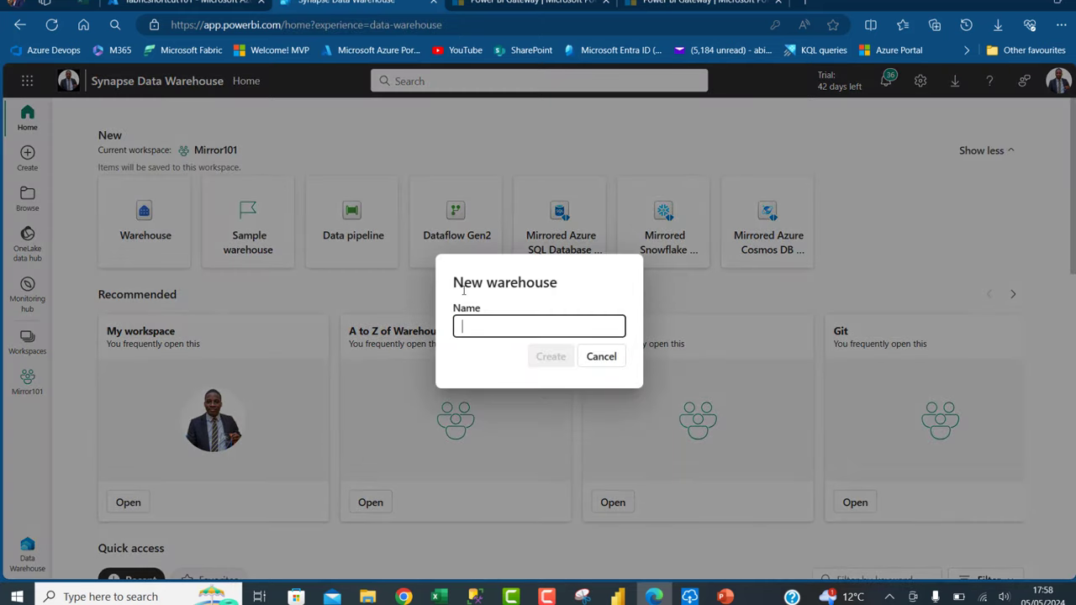
text(DataFromSQ)
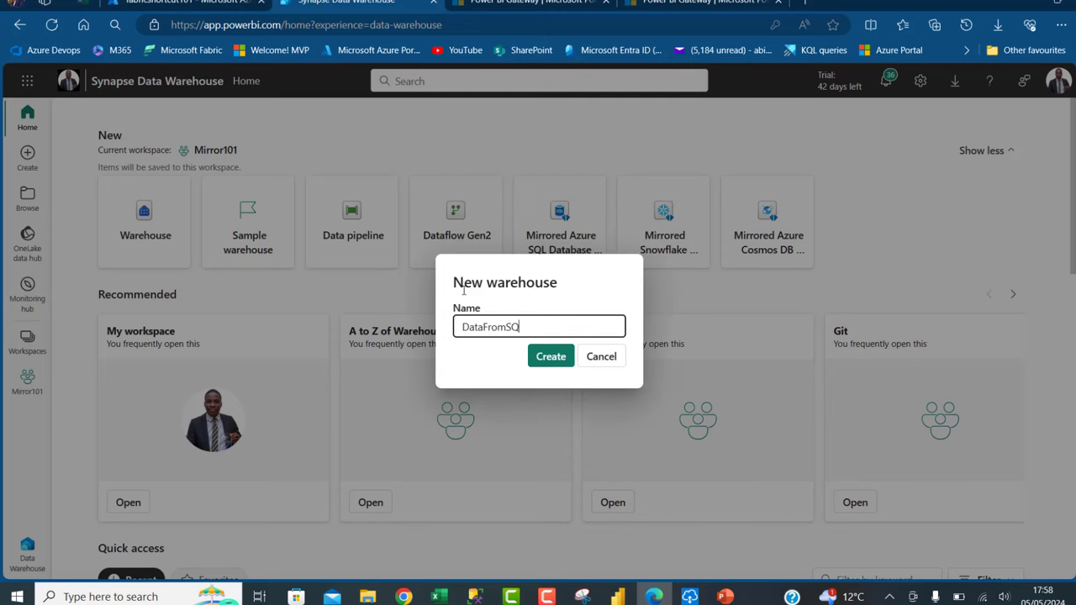
text(LServer)
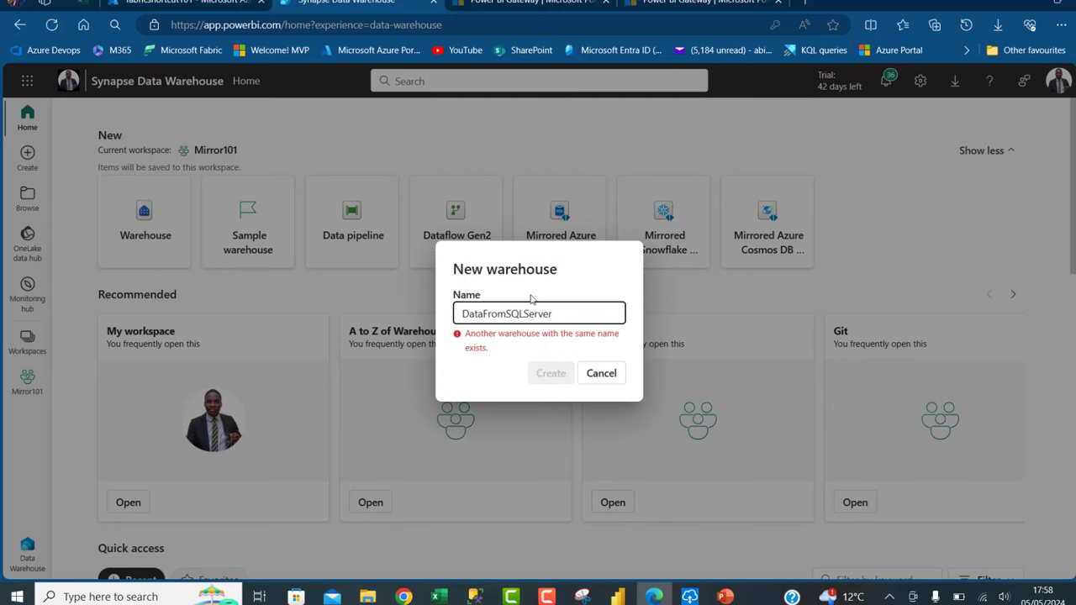
text(1)
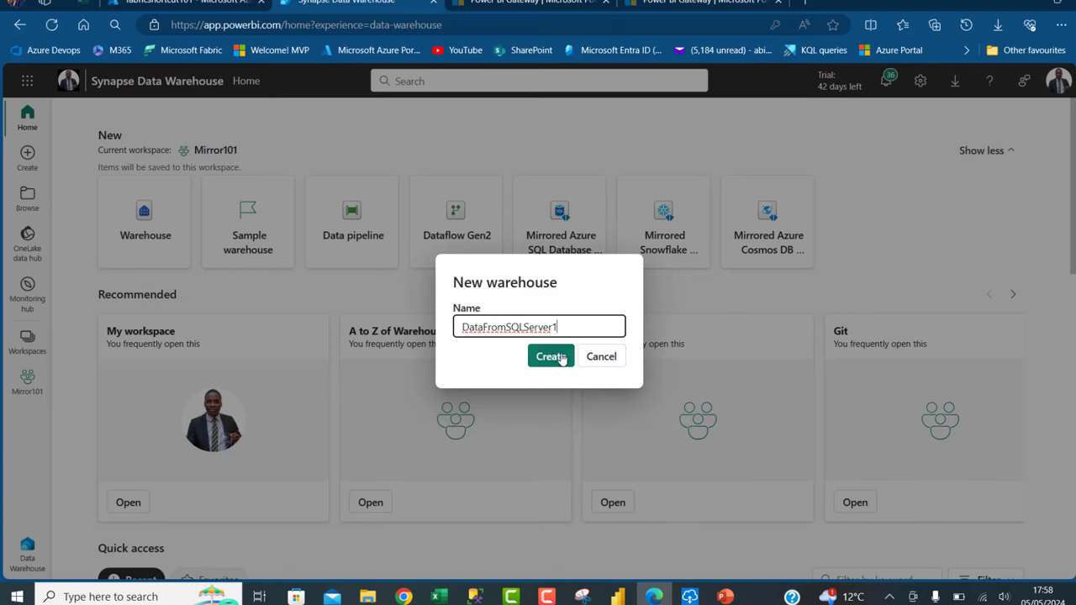
click(551, 356)
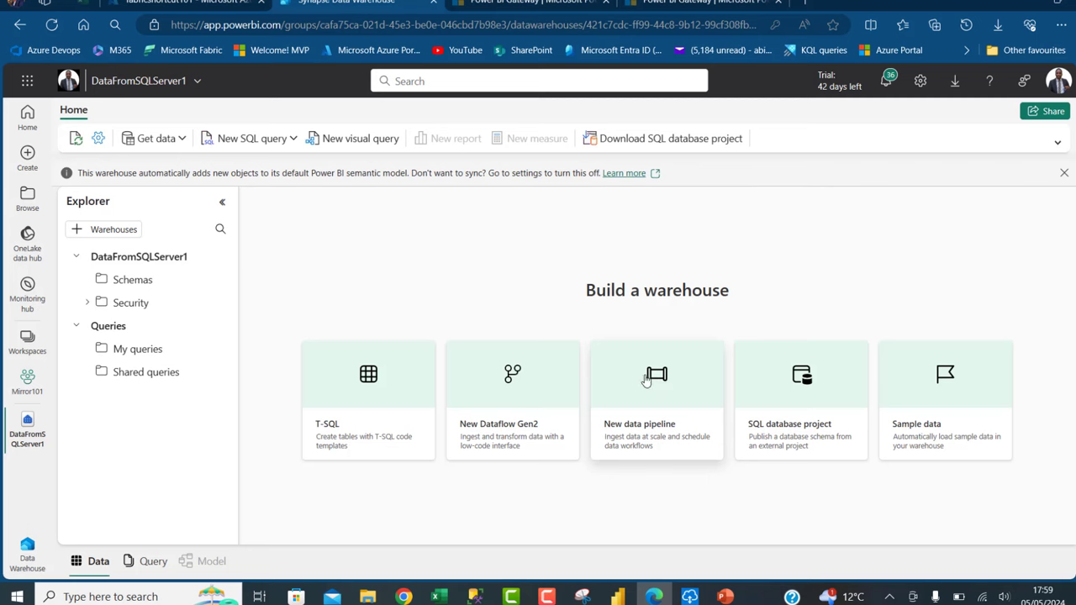
Create a new data pipeline named DataFromSQL from the warehouse and cancel the copy data assistant.
click(664, 377)
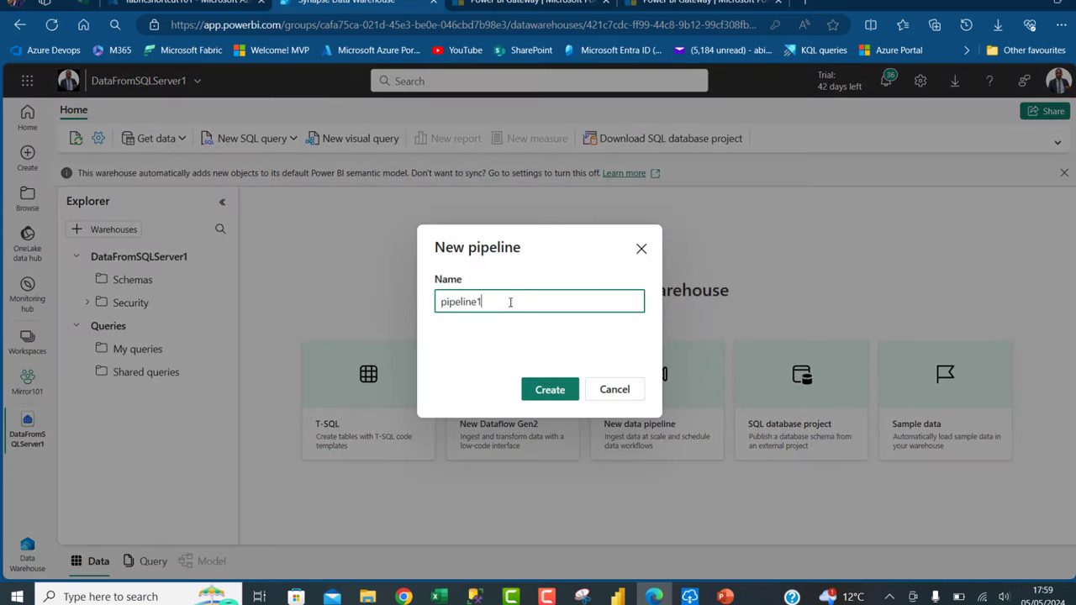
text(Da)
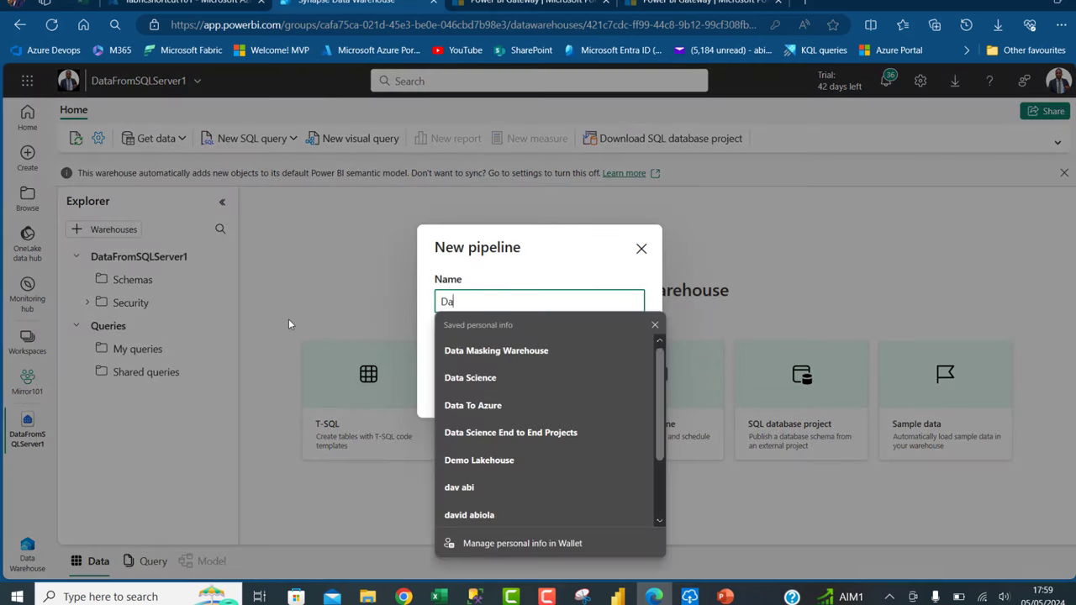
text(taFromSQL)
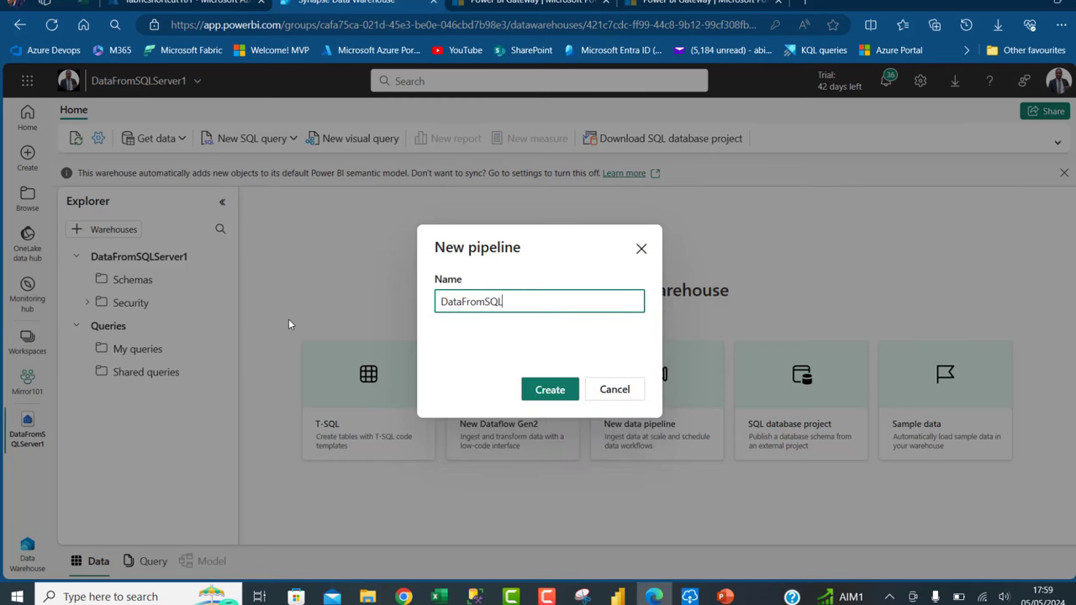
click(543, 382)
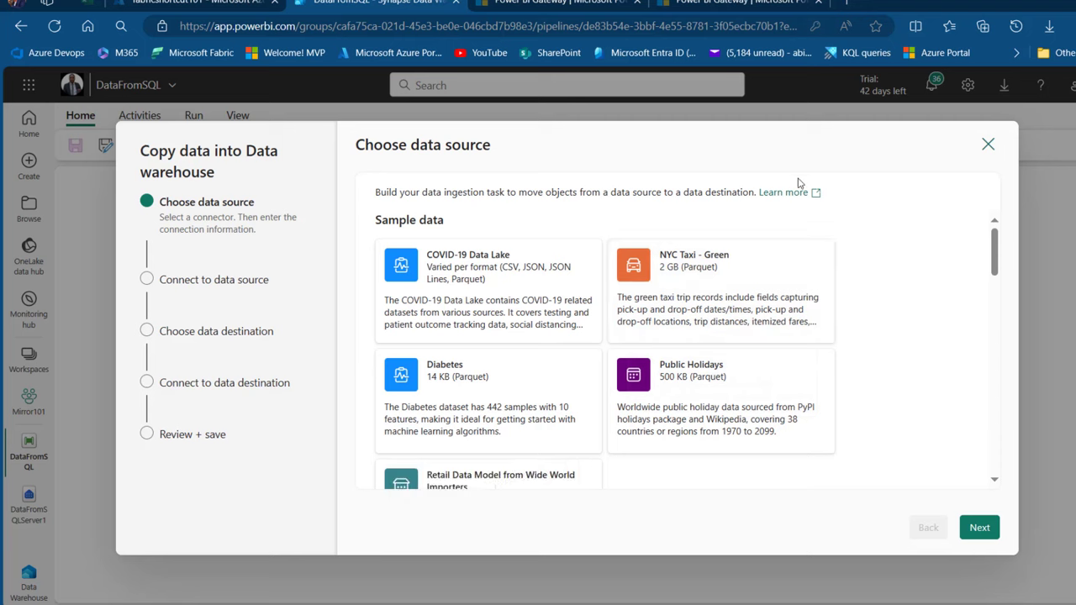
click(990, 145)
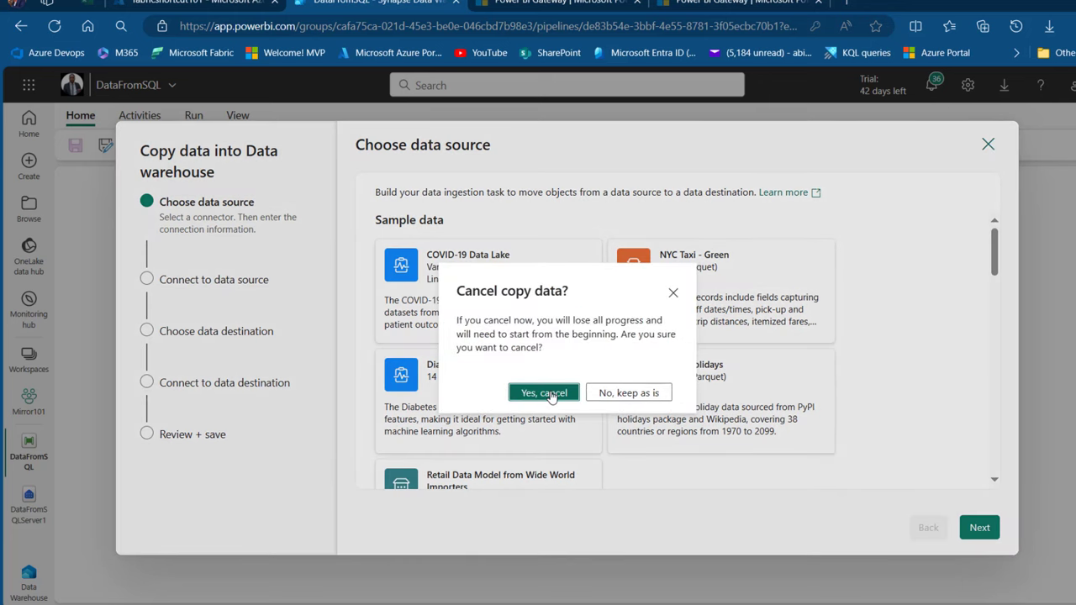
click(546, 393)
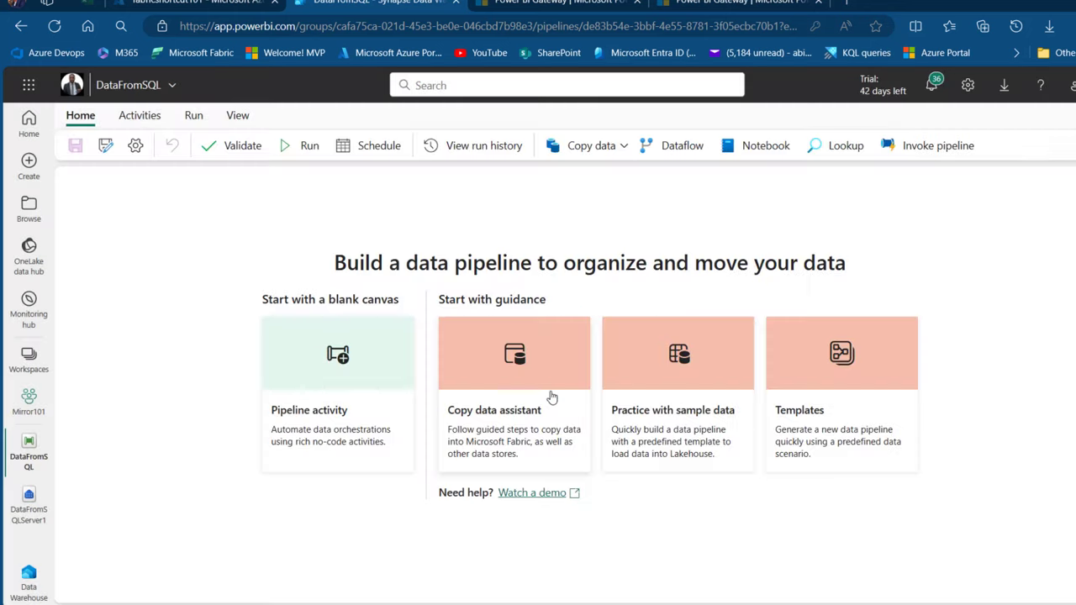
Add a Copy data activity to the pipeline canvas and move it toward the canvas centre.
click(138, 119)
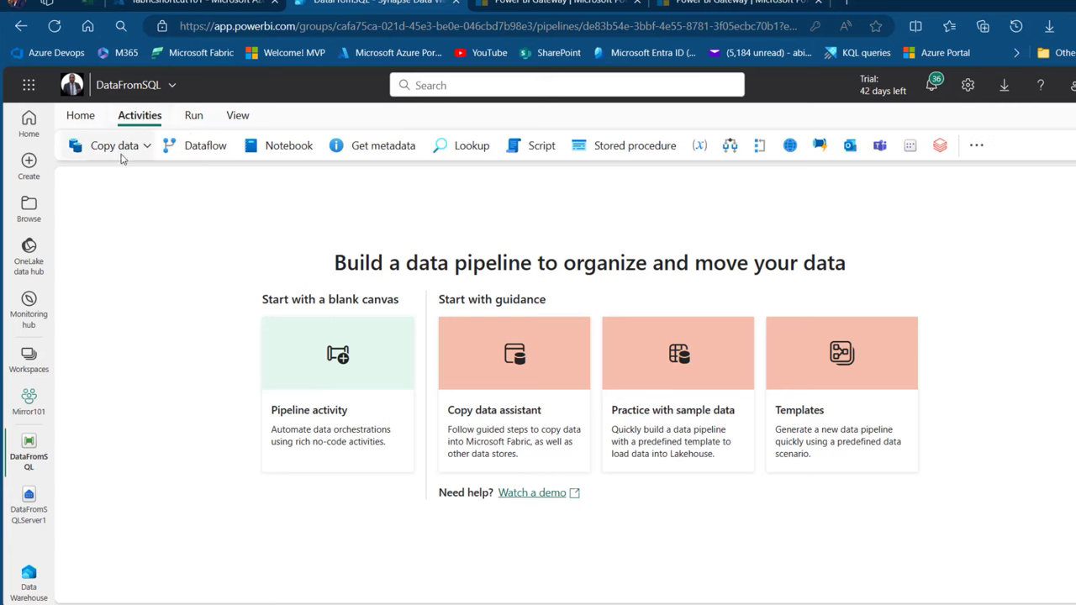
click(125, 149)
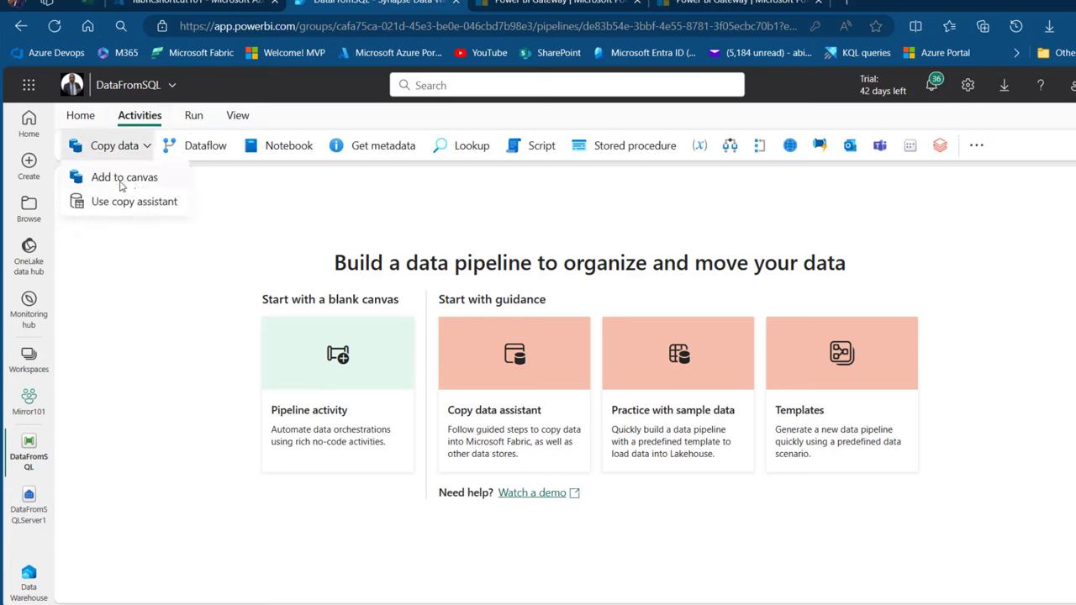
click(142, 187)
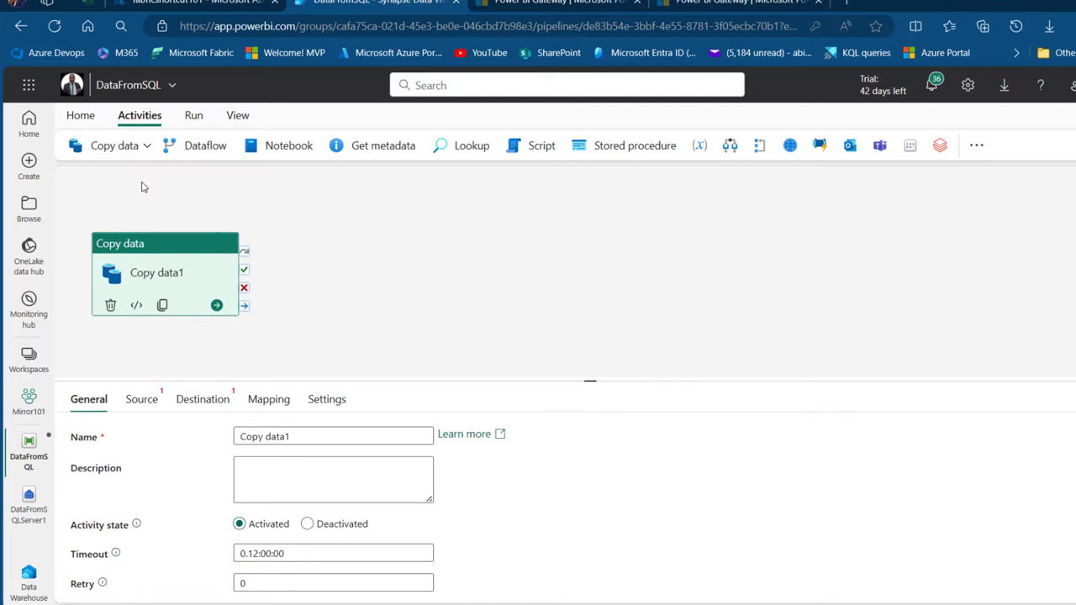
drag(165, 250, 434, 221)
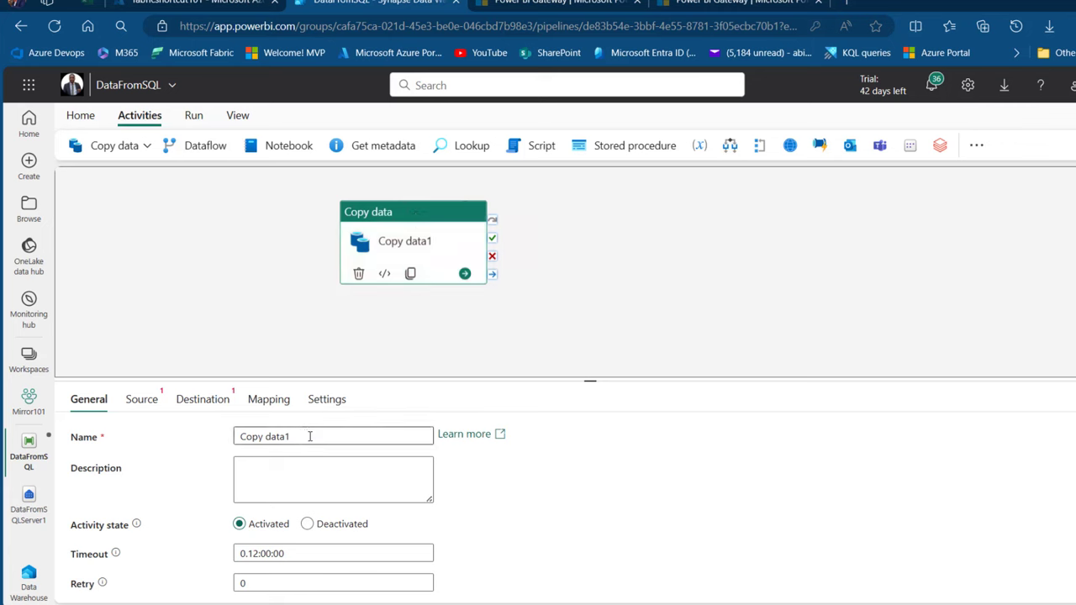
Rename the Copy data activity as GetDataFromSQLServer.
drag(308, 437, 204, 444)
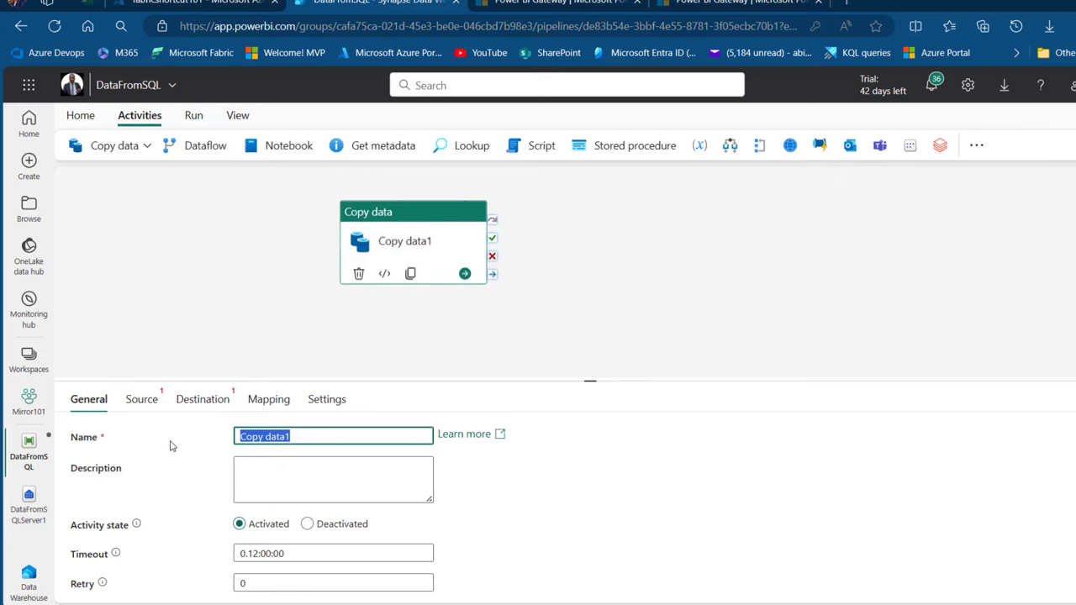
text(GetDataFrom)
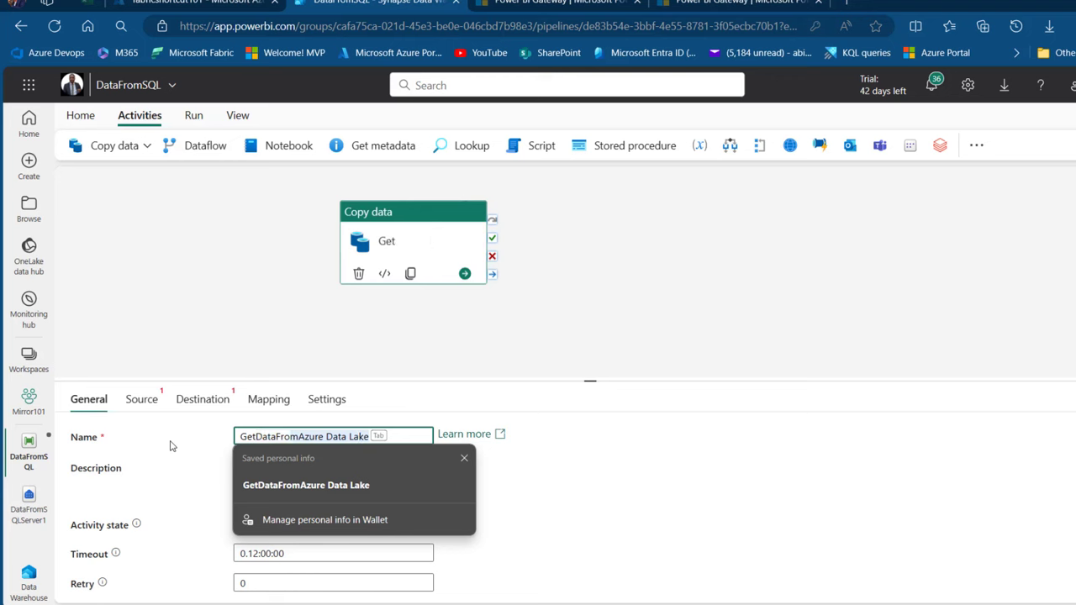
text(SQLSer)
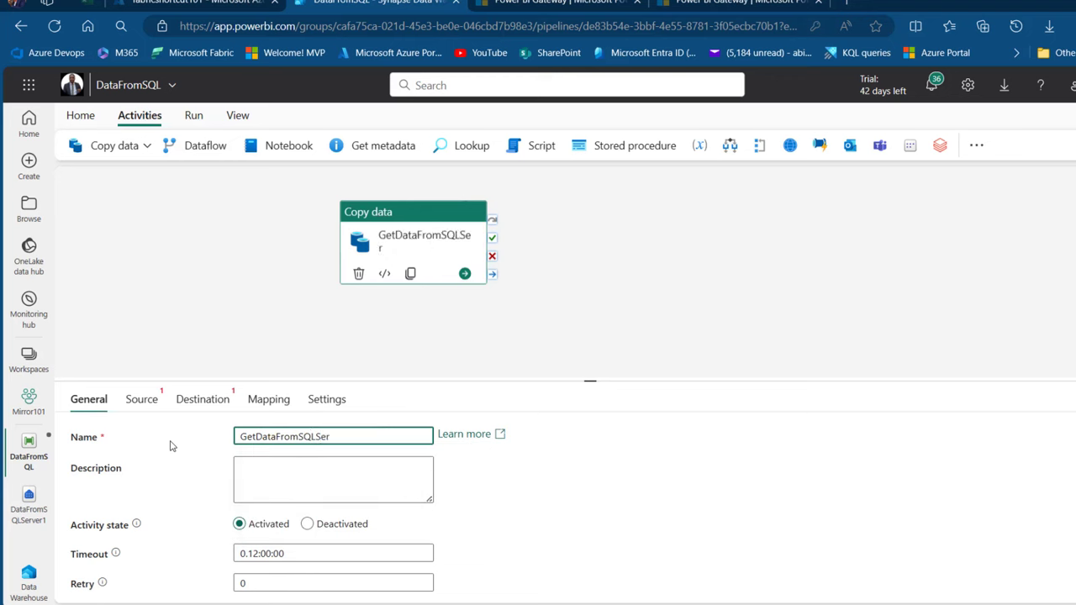
text(ver)
Set the activity's source to the External data store with the ConnecToSQLServer connection, and test that connection.
click(144, 403)
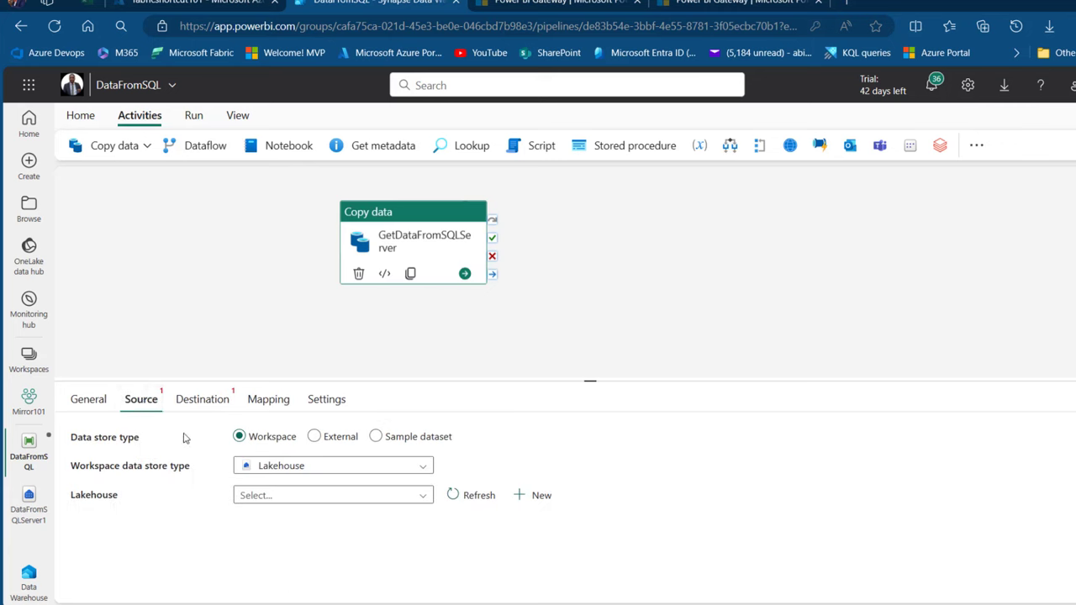
click(343, 439)
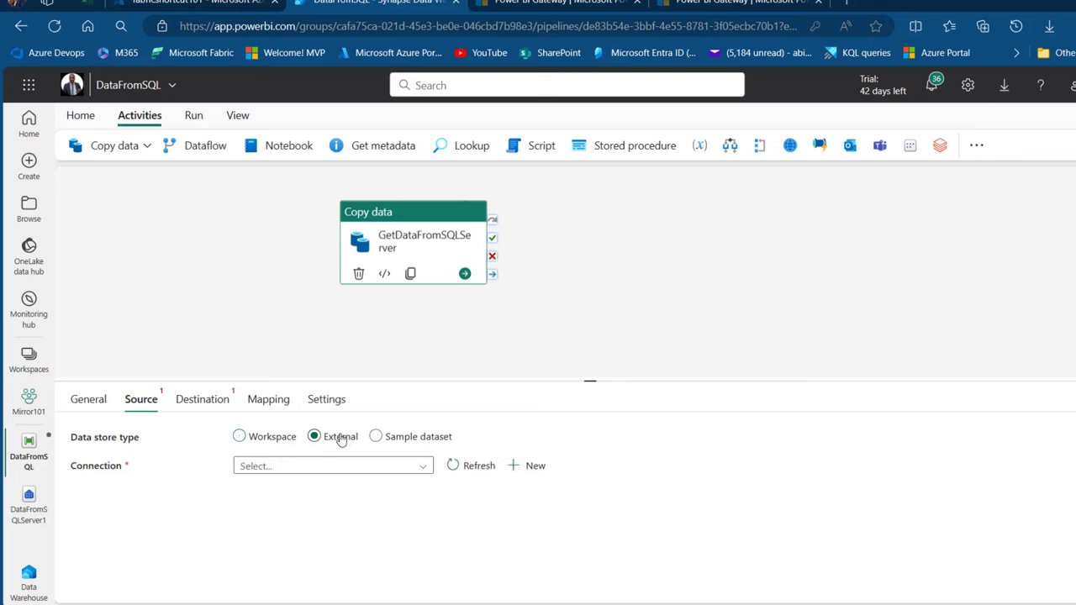
click(424, 468)
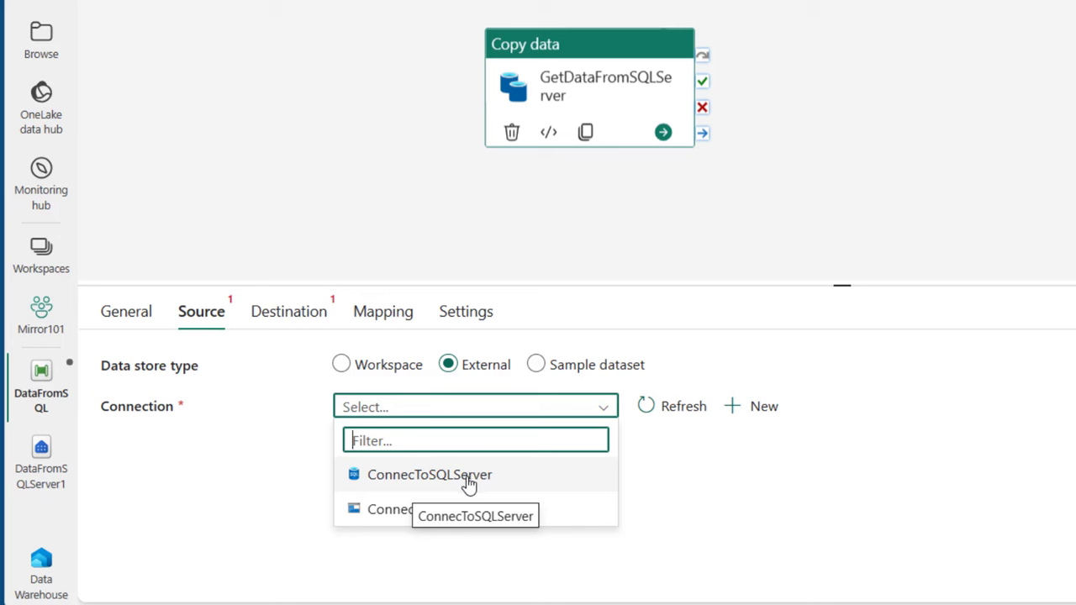
click(470, 485)
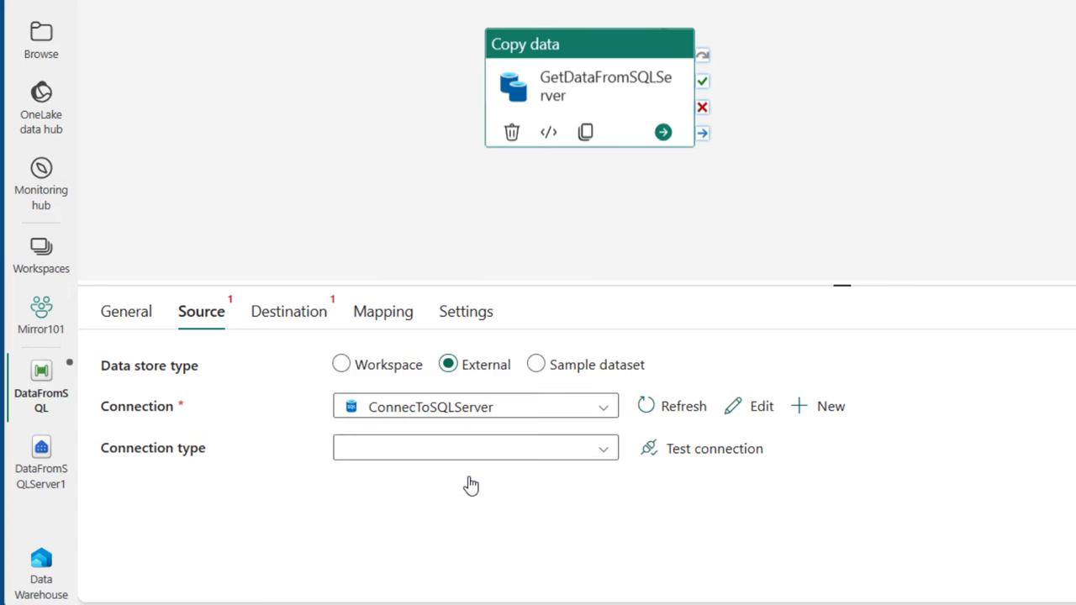
click(715, 449)
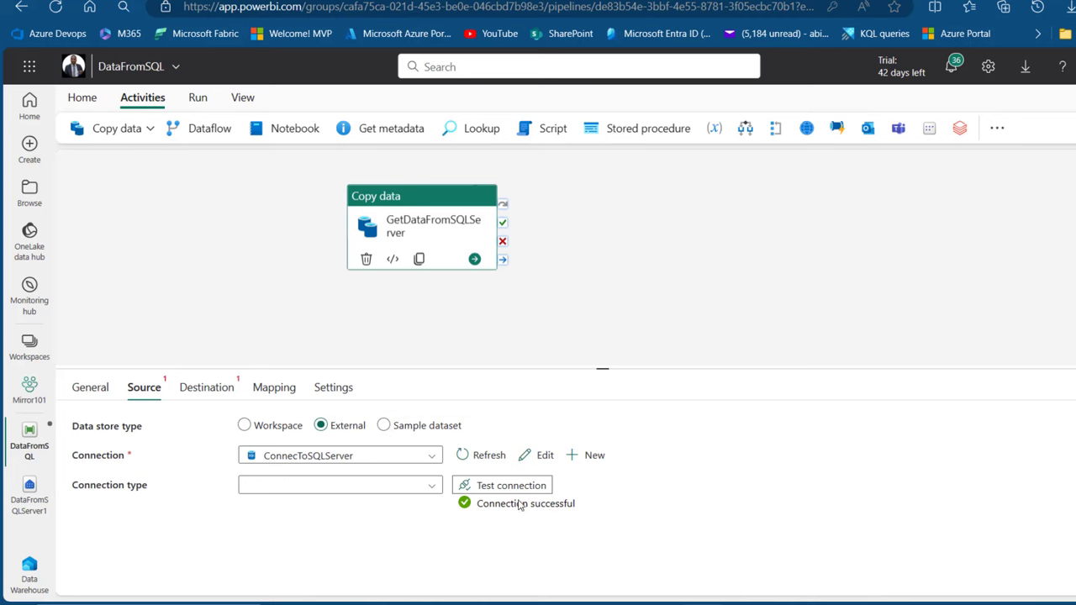
Set the source's connection type to SQL server.
click(434, 488)
scroll(437, 580, down, 2)
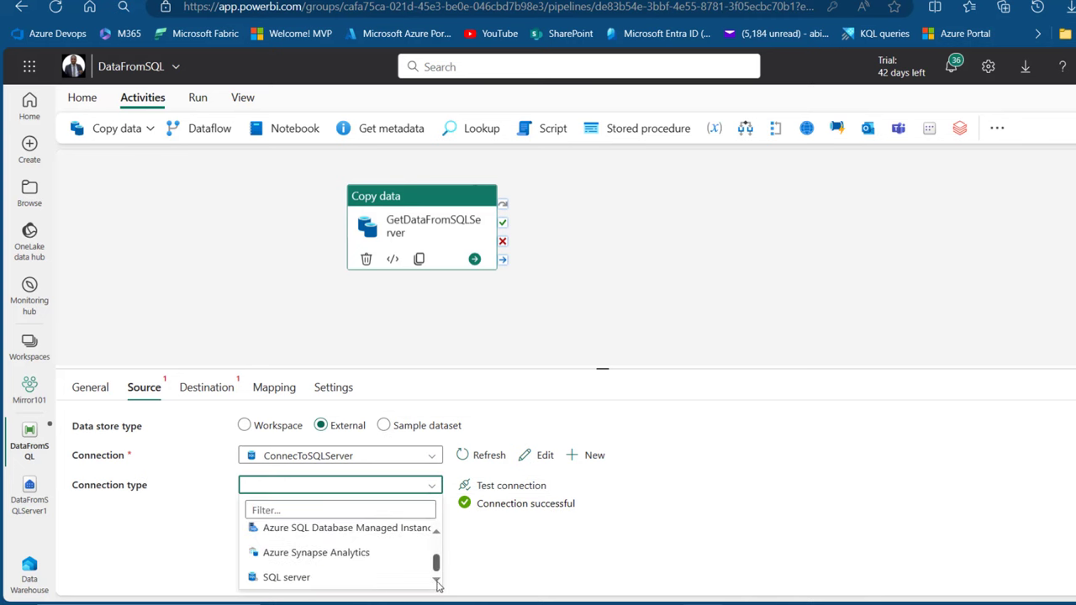
click(336, 578)
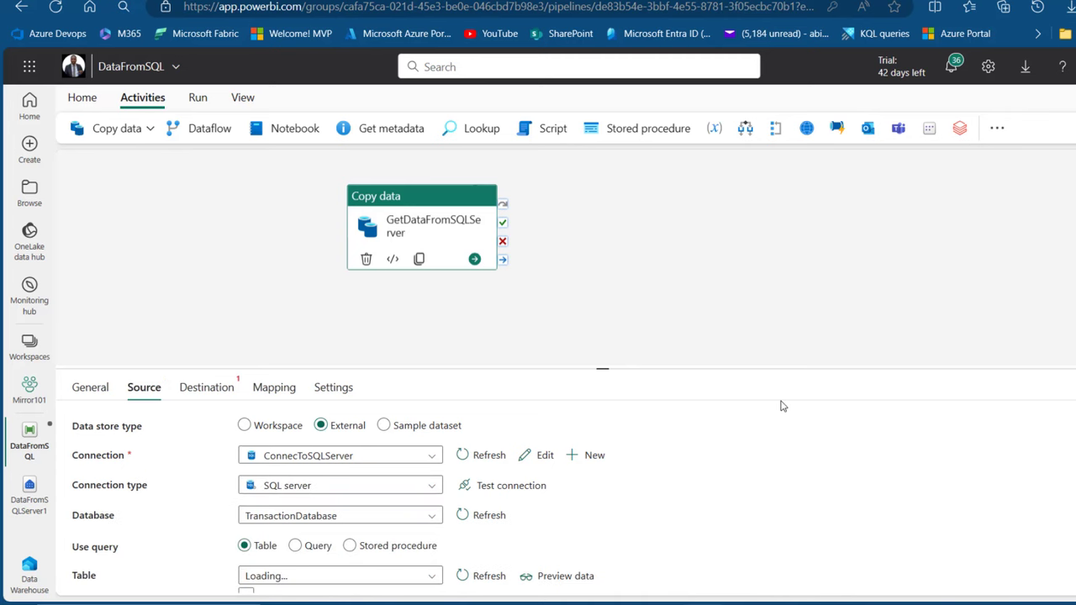
scroll(503, 527, down, 1)
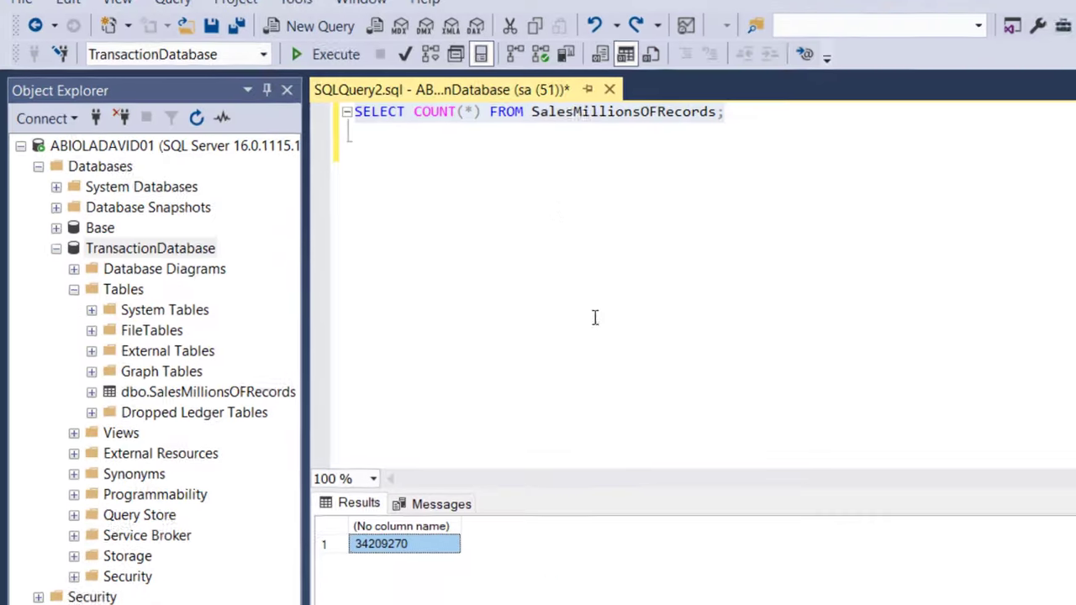
In SQL Server Management Studio, change the count query to SELECT TOP 10 * FROM SalesMillionsOFRecords;.
click(479, 118)
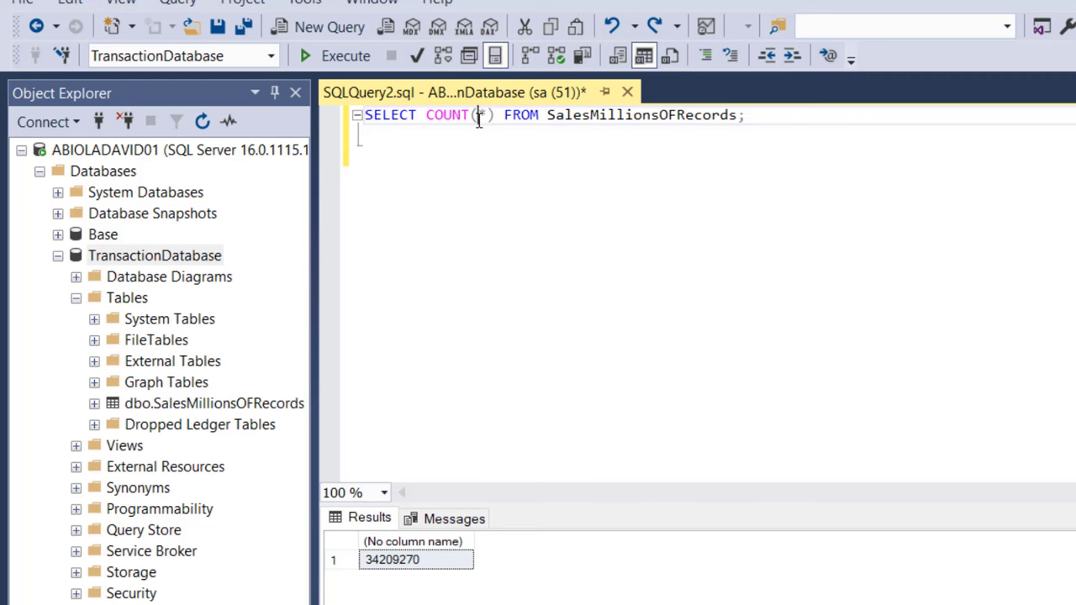
key(BackSpace)
key(BackSpace)
key(BackSpace)
key(BackSpace)
key(BackSpace)
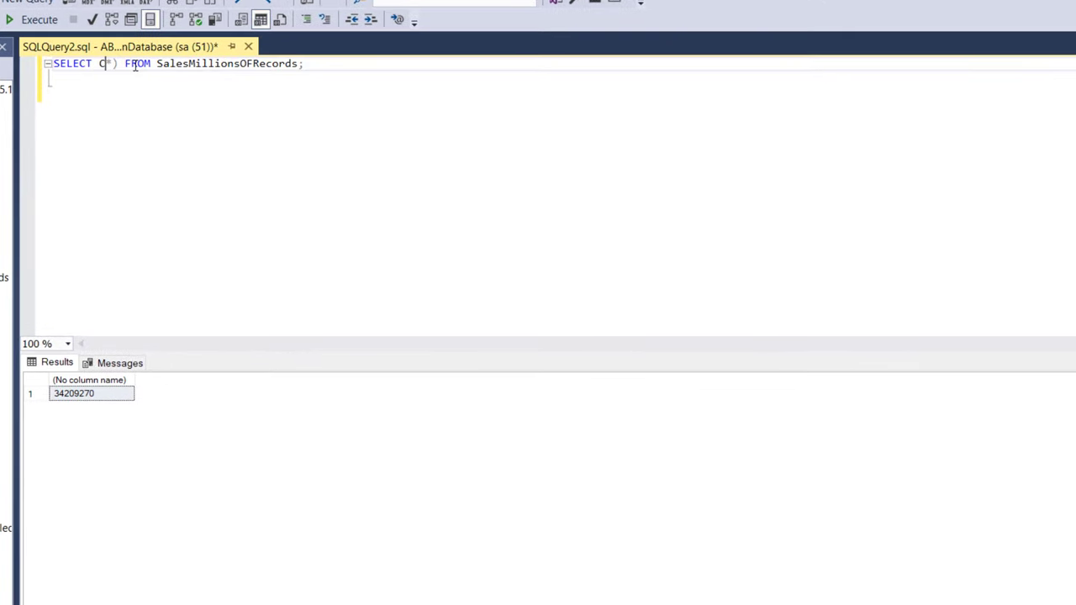
key(BackSpace)
key(Delete)
key(Delete)
text(TOP *10)
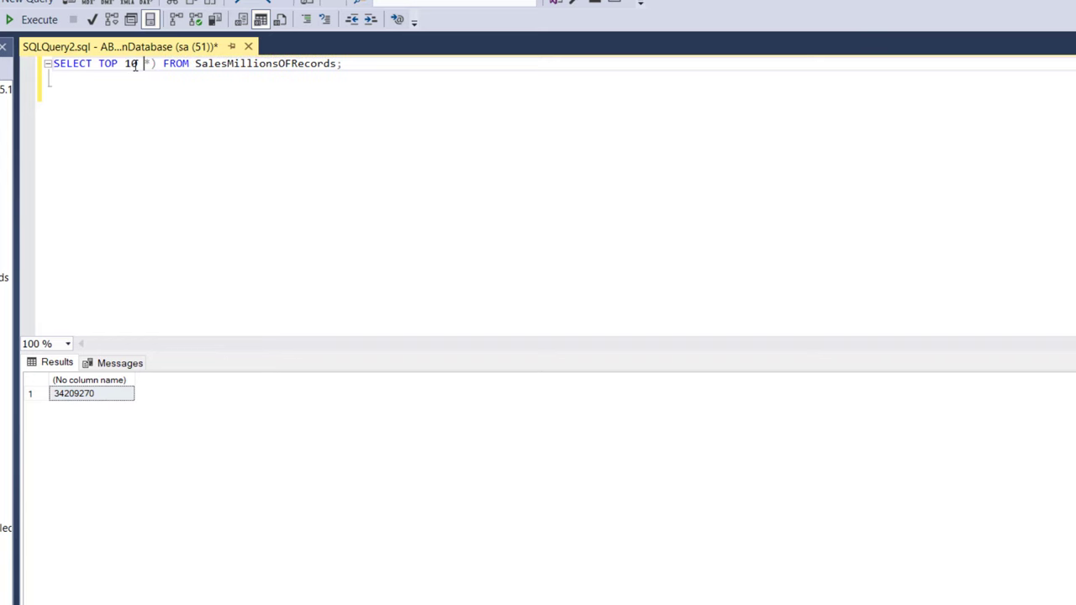
key(BackSpace)
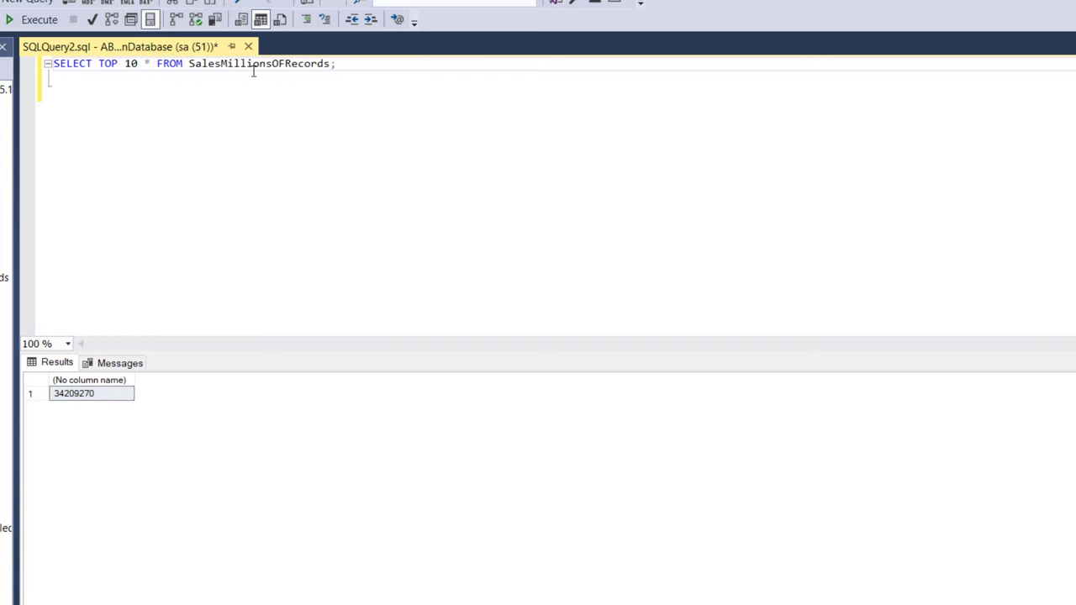
Select and execute the TOP 10 query on SalesMillionsOFRecords to view sample rows.
click(353, 66)
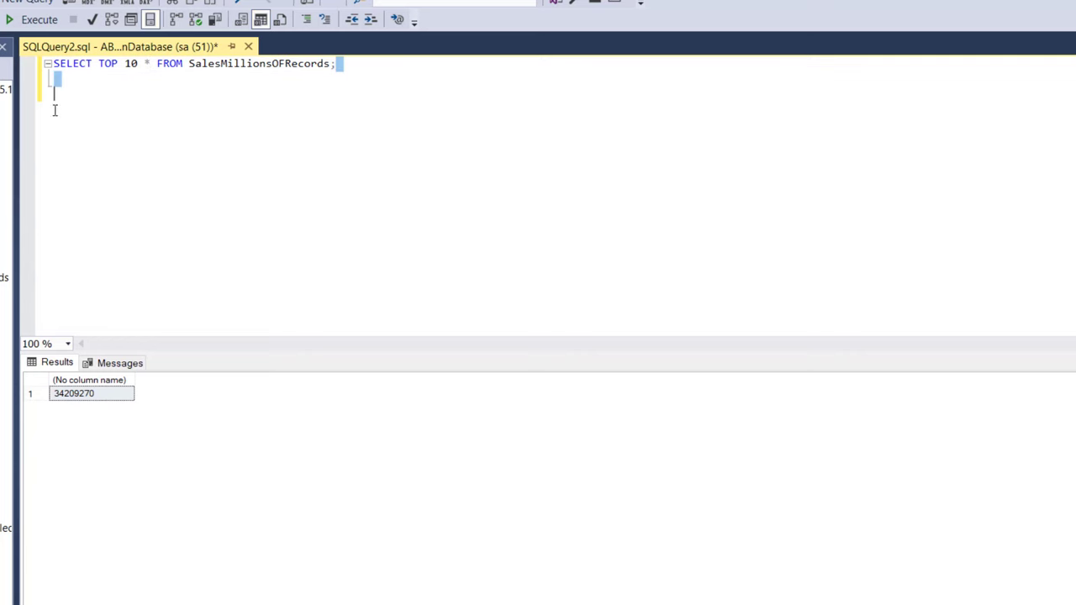
key(shift+Home)
click(30, 20)
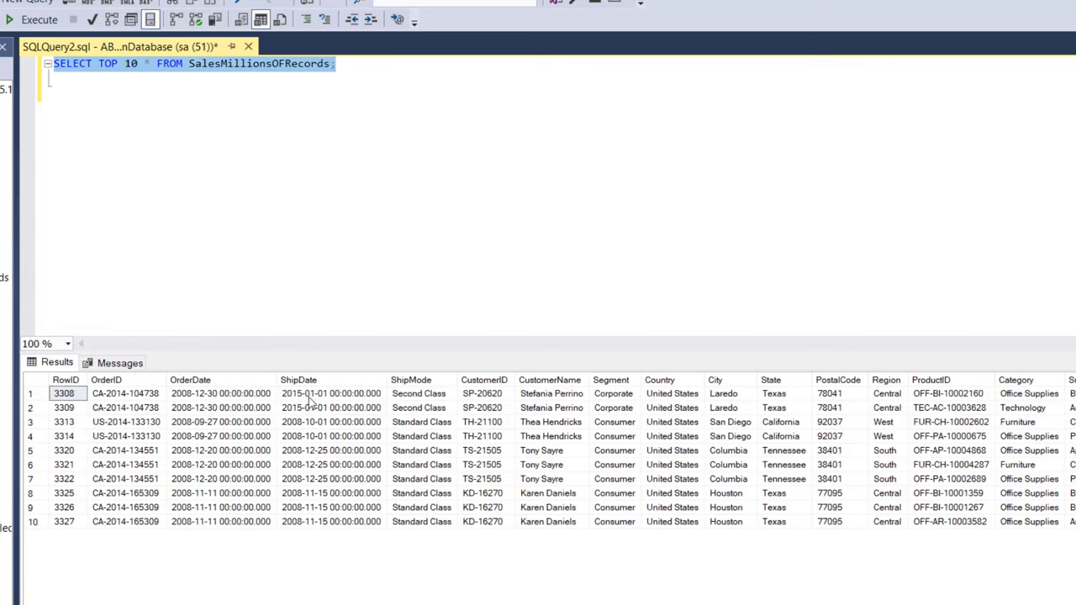
Remove the TOP 10 clause and the closing semicolon from the SalesMillionsOFRecords query.
click(134, 65)
key(BackSpace)
key(BackSpace)
key(BackSpace)
key(BackSpace)
key(BackSpace)
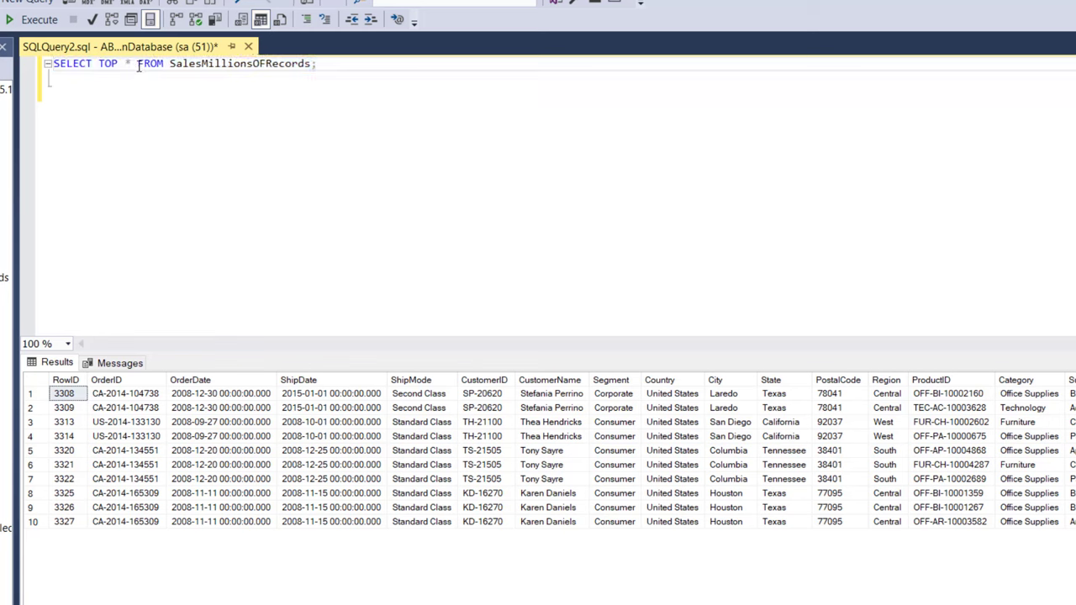
key(BackSpace)
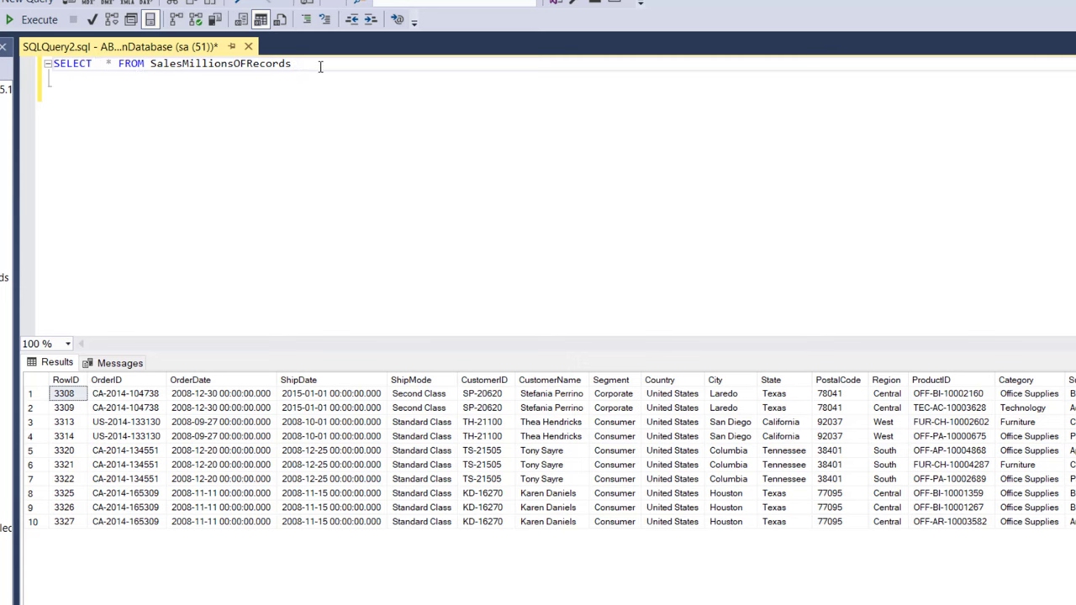
Filter the query by appending WHERE Year(OrderDate) = 2008 and Month(OrderDate) = 1; after the table name.
text(WH)
text(ERE)
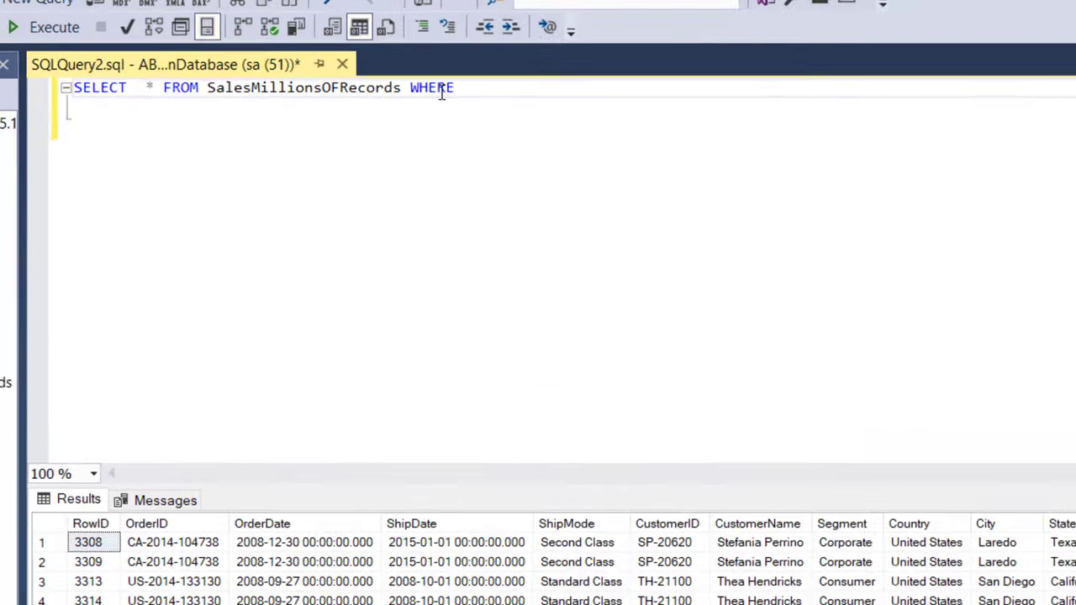
text( Year)
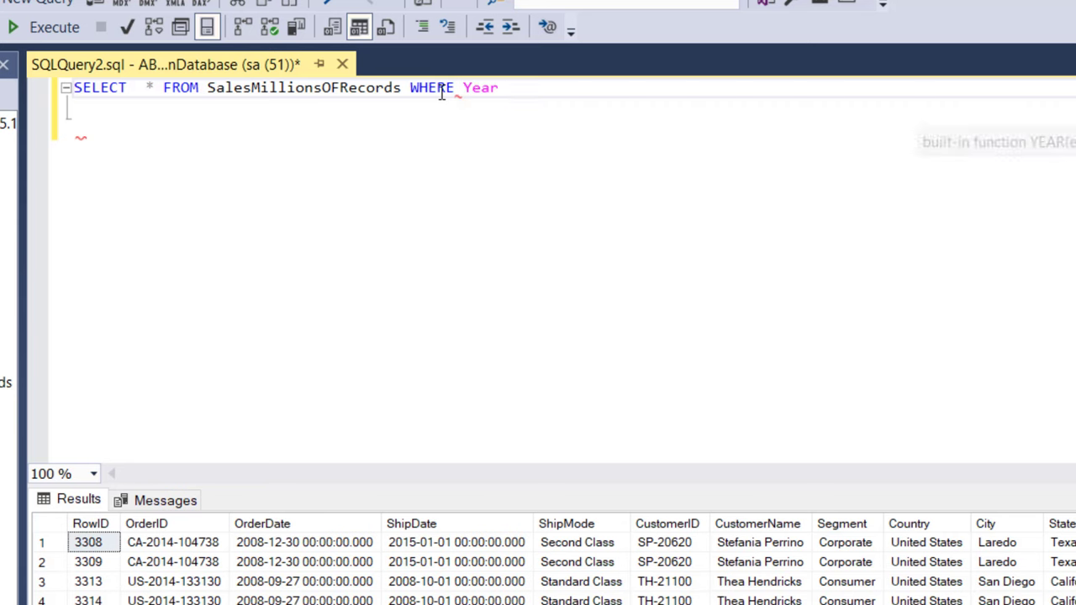
text((OrderDate)
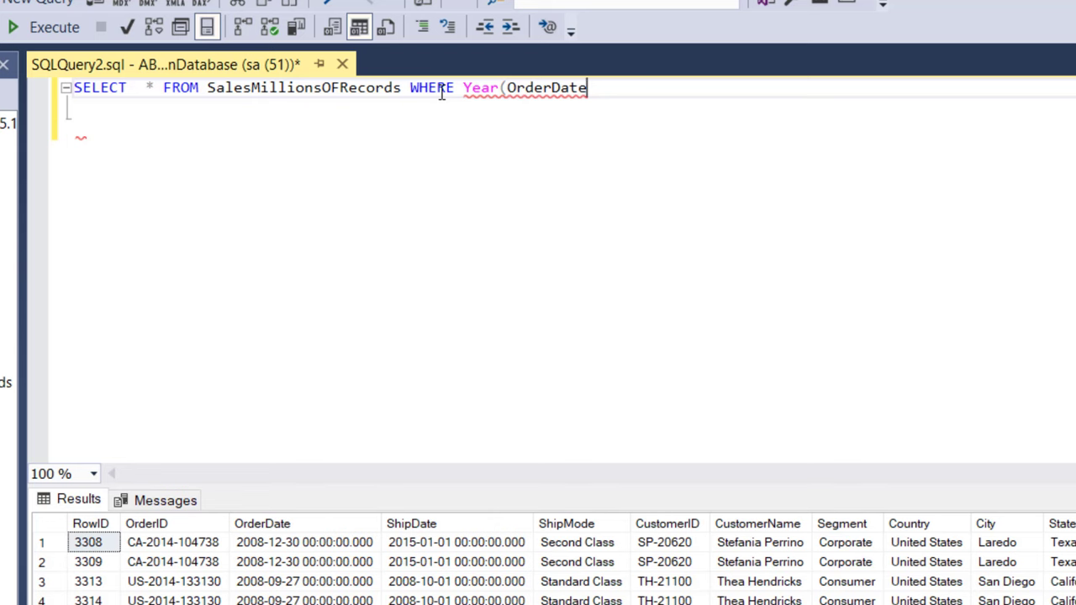
text() = 2008)
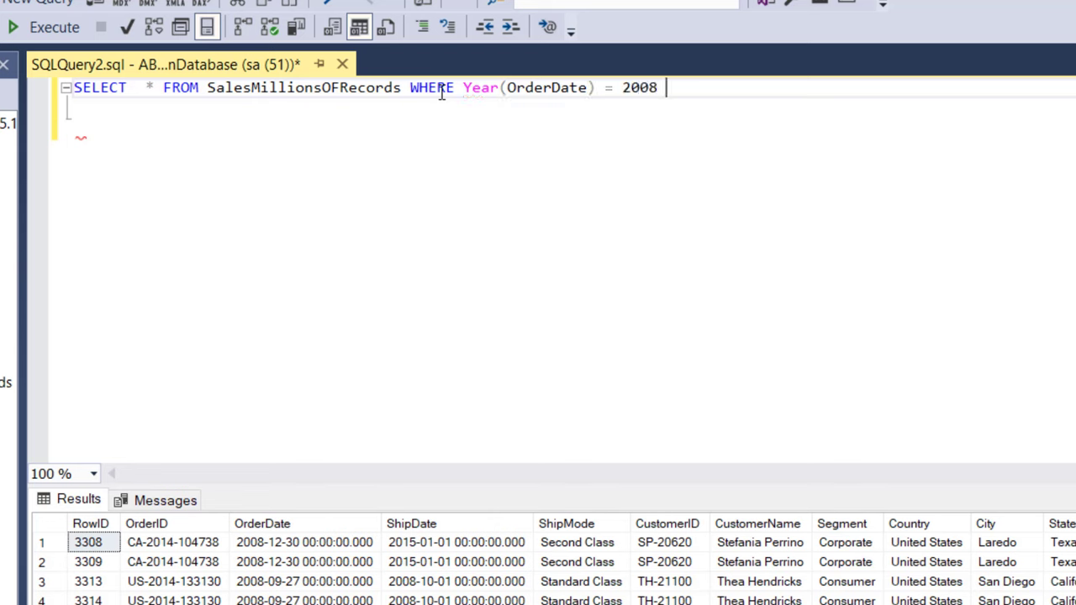
text( and Month)
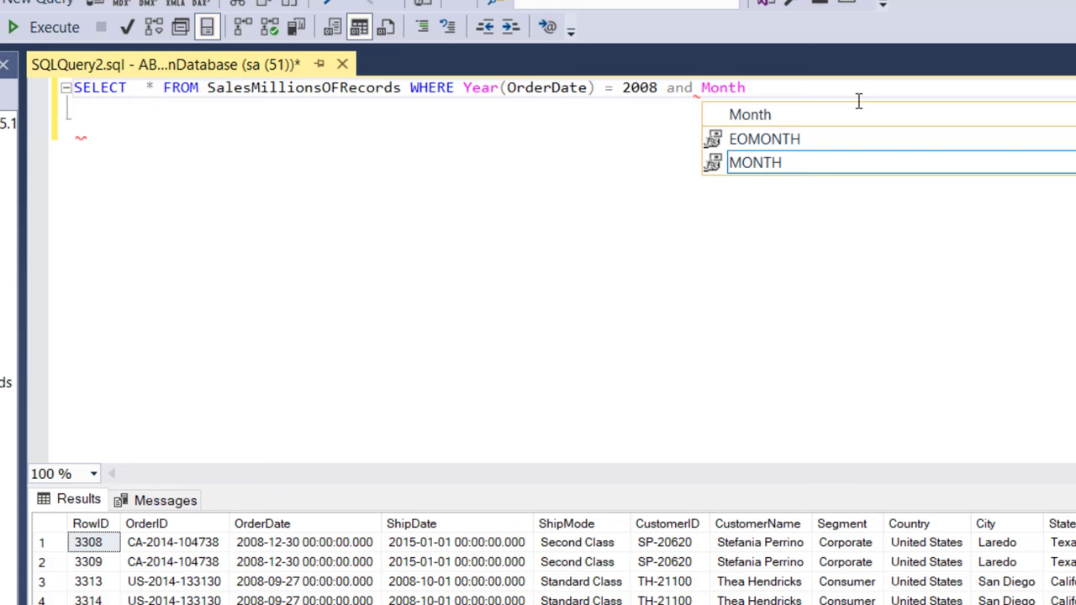
text((OrderDate)
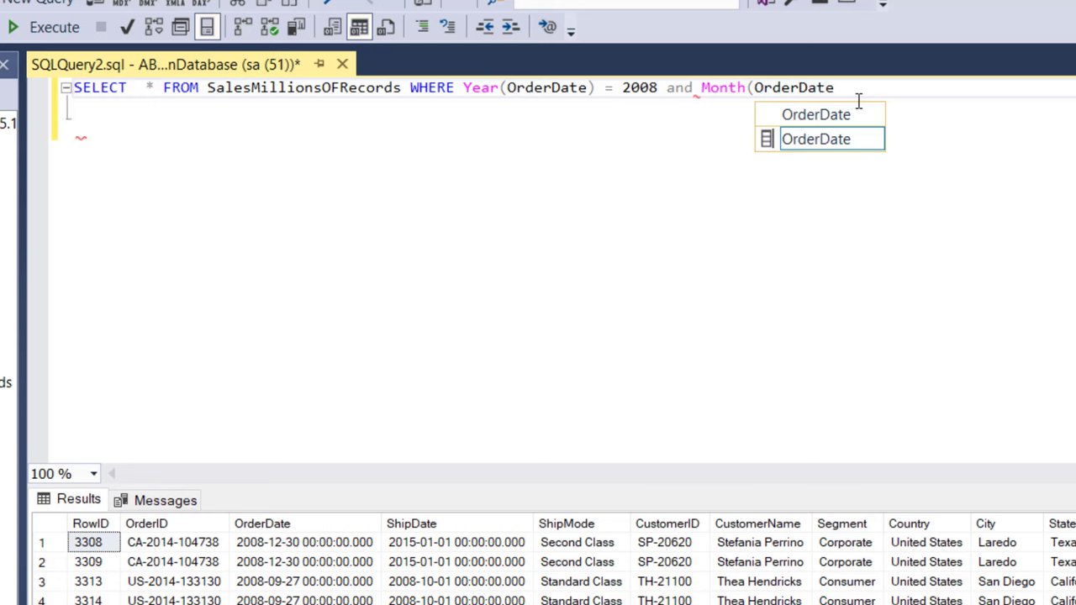
key(Escape)
text())
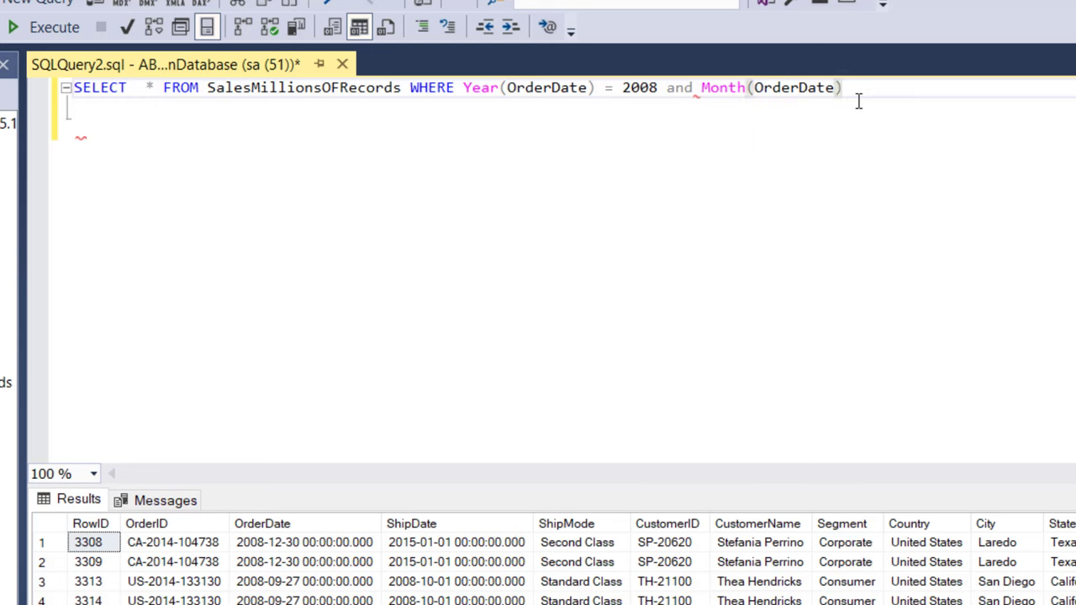
text( = 1;)
Split the query so WHERE, the Year condition, and, and the Month condition each have their own line, then execute it.
click(409, 87)
key(Return)
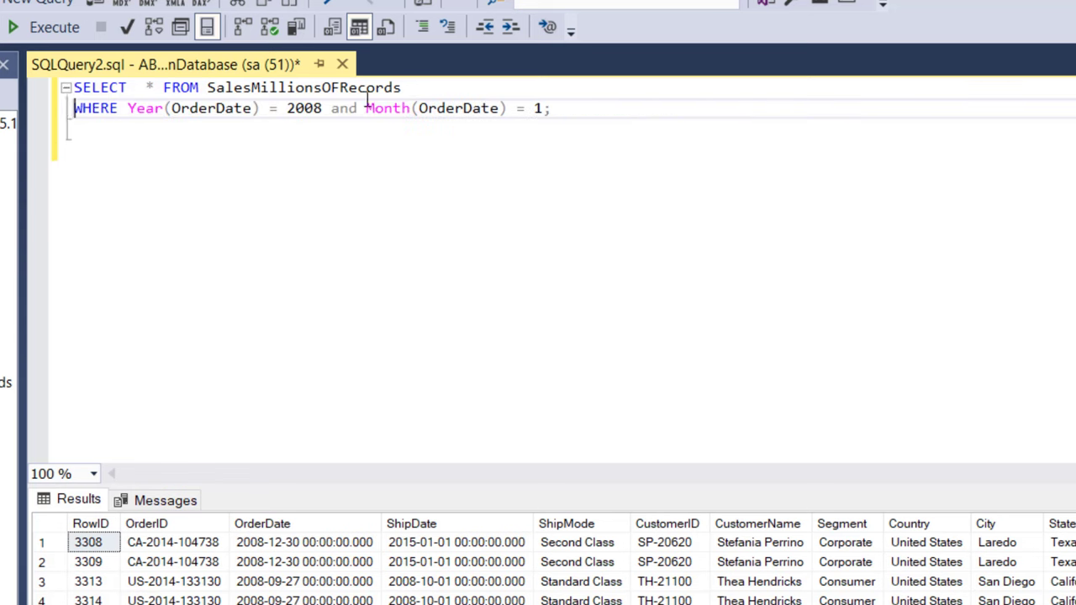
click(331, 108)
key(Return)
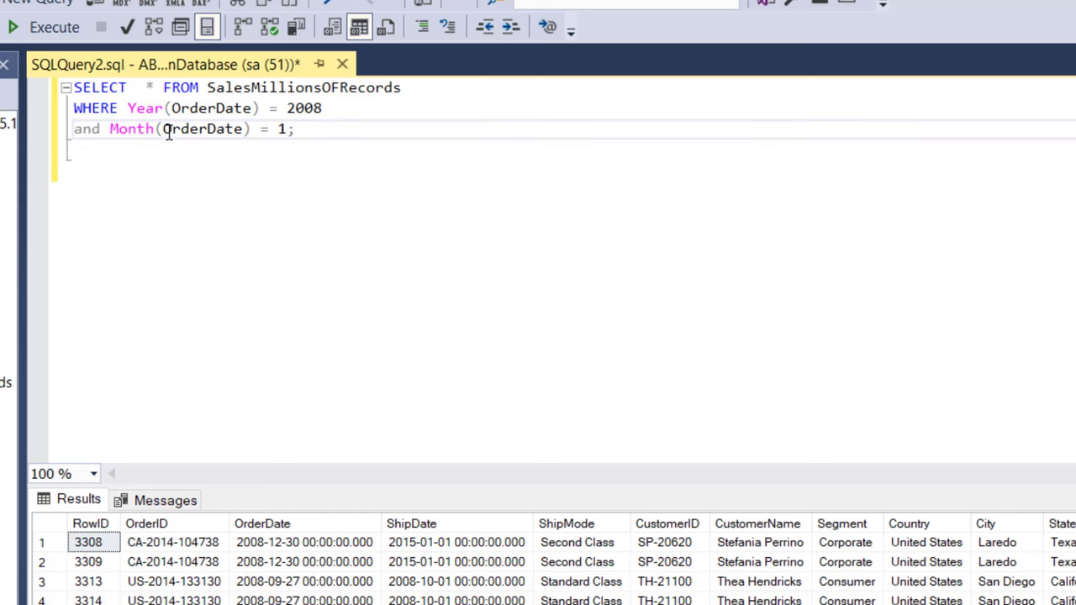
click(110, 128)
key(Return)
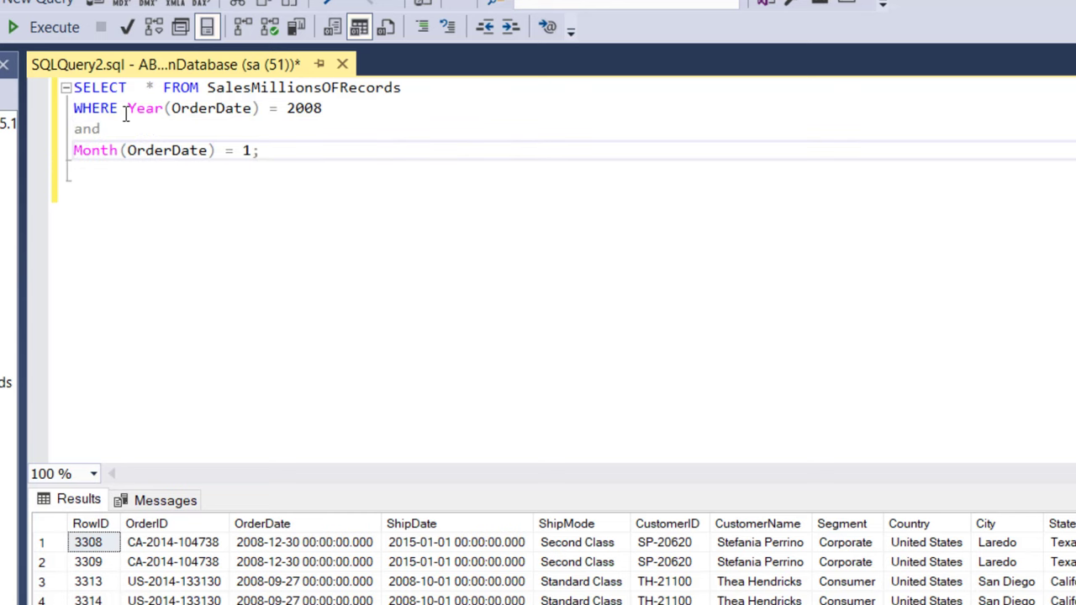
click(126, 108)
key(Return)
drag(291, 197, 32, 84)
click(56, 28)
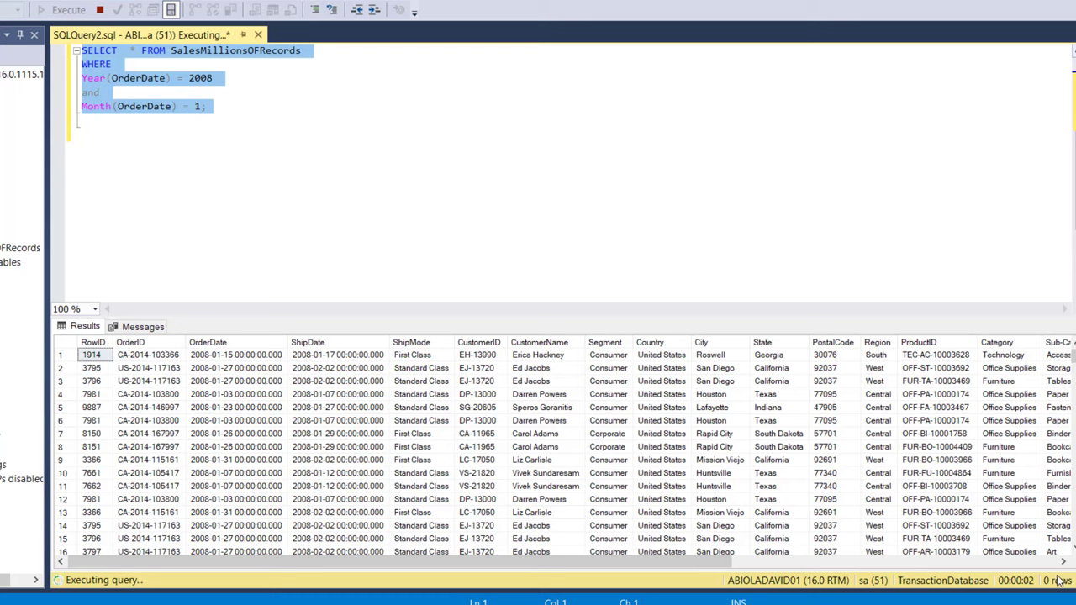
Copy the whole filtered query, switch to the DataFromSQL pipeline in Fabric, and use it as the Copy data source's Query.
click(218, 106)
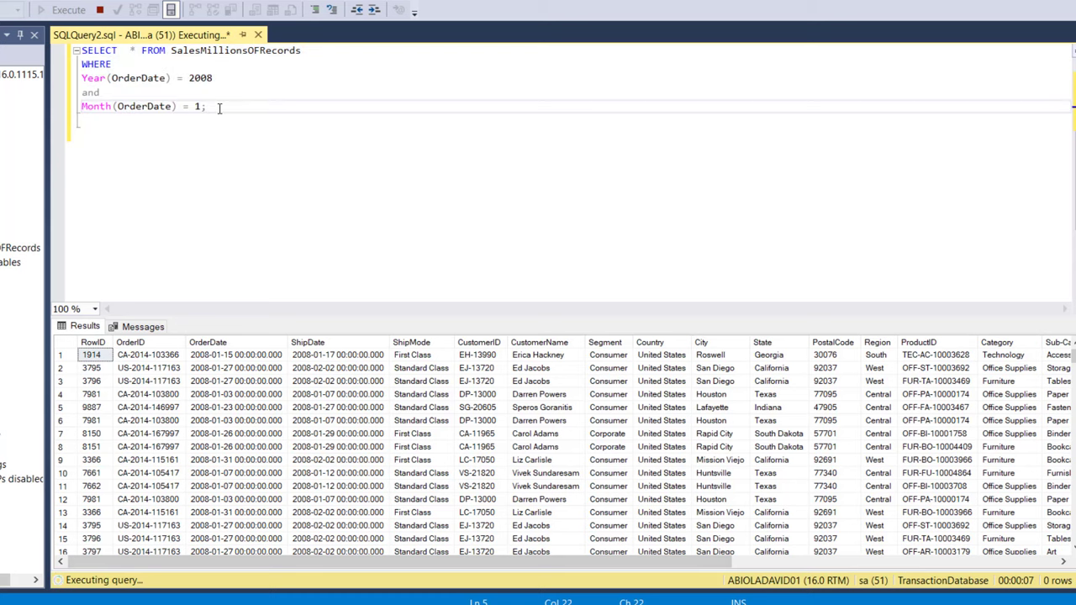
drag(219, 107, 40, 35)
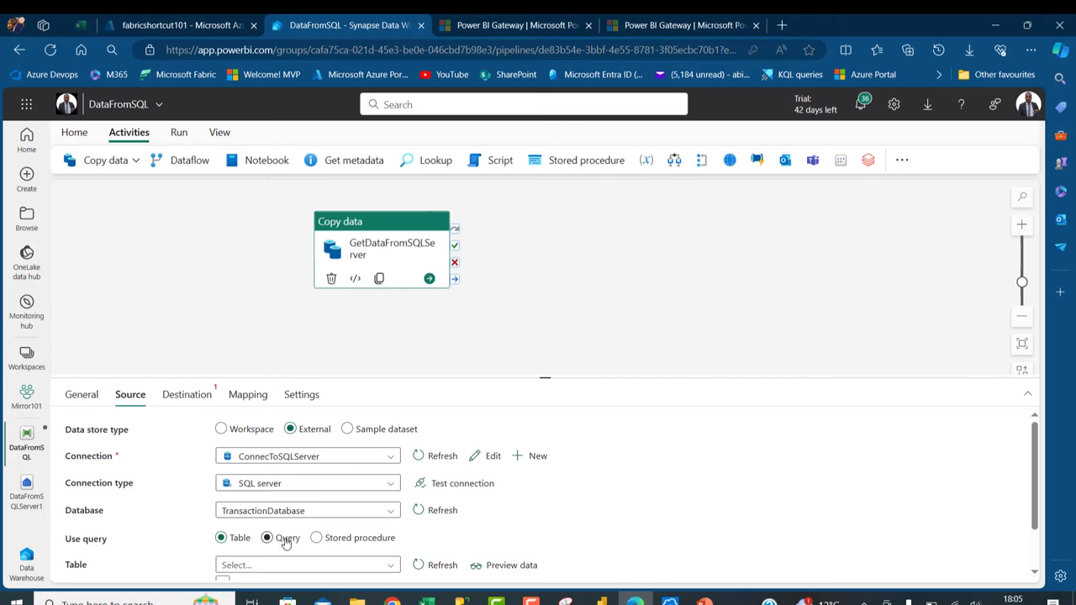
click(268, 538)
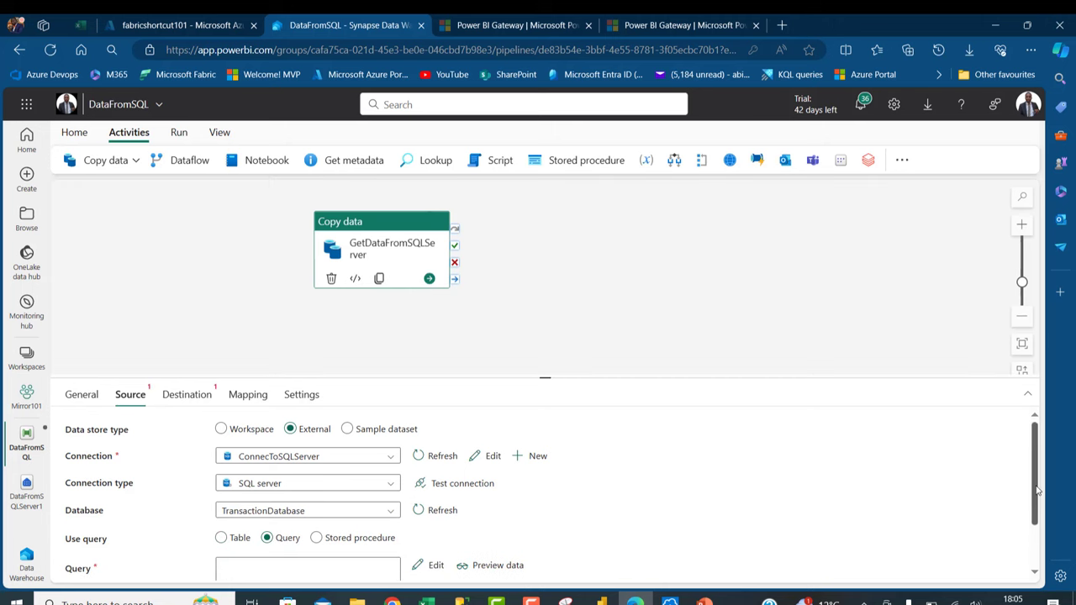
scroll(1038, 492, down, 2)
click(329, 508)
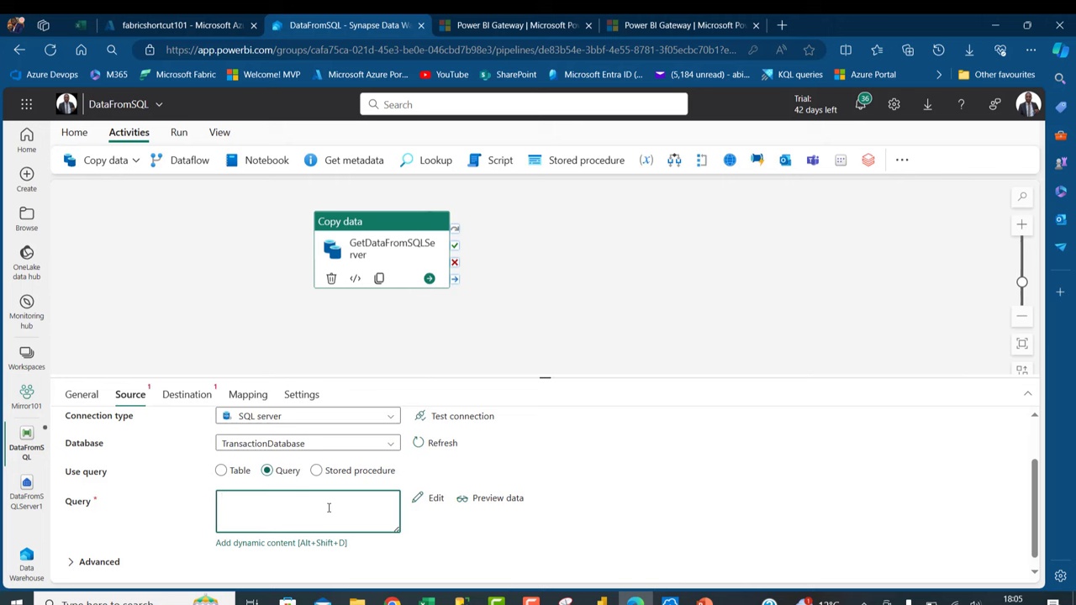
key(ctrl+v)
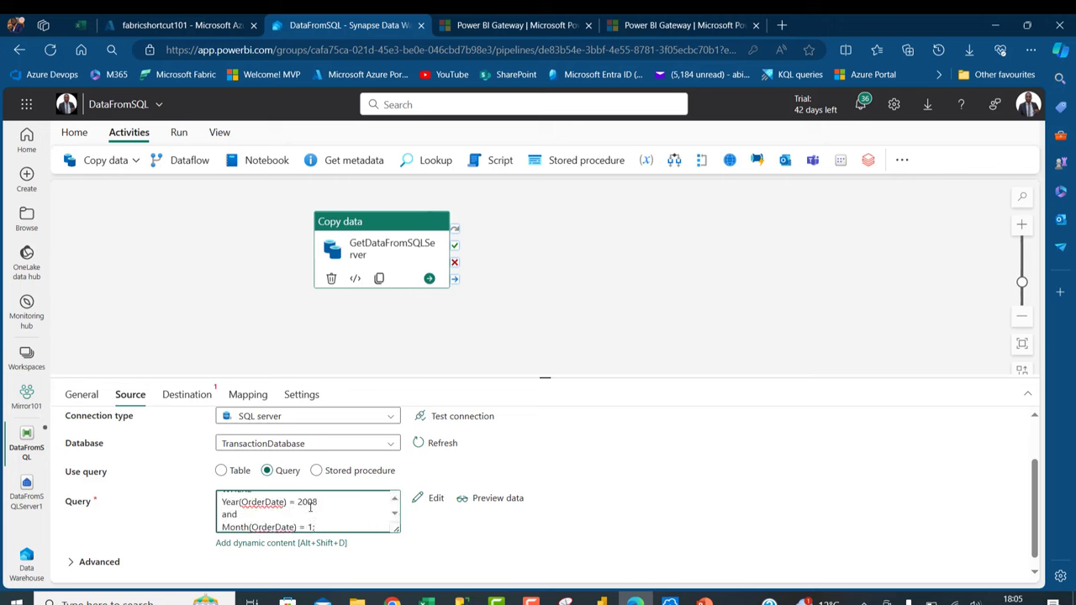
Preview the data returned by the source query, examining its rows and all columns, and close the preview.
click(505, 505)
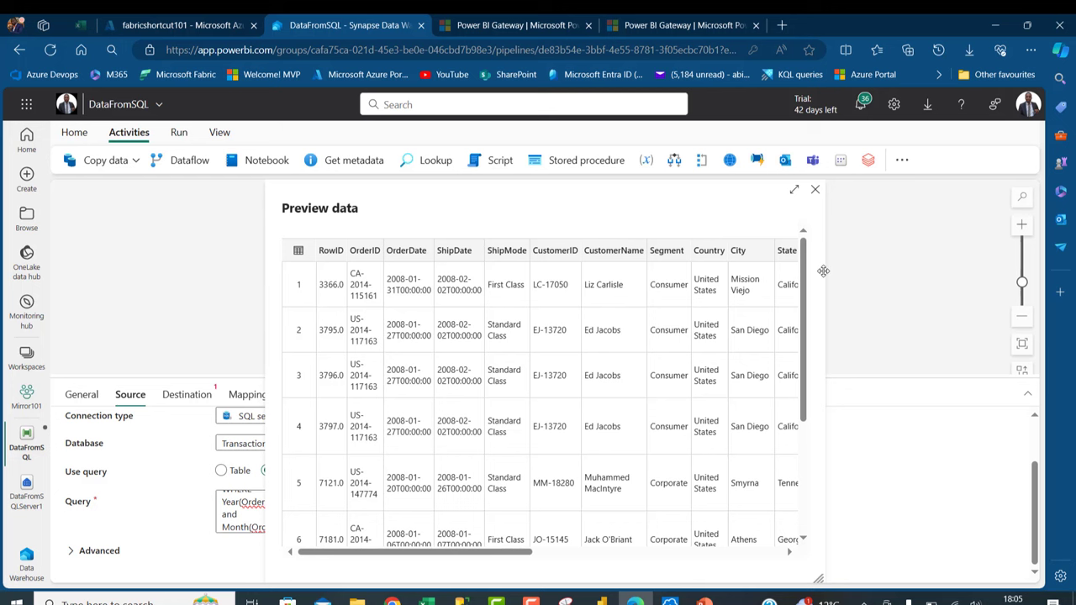
drag(804, 271, 805, 439)
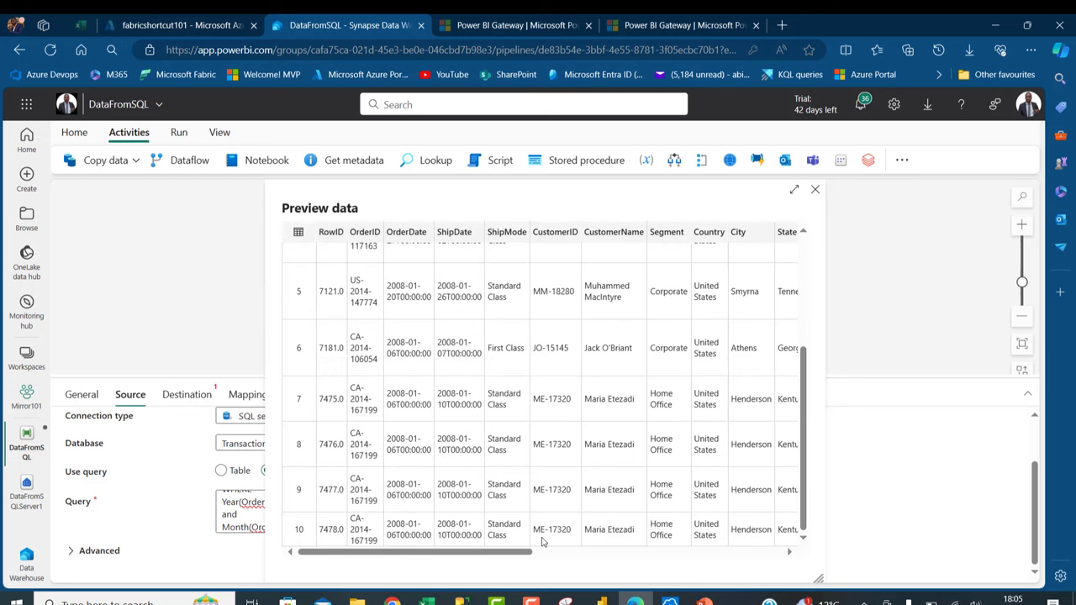
drag(474, 553, 724, 552)
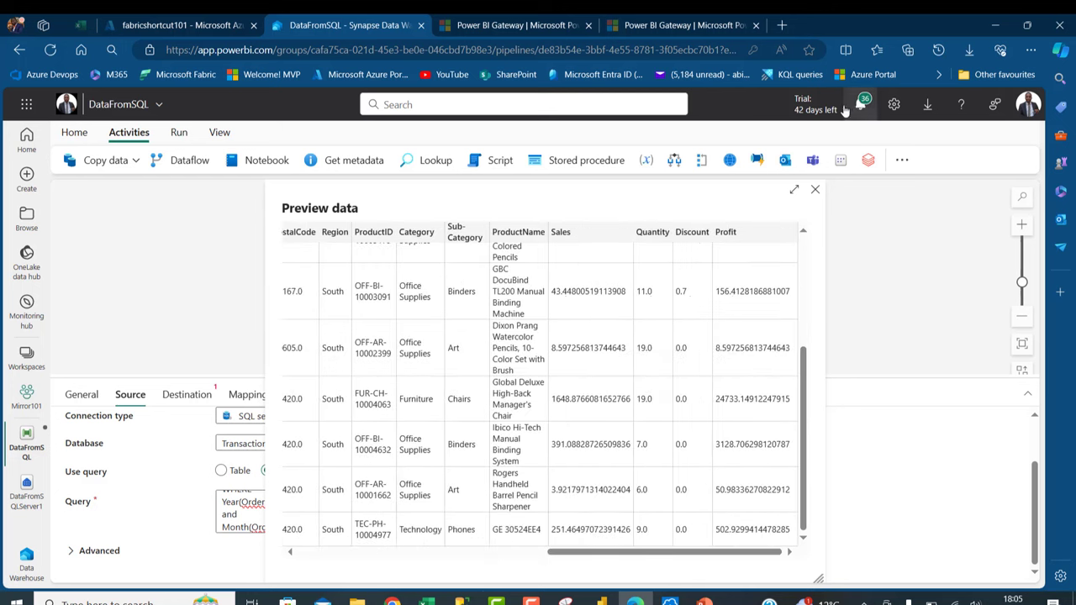
click(815, 190)
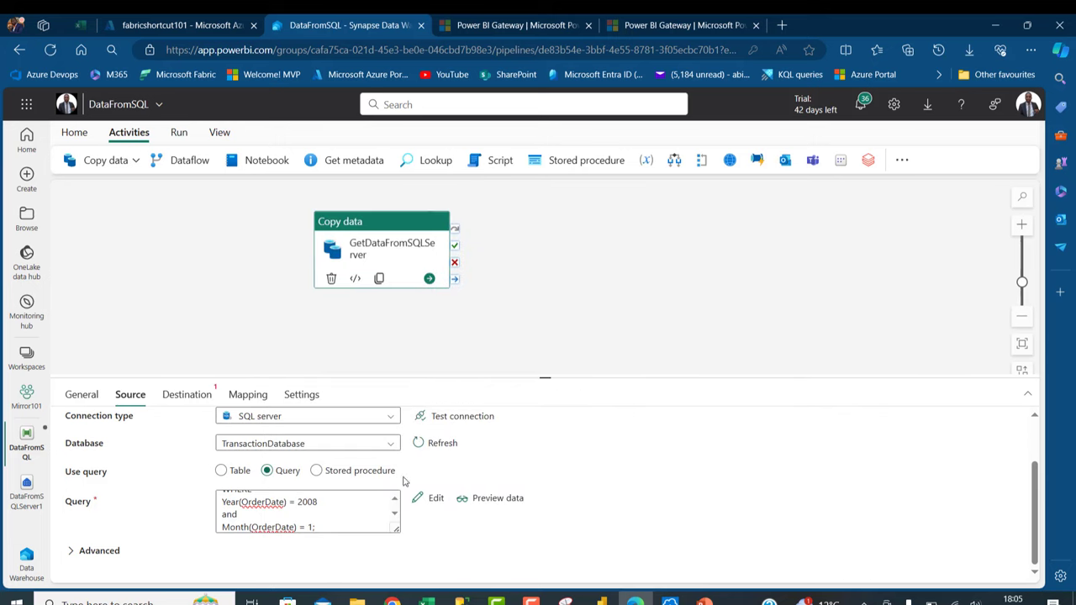
Set the copy activity's destination to the Workspace data store type Warehouse, using the DataFromSQLServer1 warehouse.
click(187, 395)
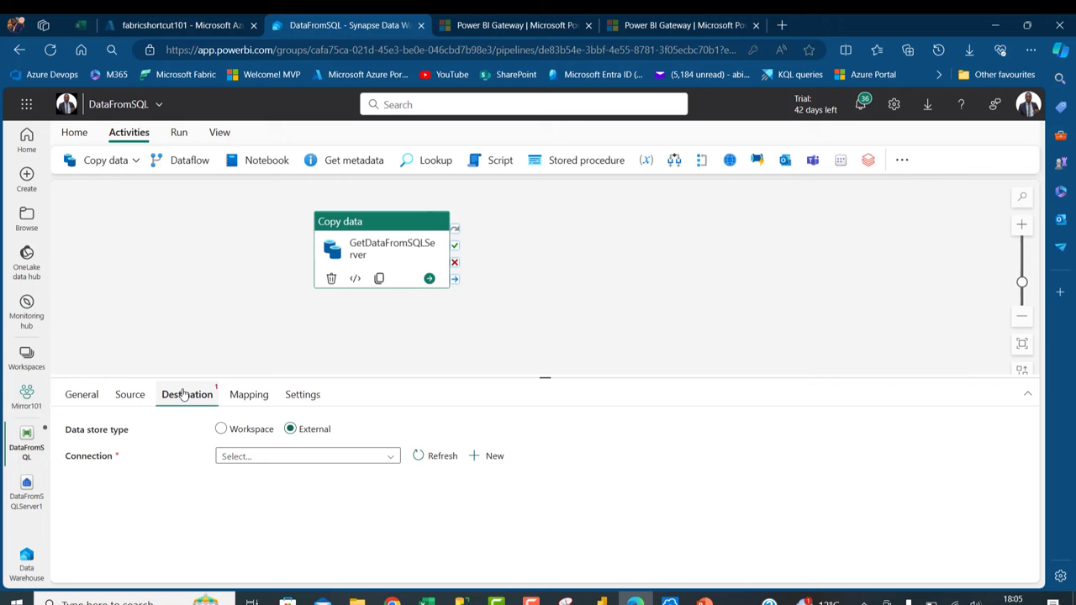
click(247, 430)
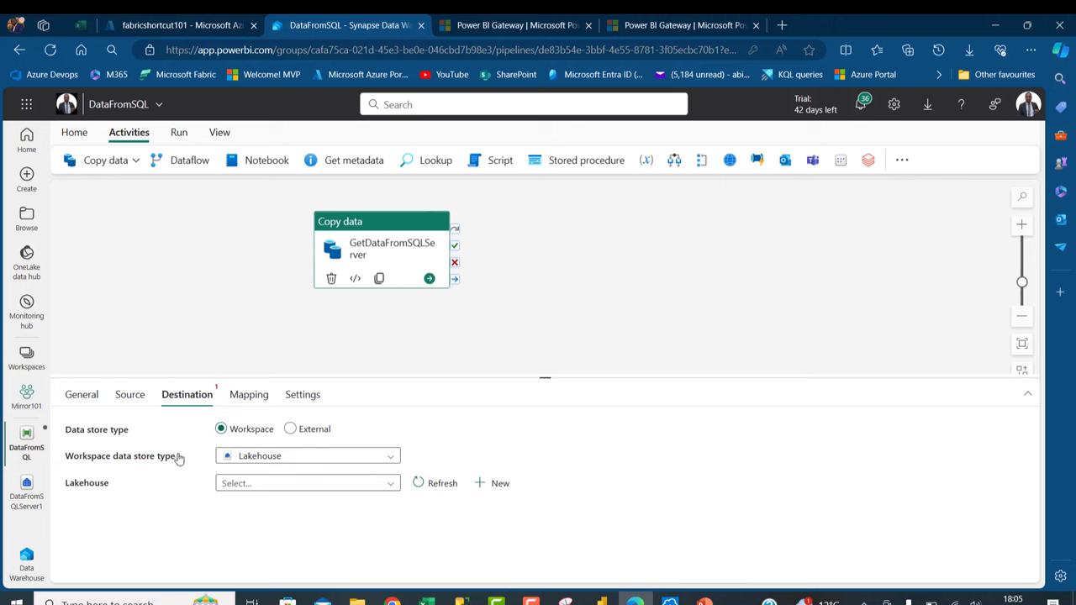
click(391, 457)
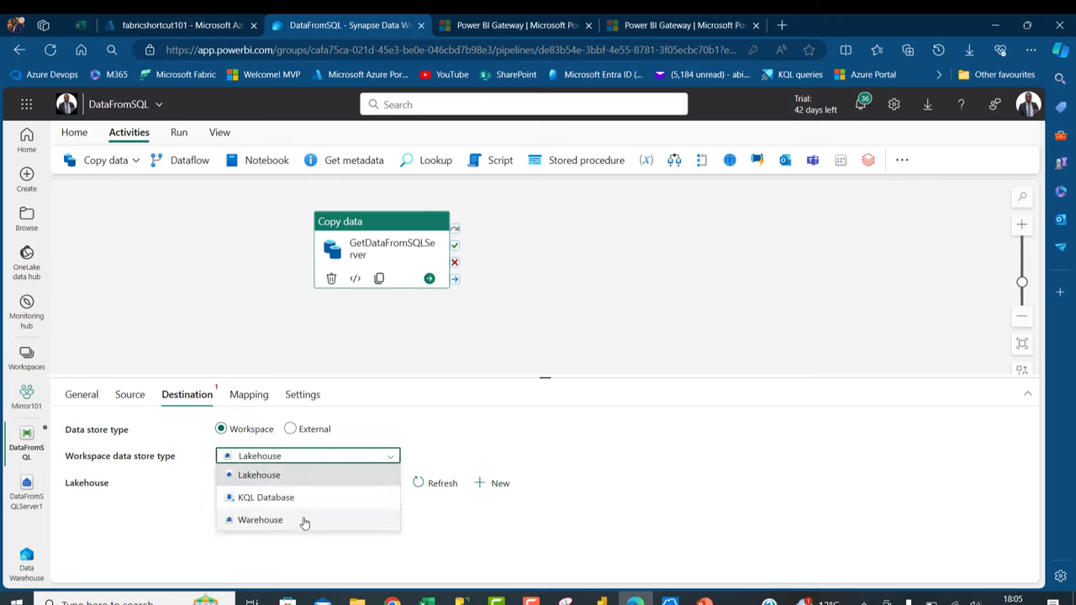
click(269, 521)
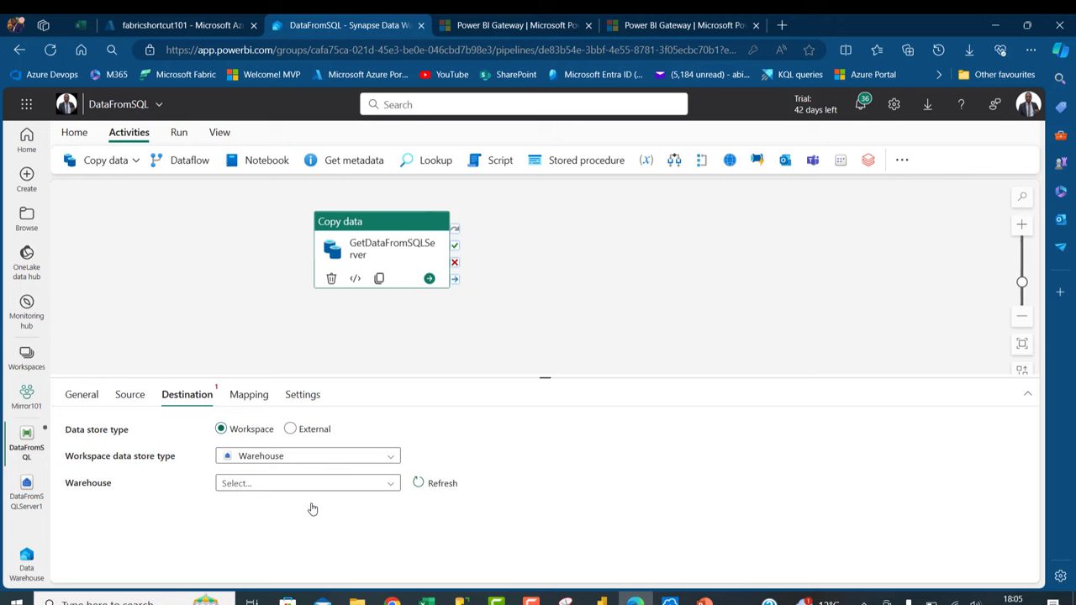
click(390, 483)
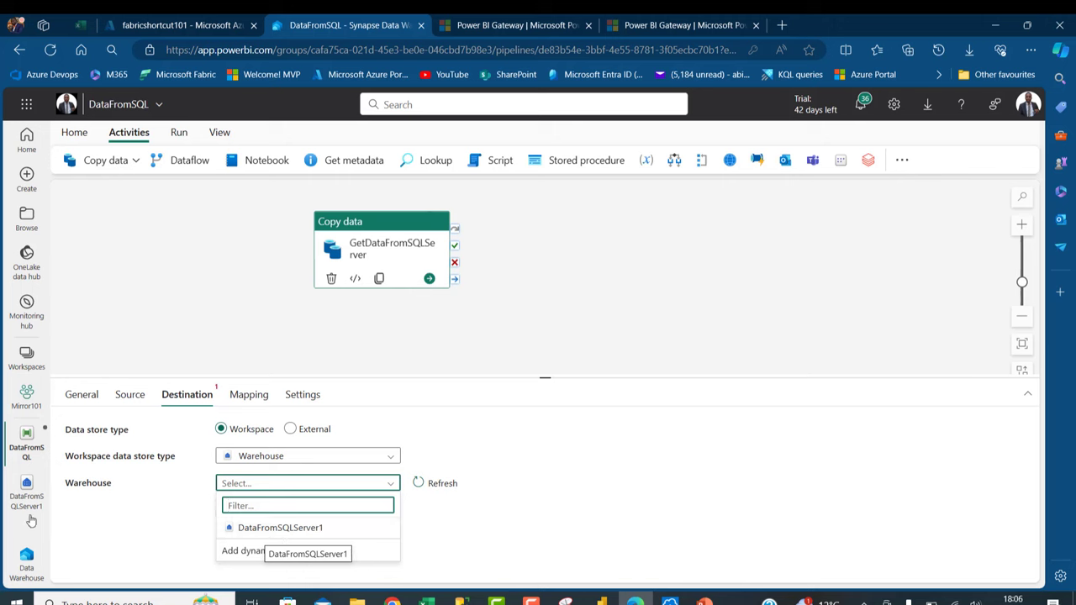
click(318, 529)
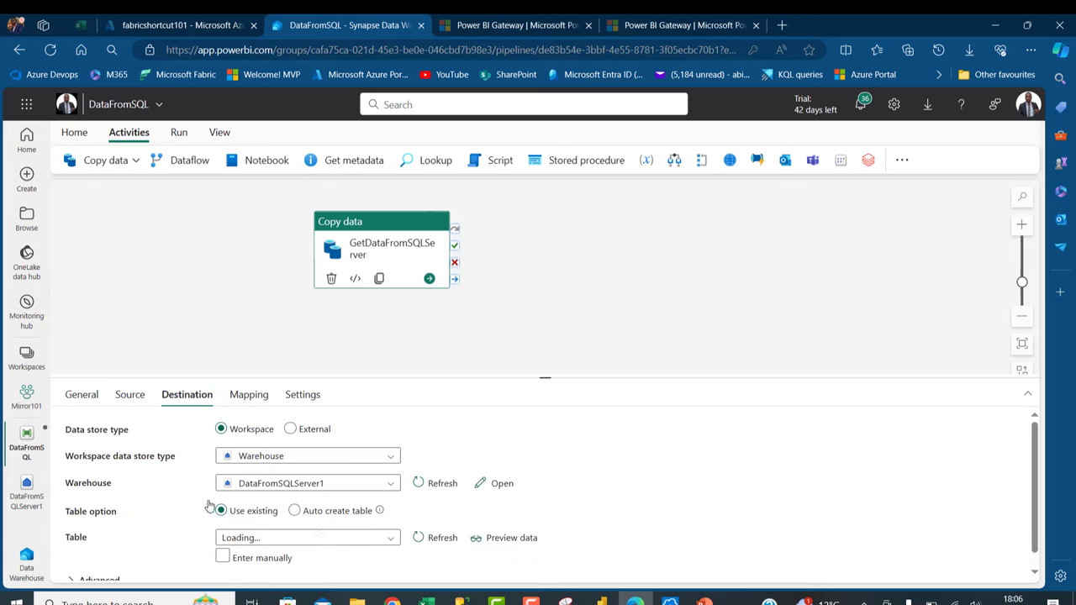
Set the destination table option to Auto create table, with schema dbo and table name Sales.
click(250, 520)
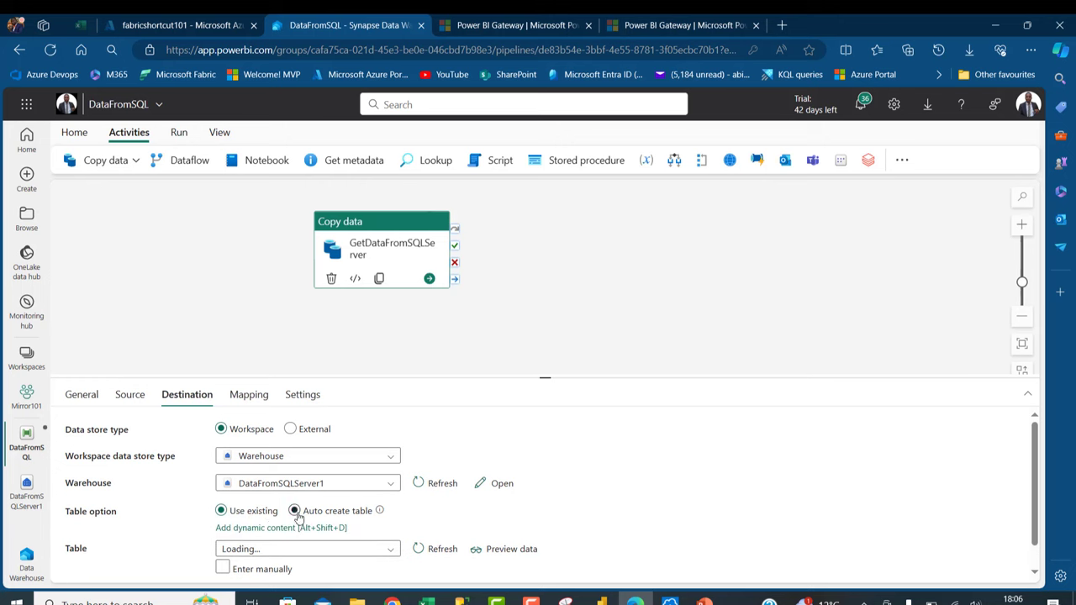
click(294, 512)
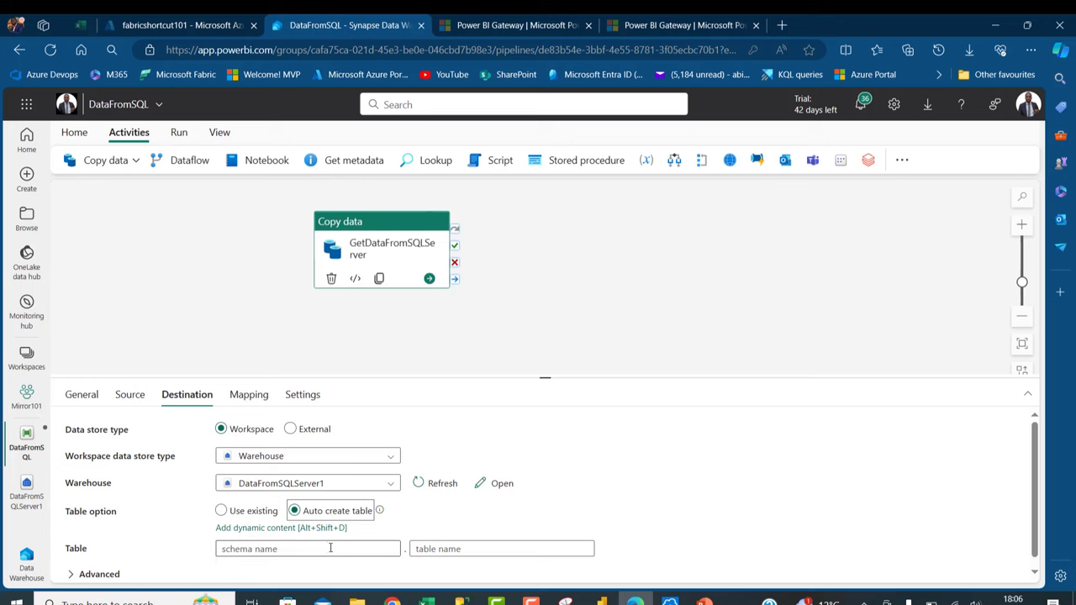
click(330, 548)
scroll(330, 548, down, 1)
text(dbo)
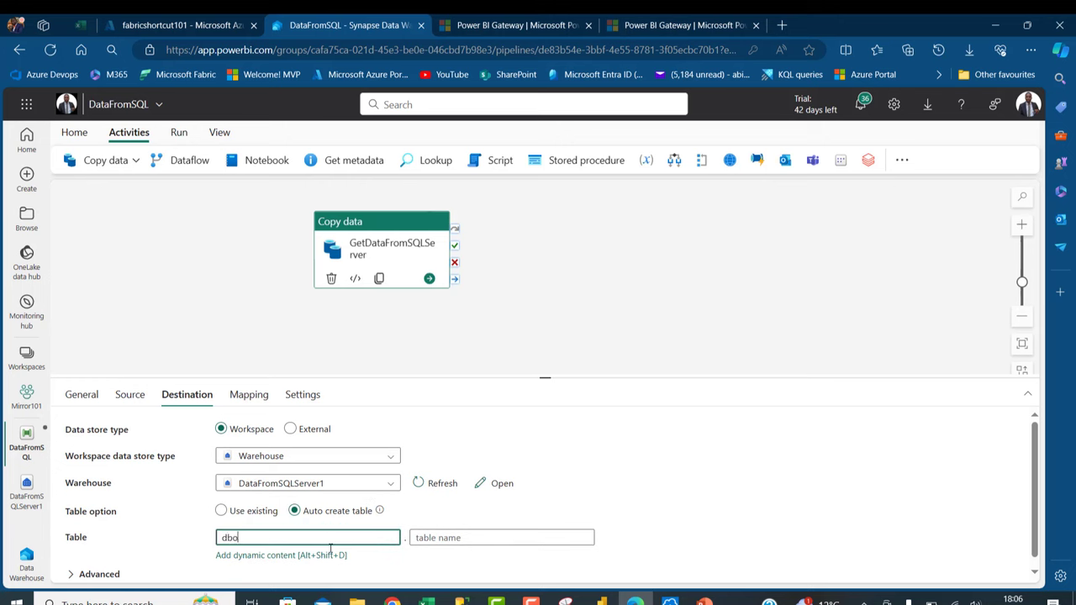
click(462, 537)
text(Sa)
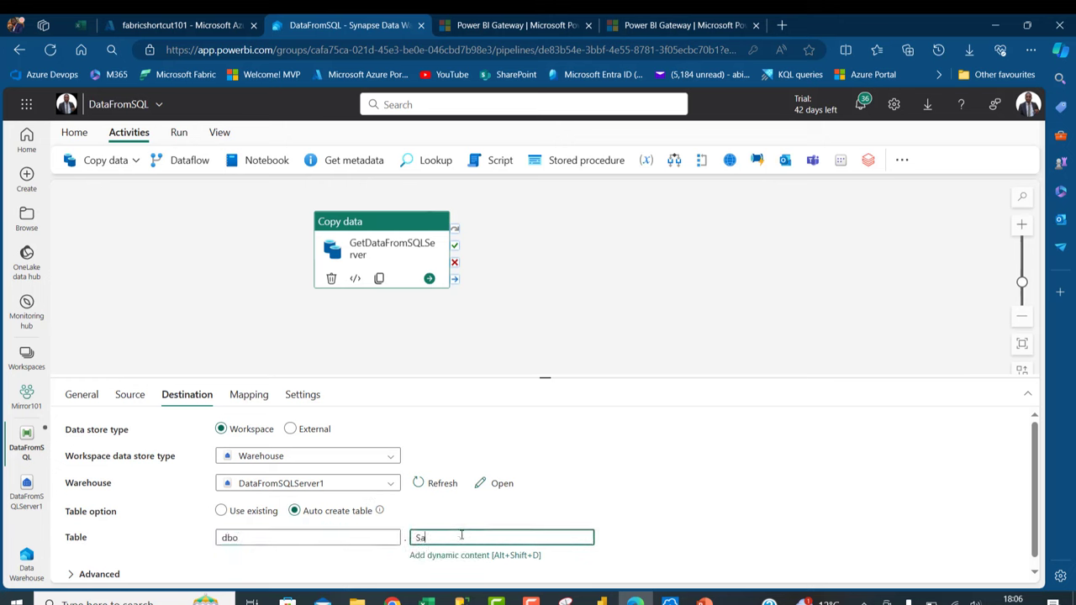
text(les)
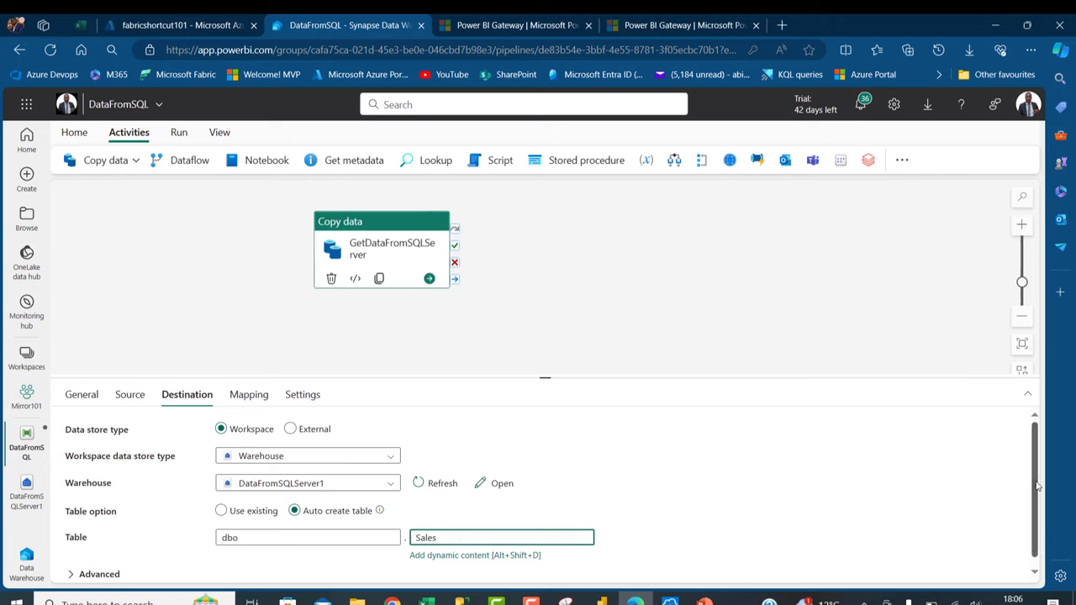
click(1039, 490)
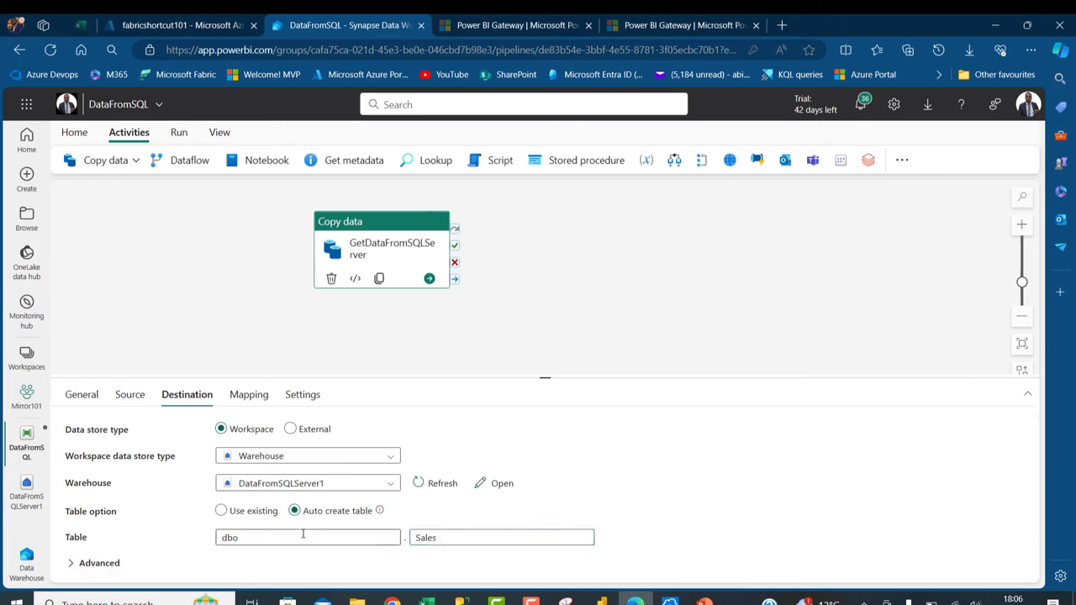
In the copy activity's settings, set the staging data store type to External, using the ConnecToADLS staging account connection.
click(247, 400)
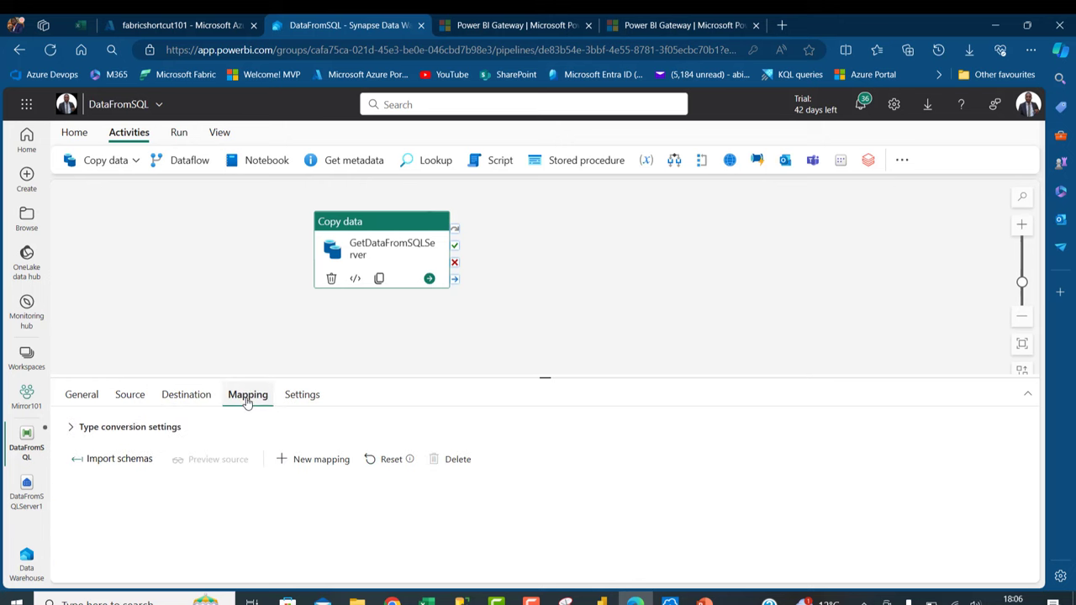
click(310, 397)
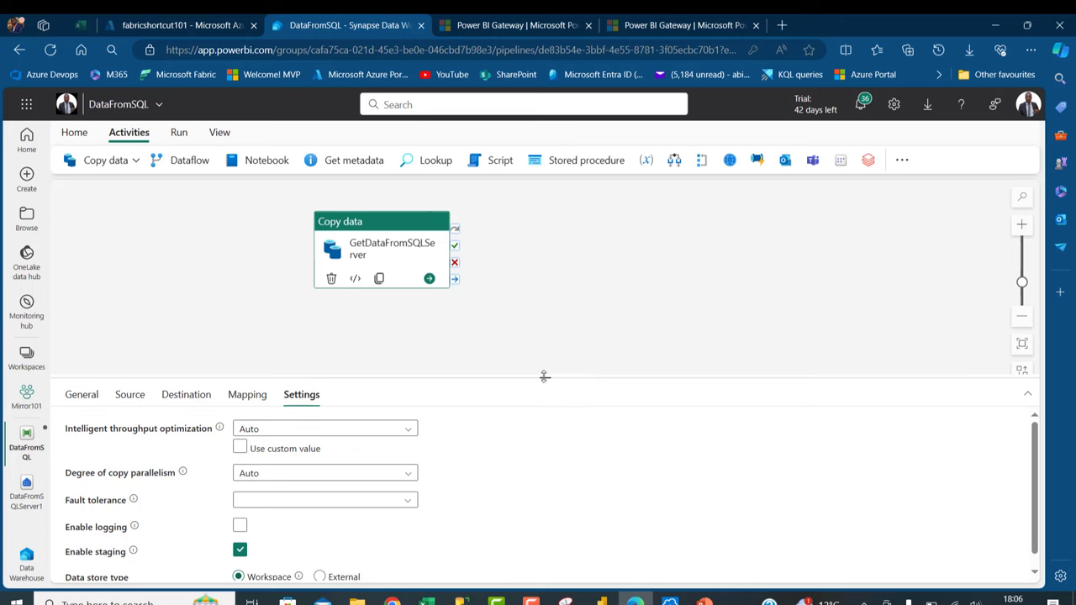
drag(544, 377, 541, 282)
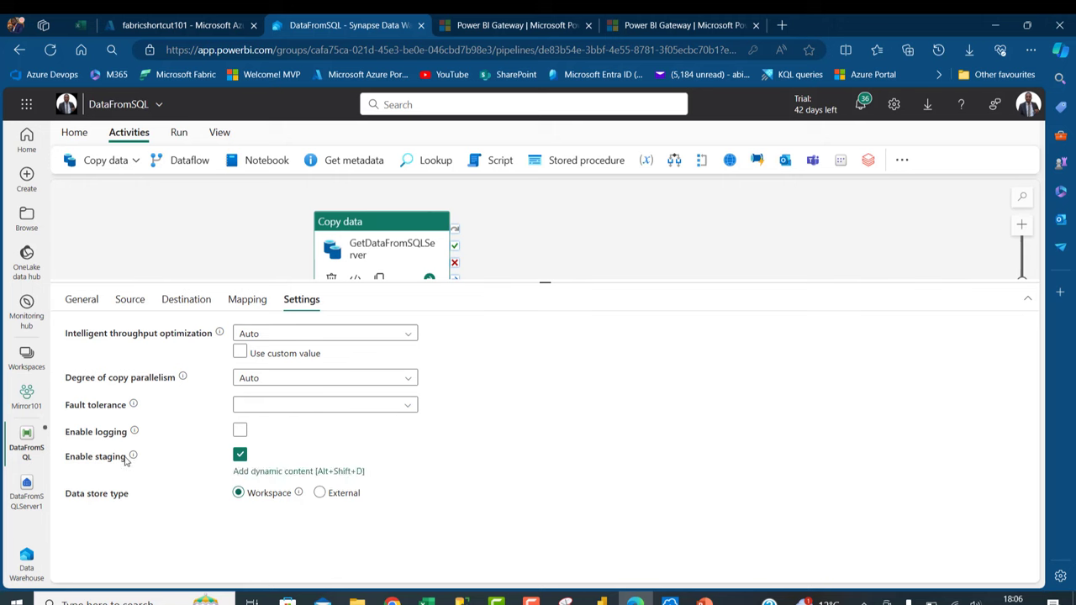
mouse_move(132, 458)
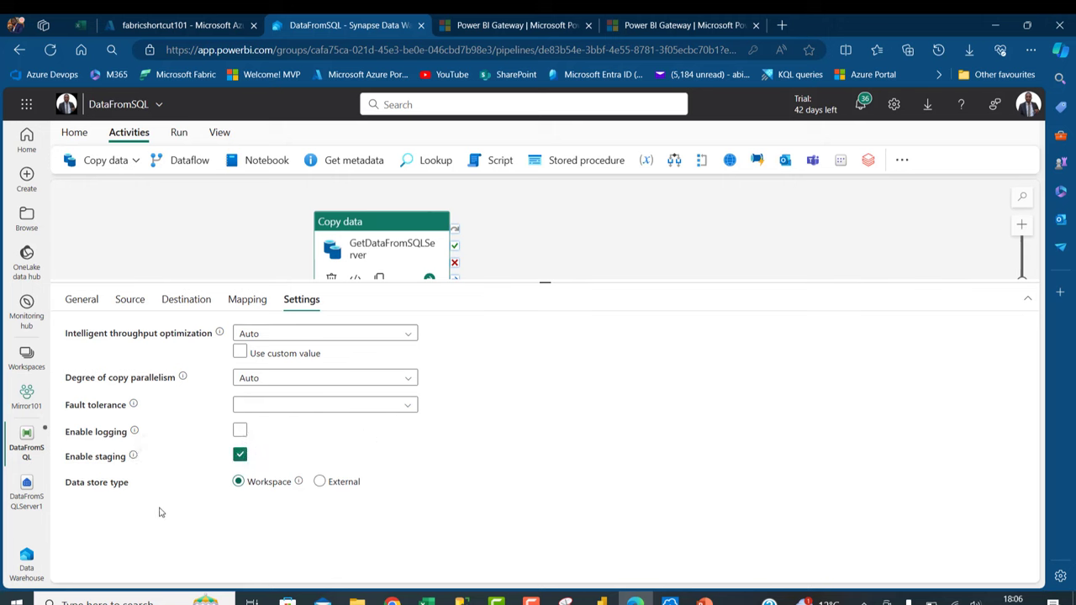
click(321, 483)
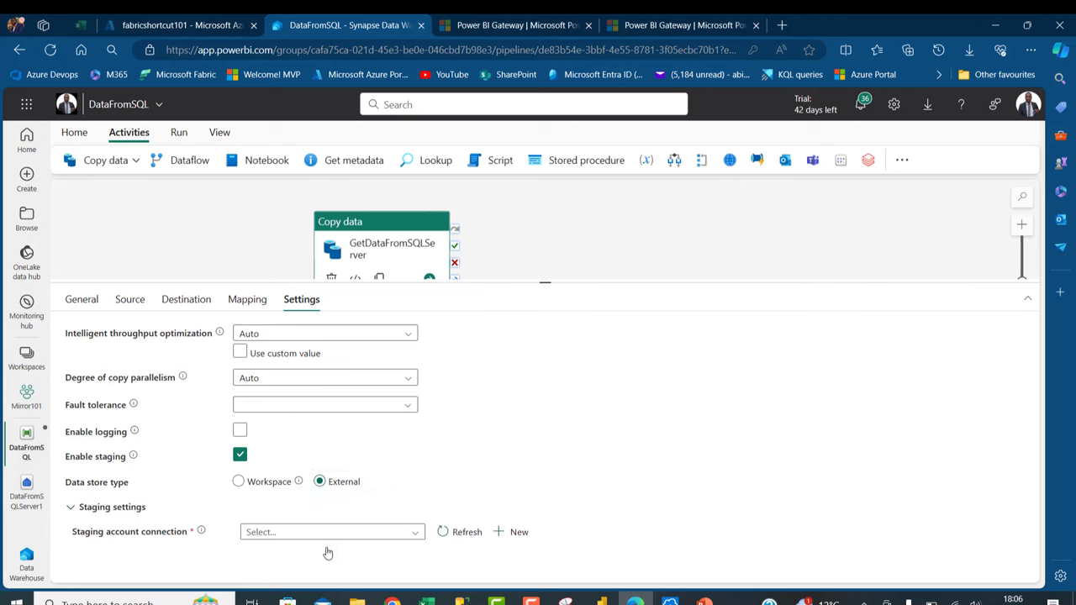
click(418, 535)
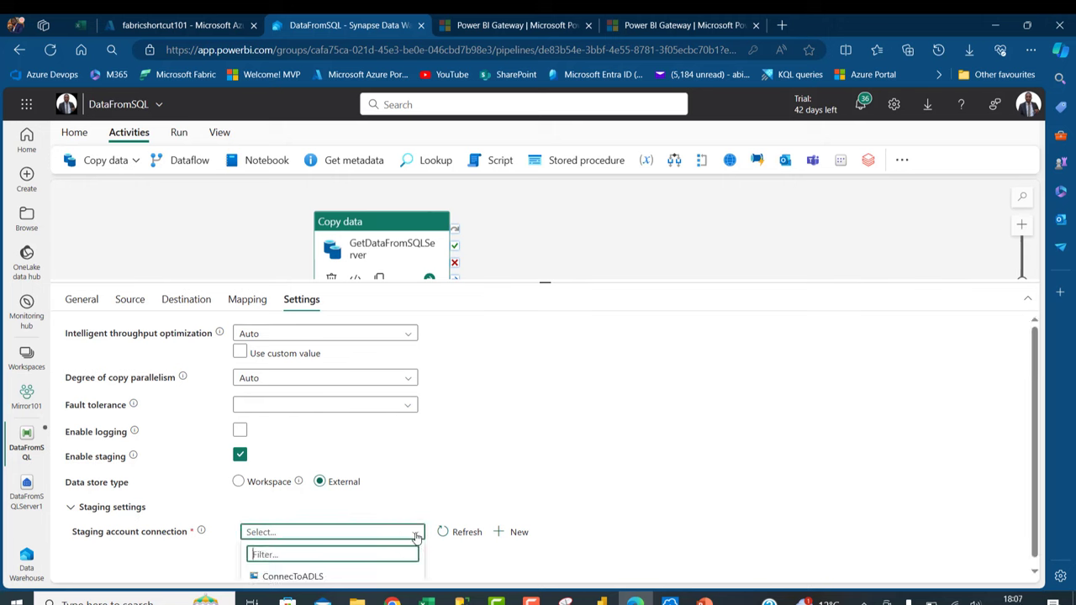
click(312, 579)
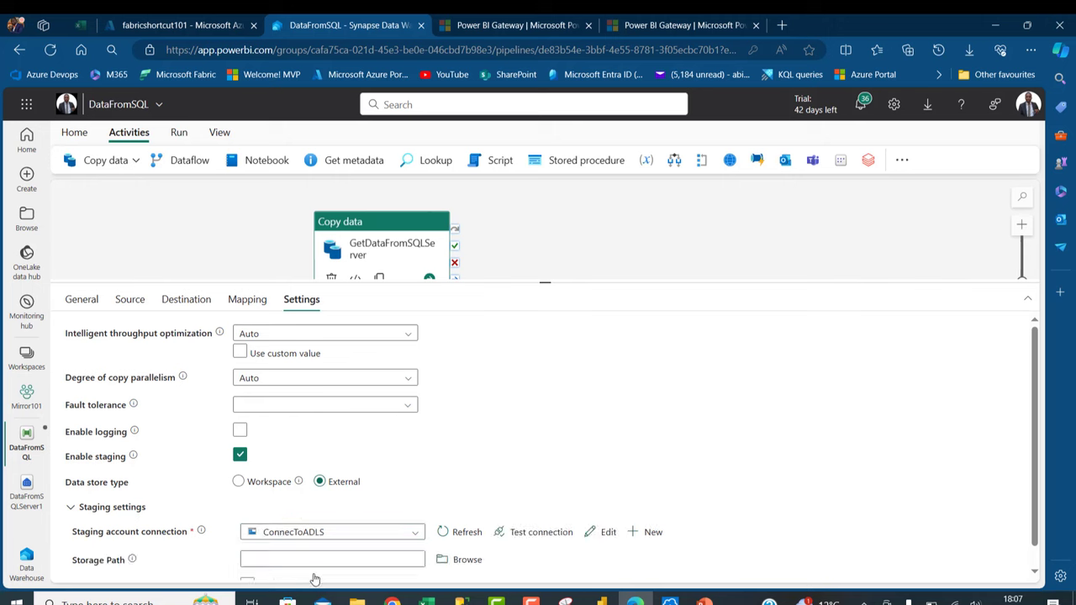
Switch to the Azure portal and examine the contents of fabriccontainer in the fabricshortcut101 storage account.
click(202, 18)
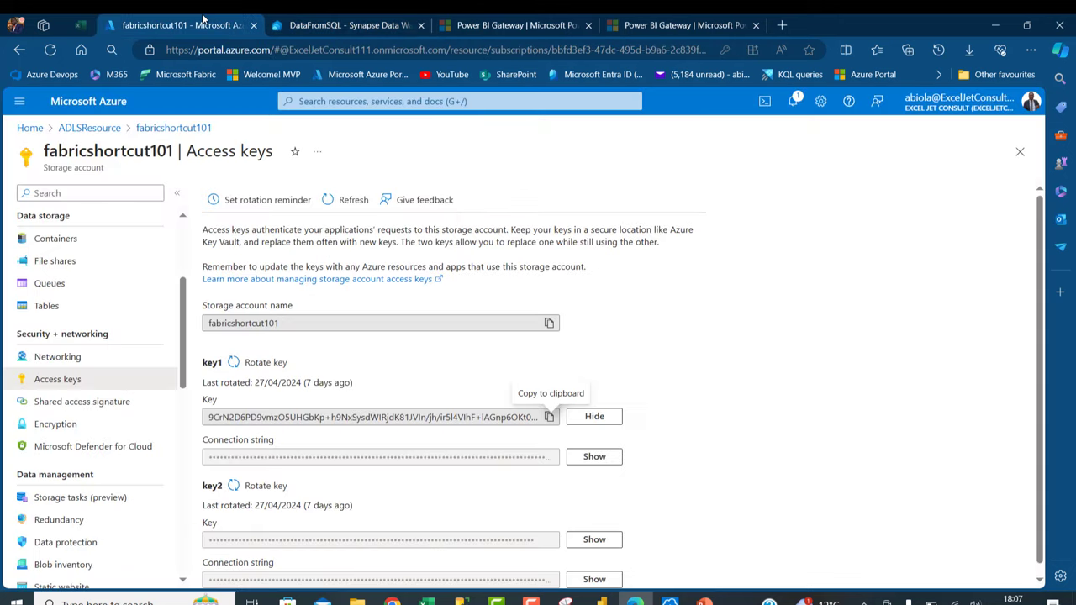
drag(181, 307, 200, 189)
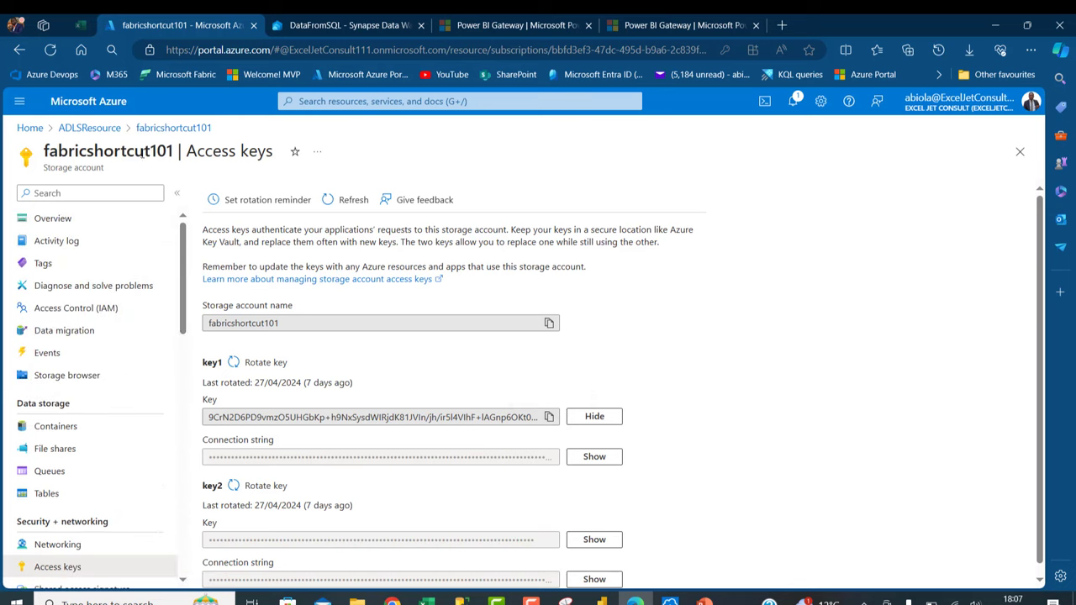
click(72, 425)
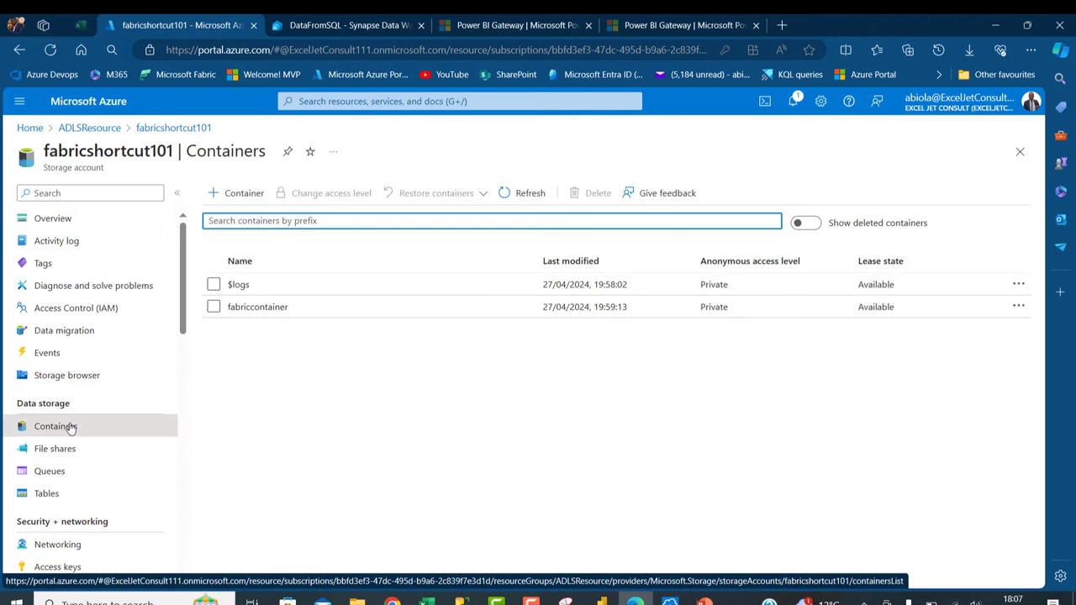
click(273, 309)
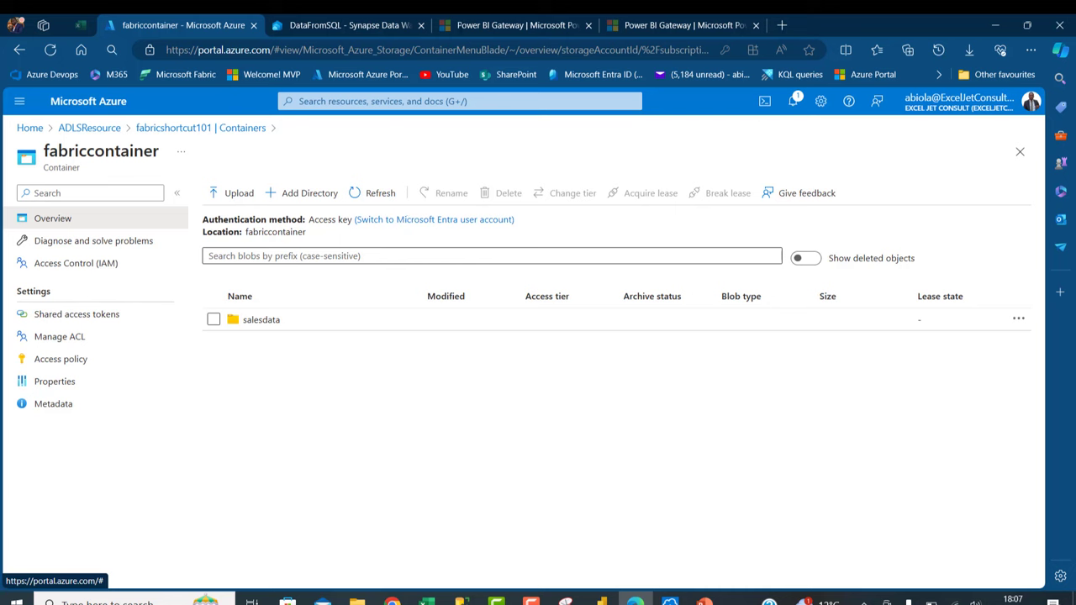
Return to the DataFromSQL pipeline in Fabric, test the staging connection, and choose fabriccontainer/salesdata as the storage path.
click(355, 22)
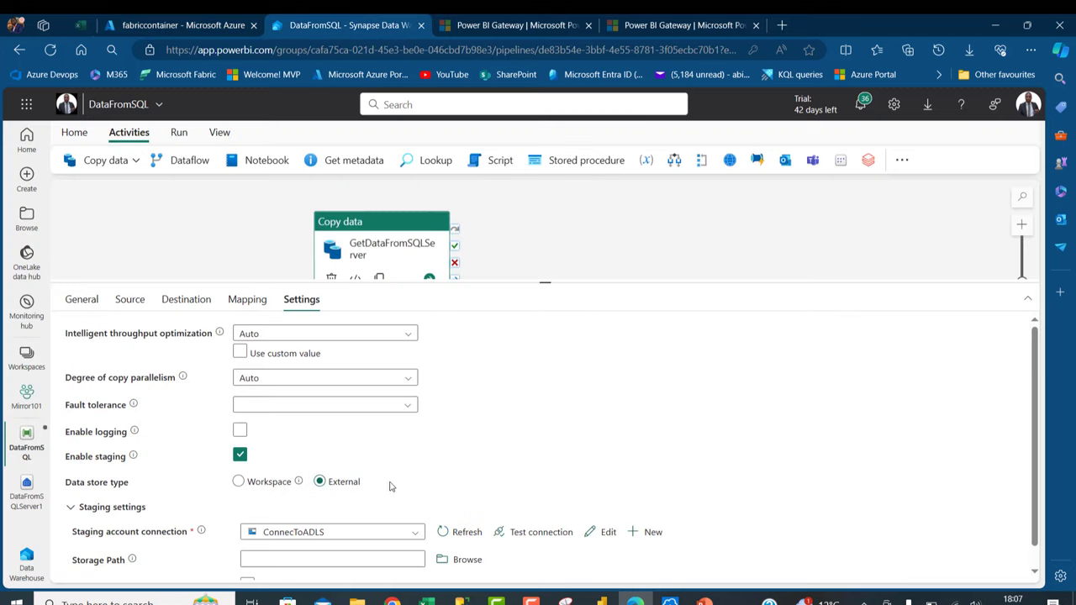
click(531, 538)
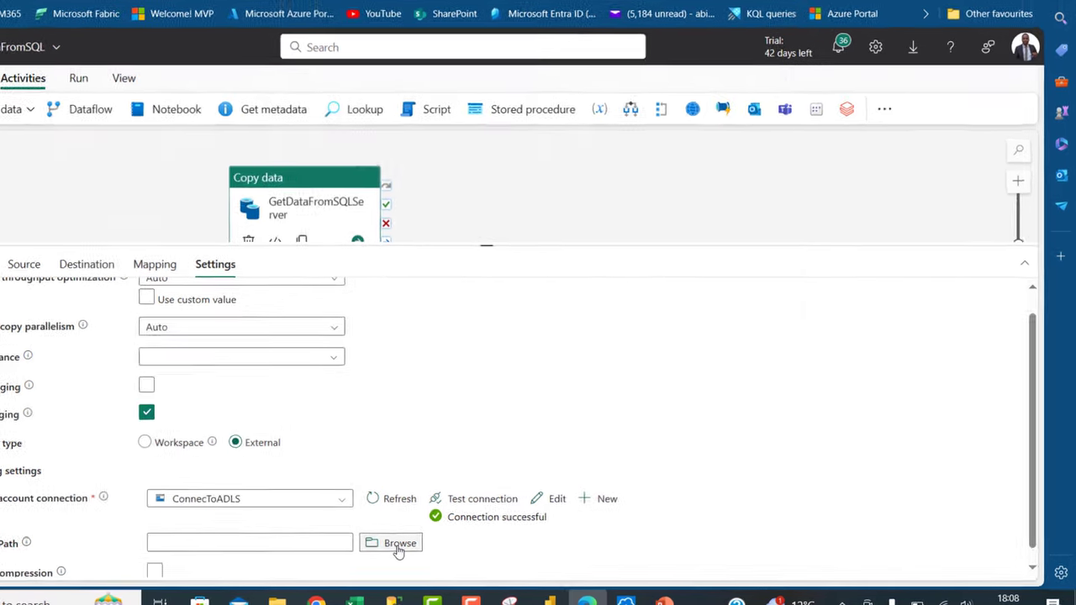
click(465, 550)
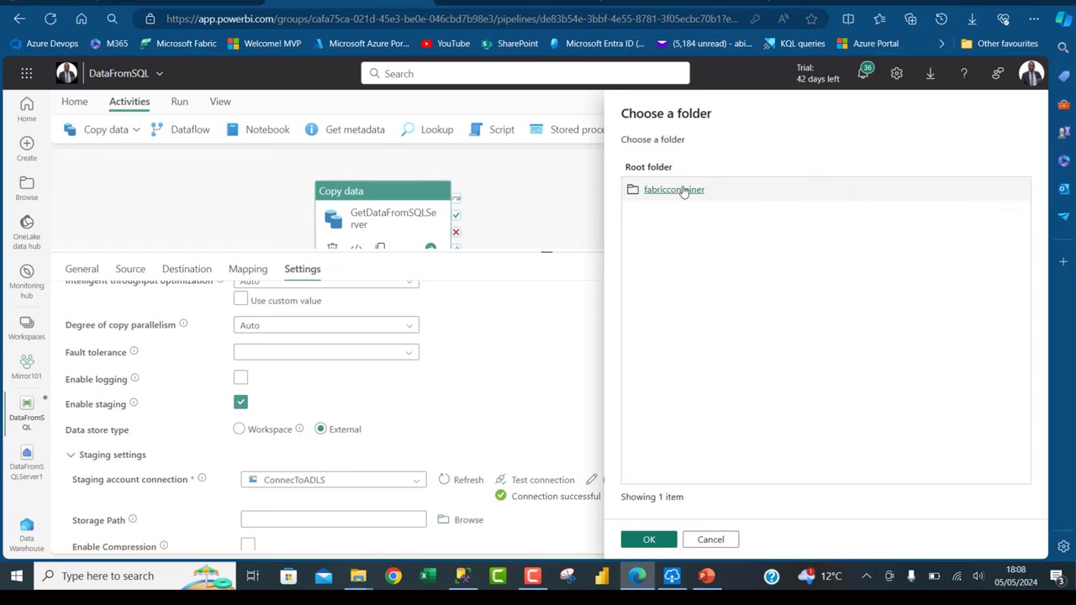
click(685, 188)
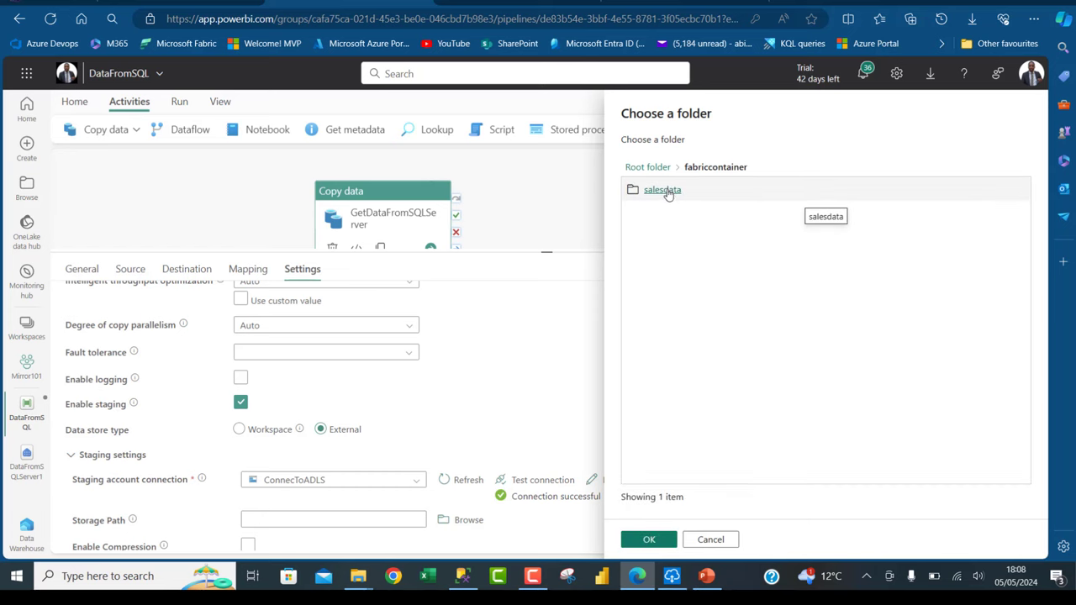
click(664, 190)
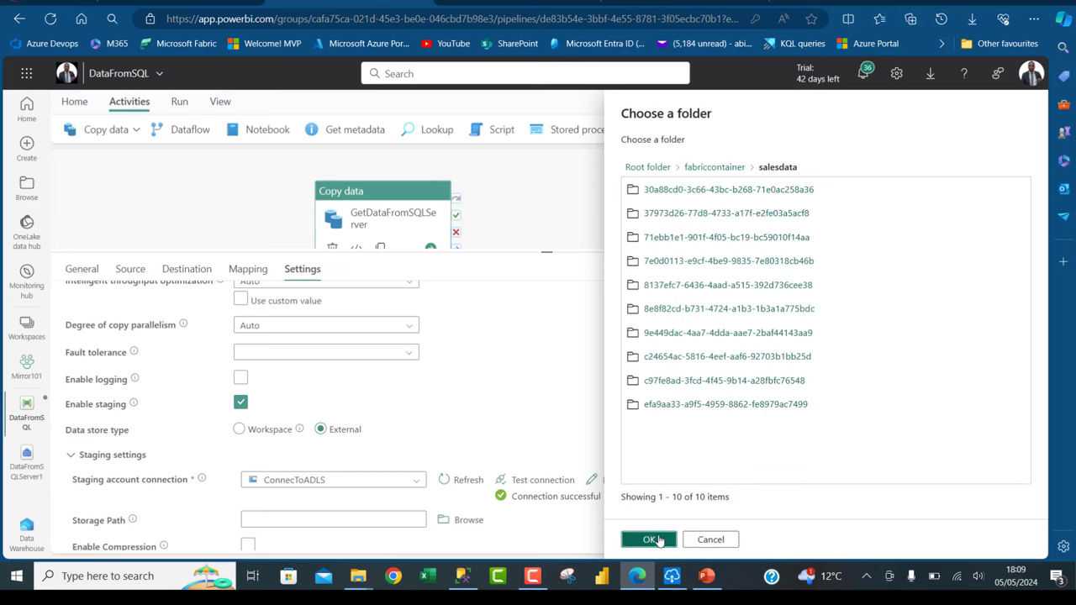
click(649, 539)
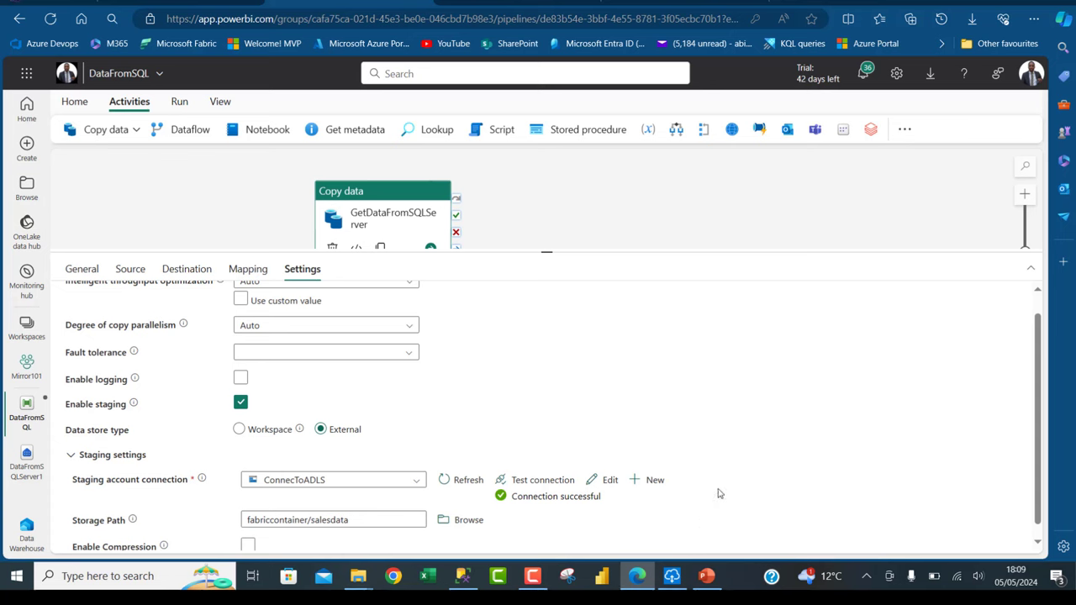
scroll(1040, 427, down, 2)
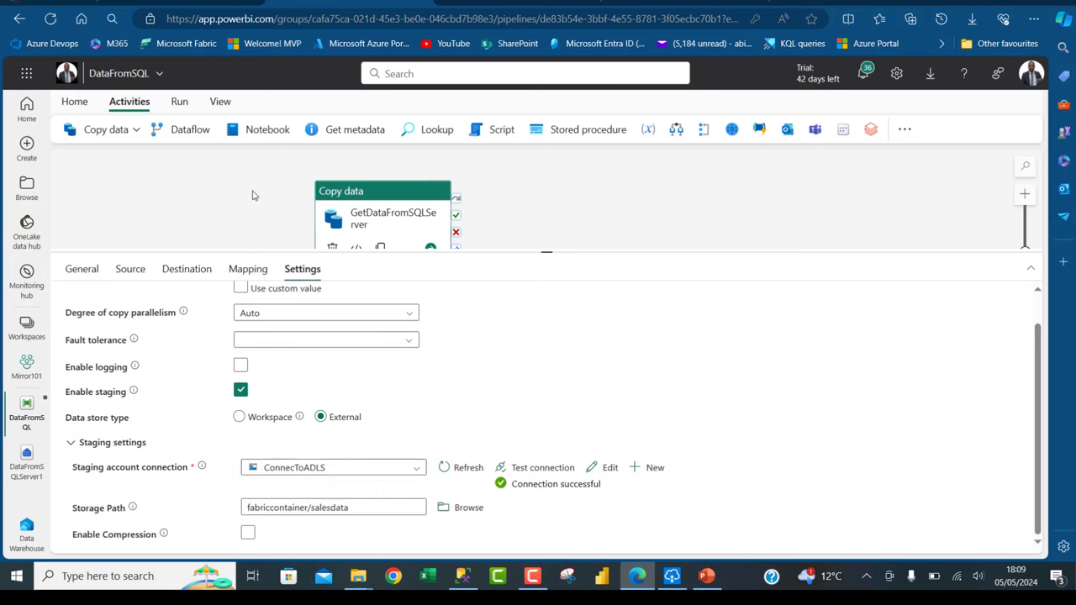
Turn on the pipeline's scheduled run and set it to repeat by the minute, every 5 minutes.
click(87, 103)
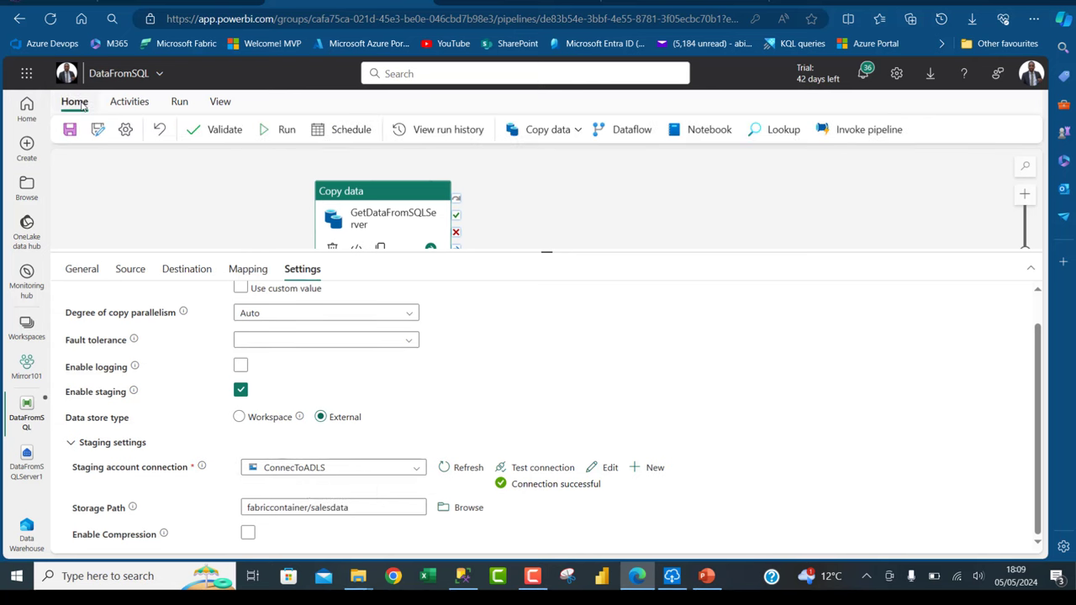
click(350, 130)
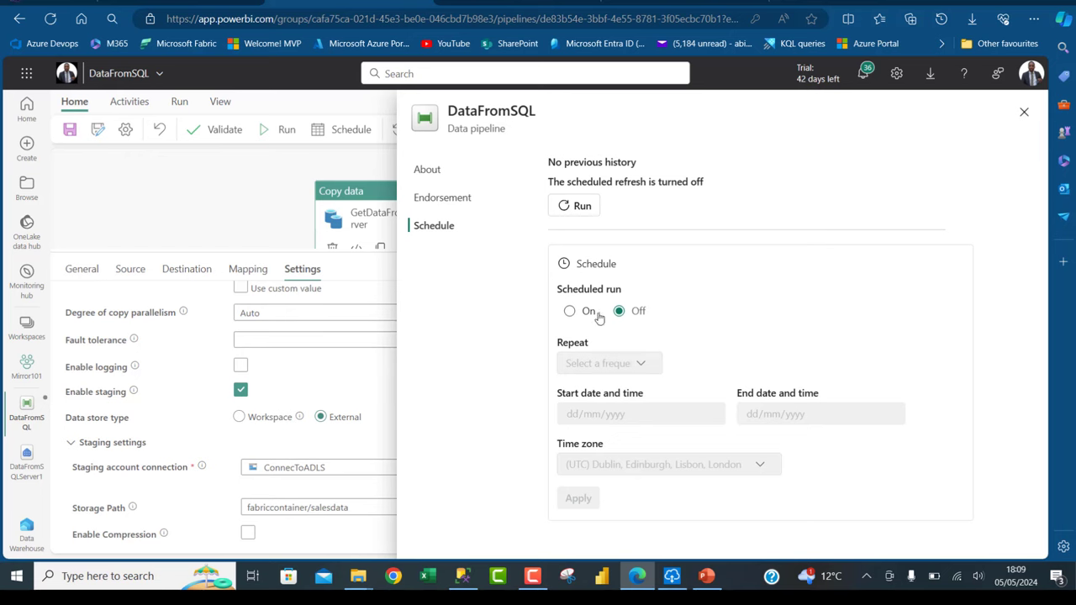
click(573, 312)
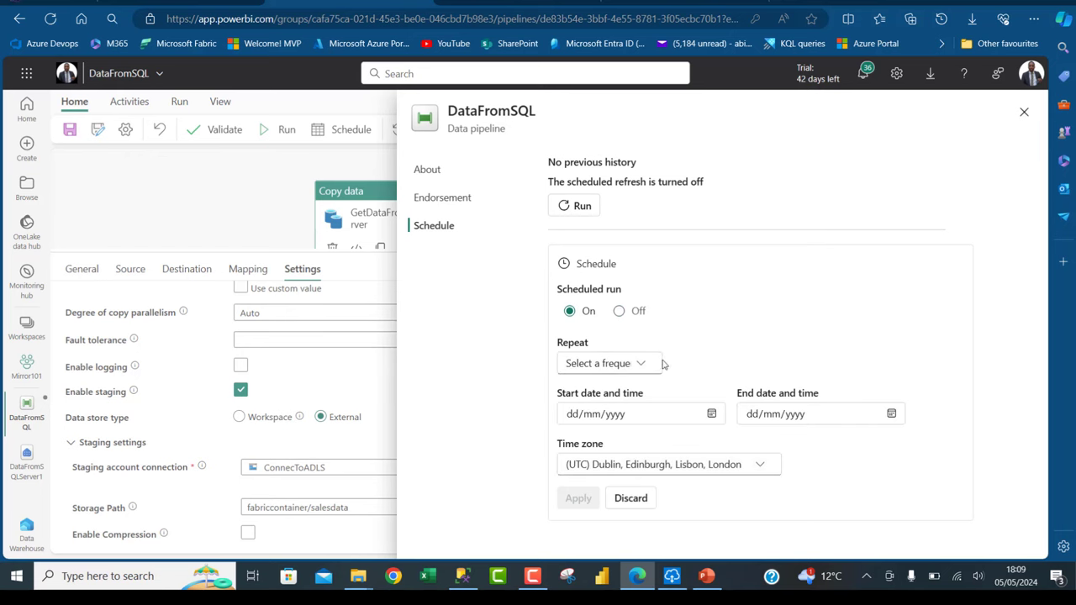
click(635, 363)
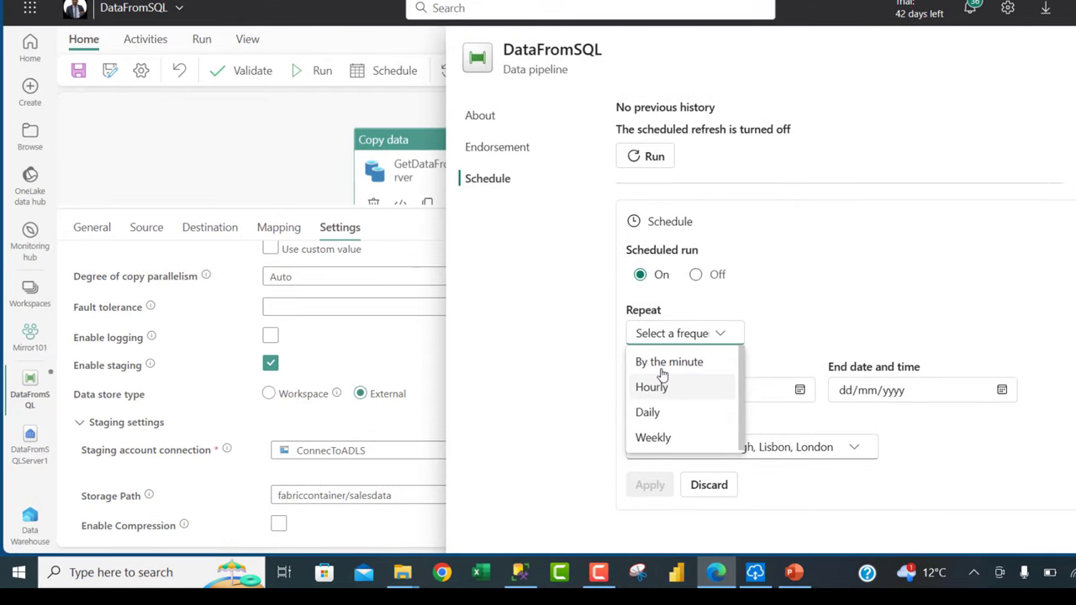
click(665, 364)
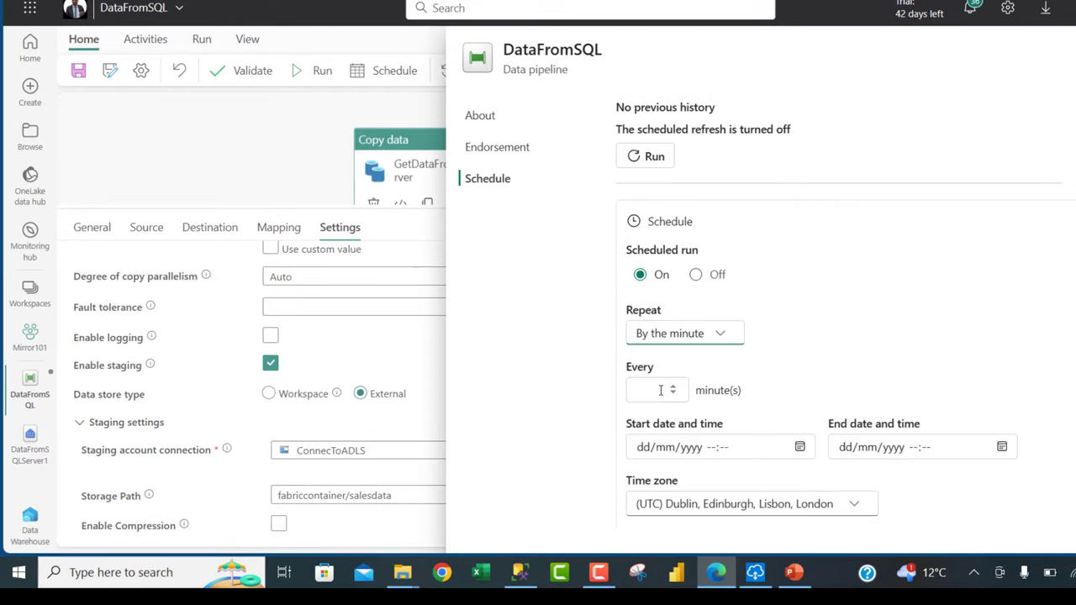
click(661, 391)
text(5)
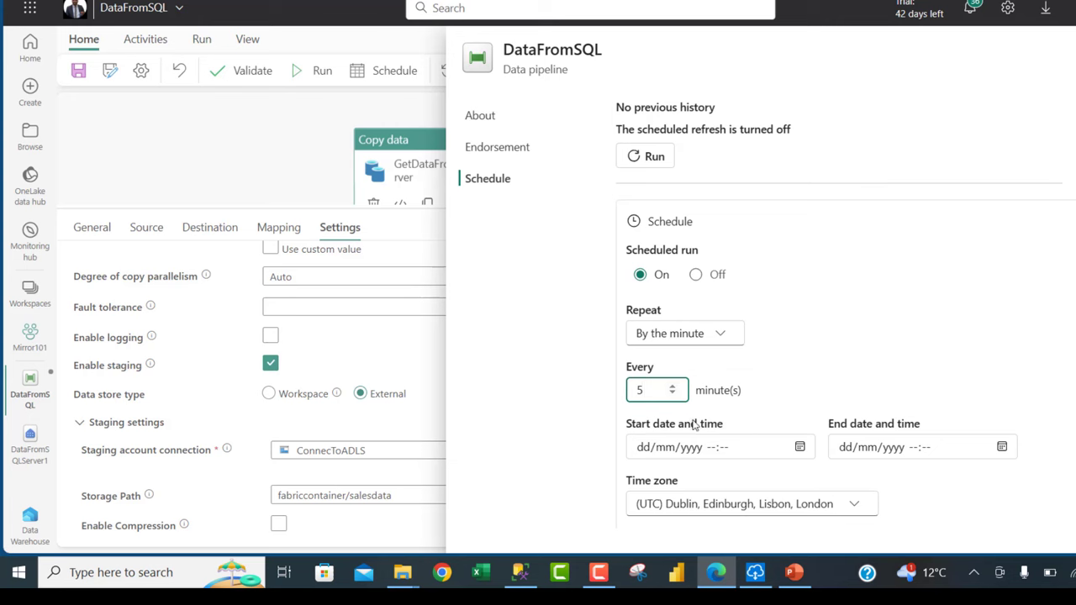
Set the schedule to start 05/05/2024 18:09 and end 06/05/2024 18:10, apply it, and close the schedule settings.
click(800, 448)
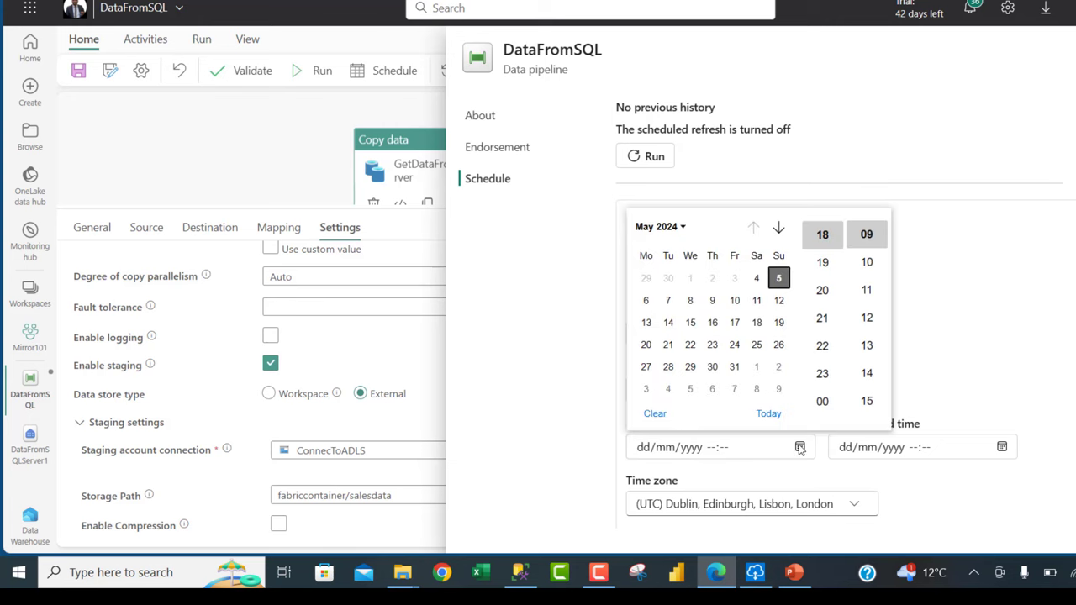
click(874, 239)
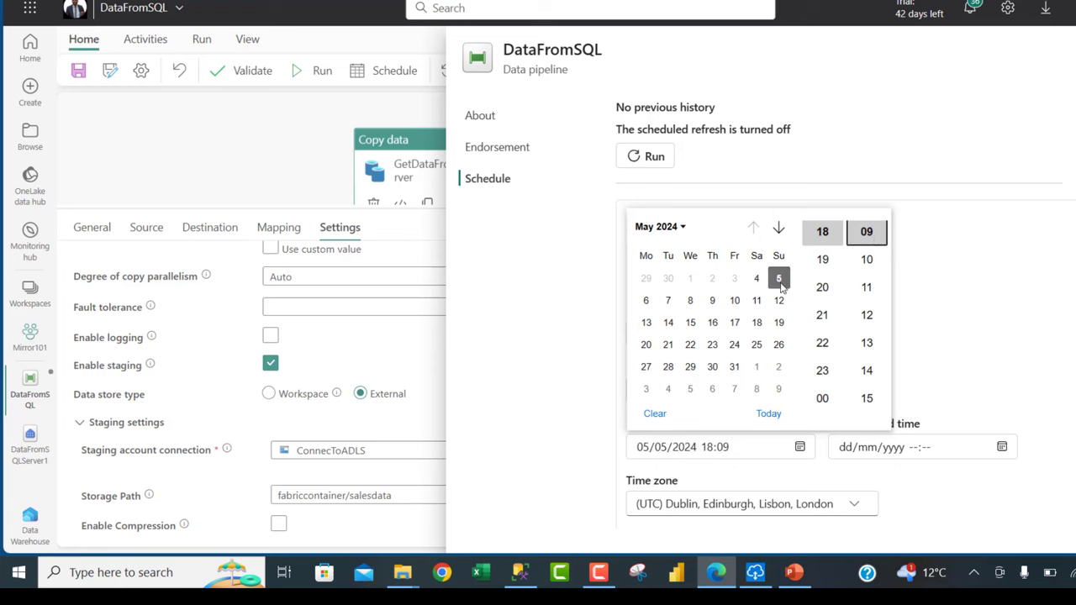
click(954, 276)
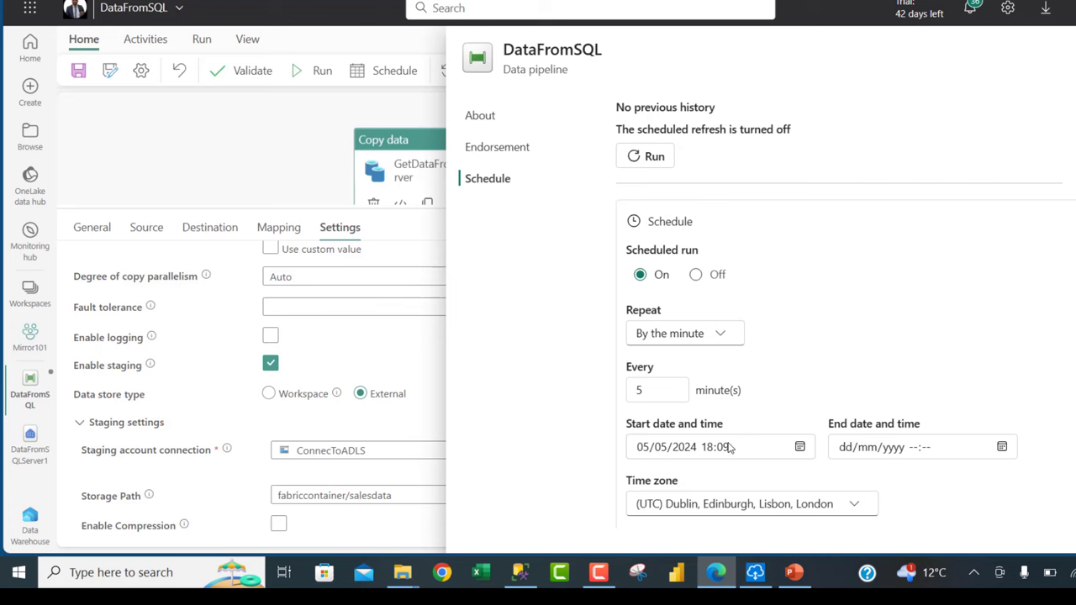
click(1003, 448)
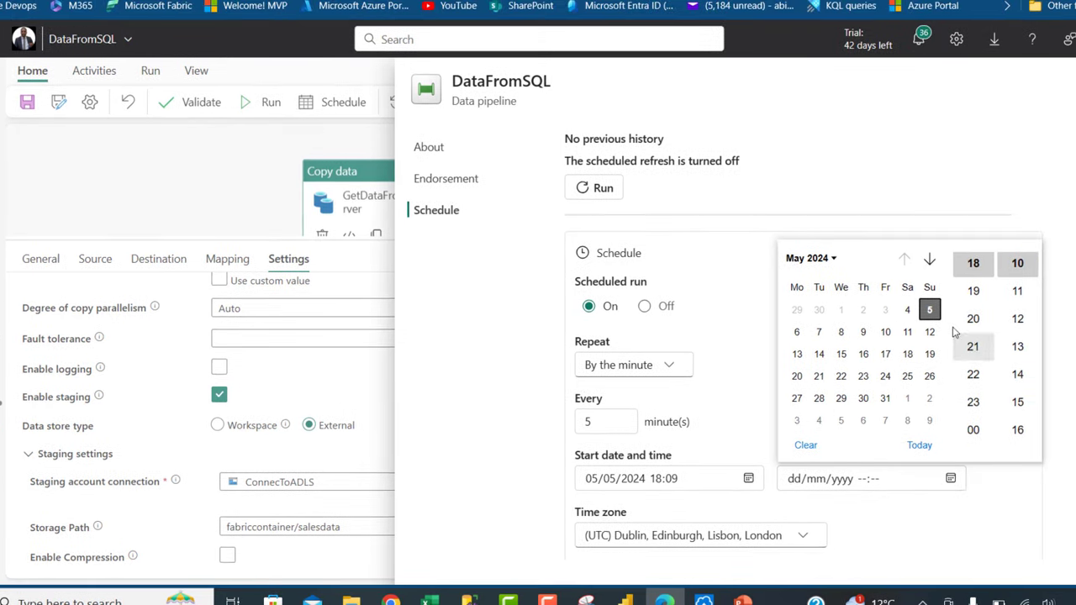
click(801, 335)
click(1021, 265)
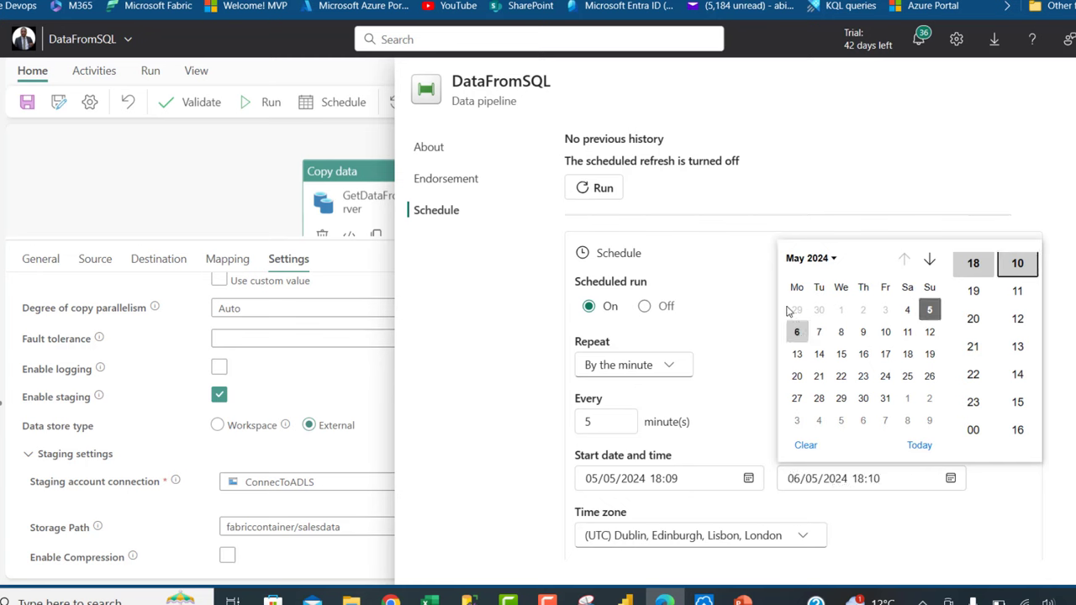
click(740, 303)
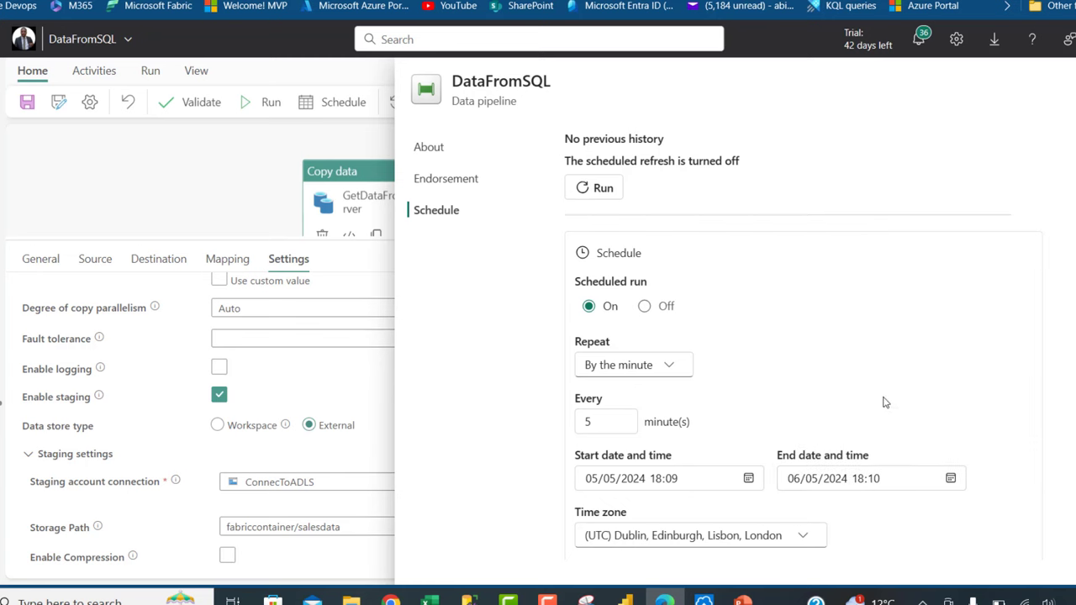
scroll(804, 347, down, 2)
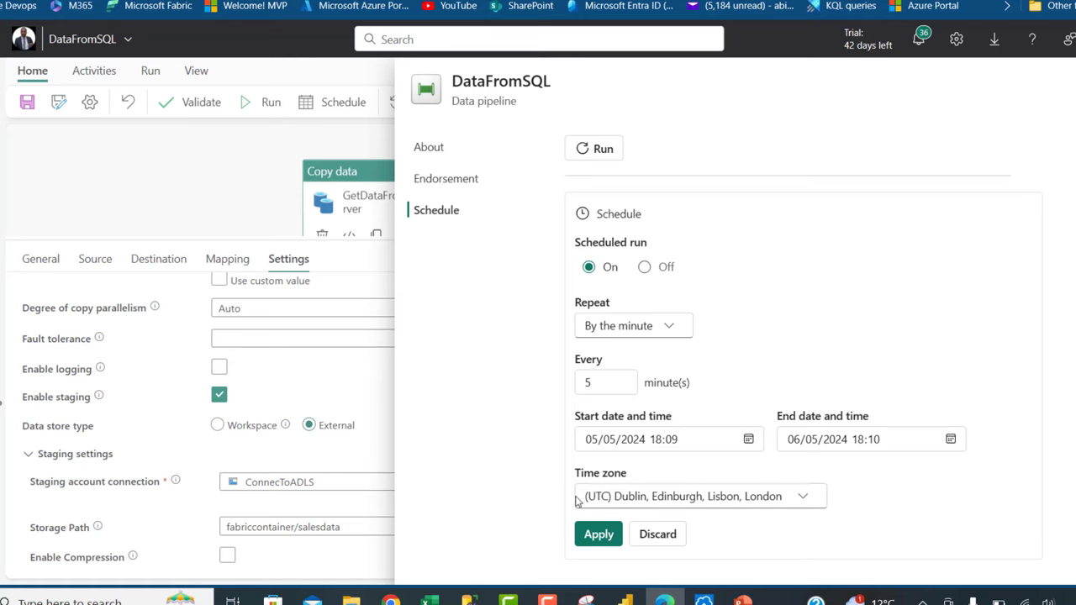
click(599, 536)
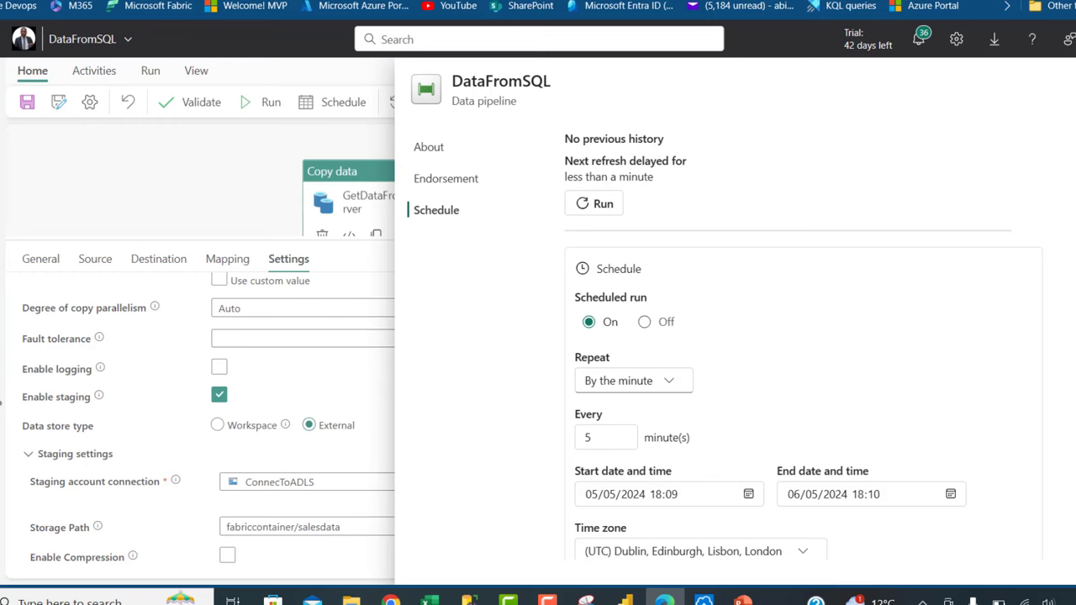
key(Escape)
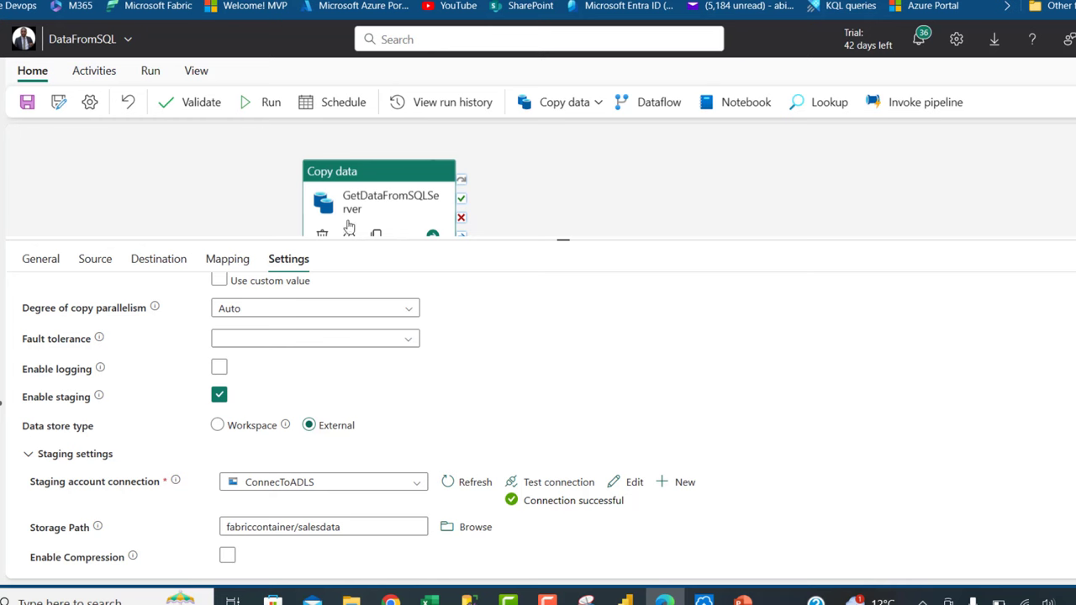
Validate the DataFromSQL pipeline and close the validation output.
click(197, 108)
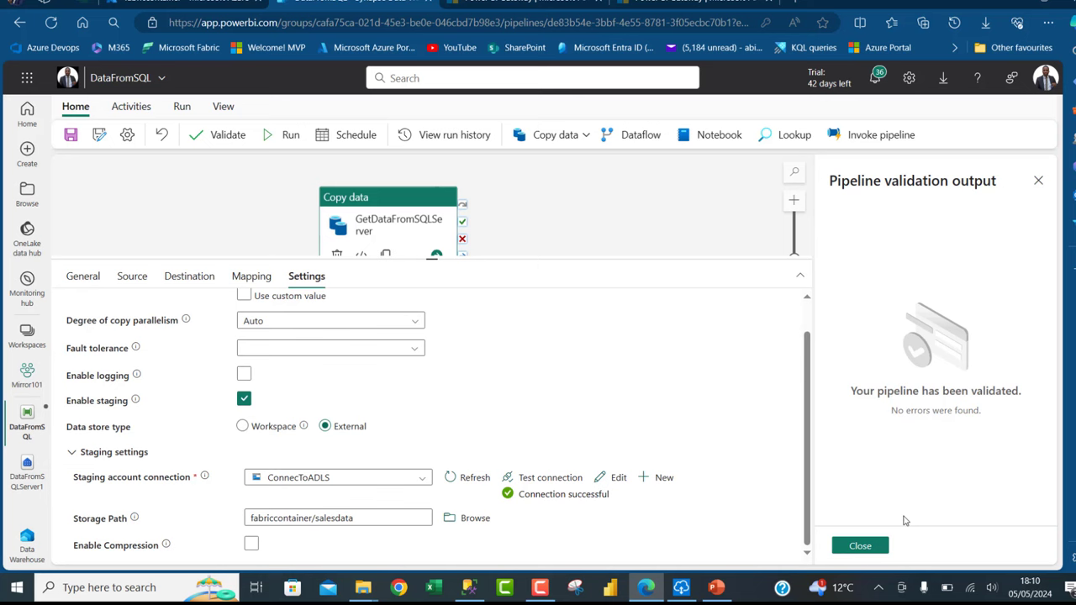
click(860, 545)
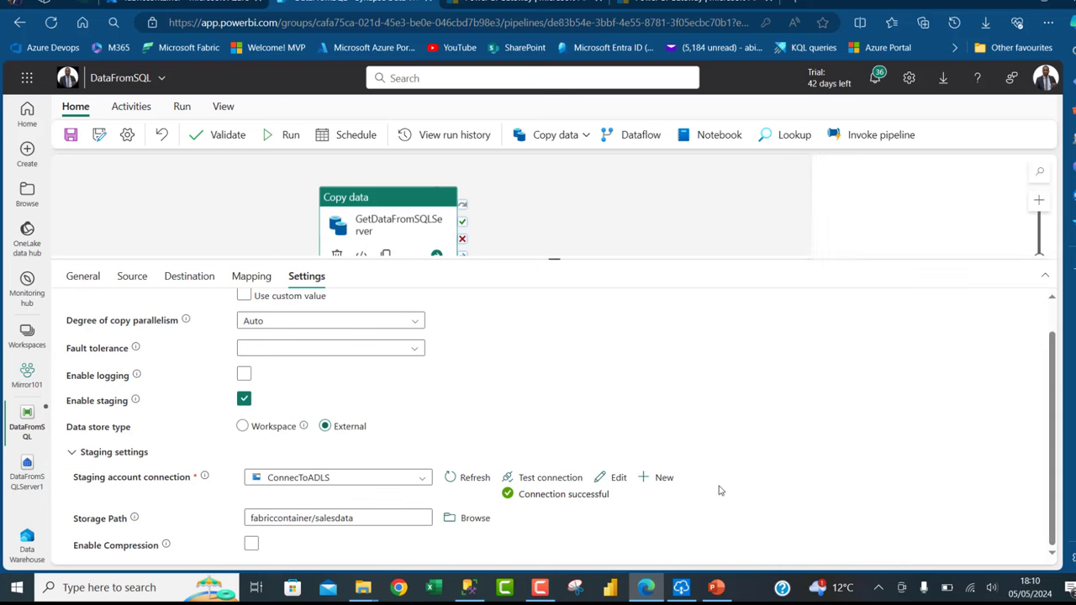
Save and run the DataFromSQL pipeline, and review the copy data details of the GetDataFromSQLServer activity run.
click(293, 137)
click(514, 372)
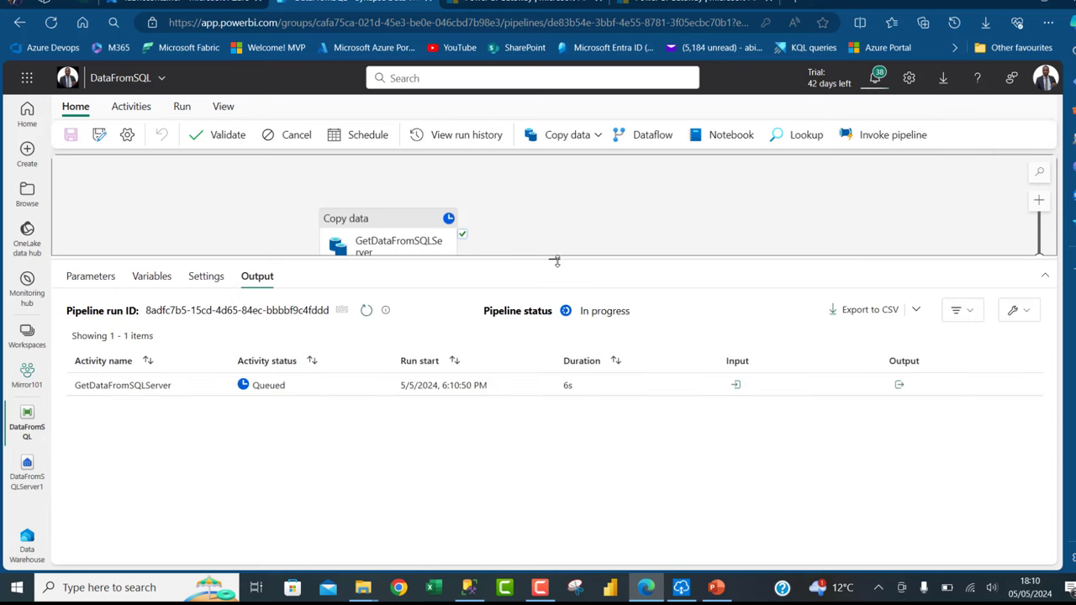
drag(556, 261, 567, 334)
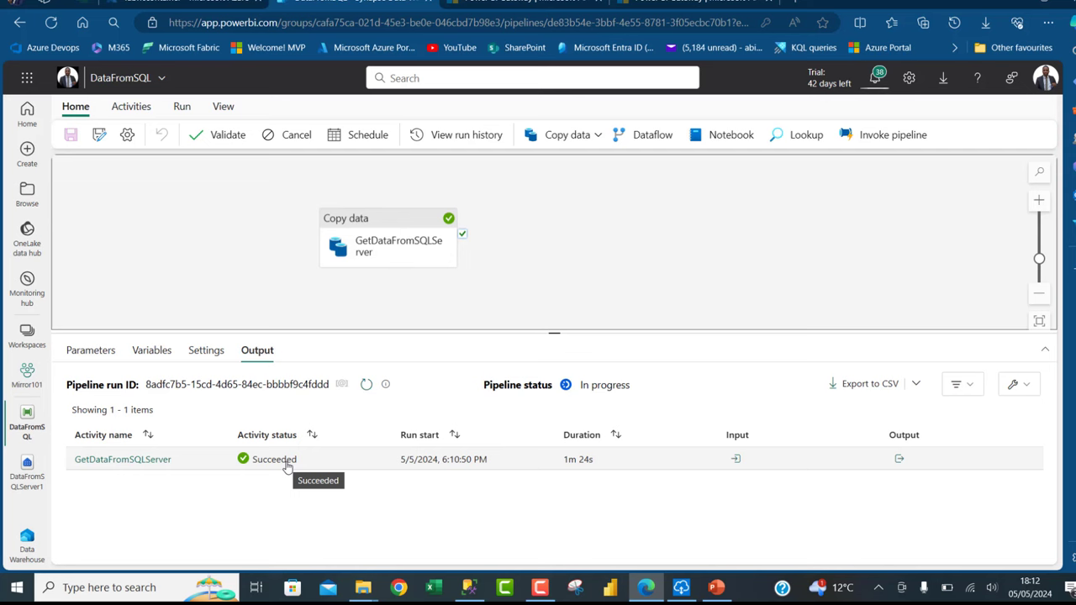
click(112, 461)
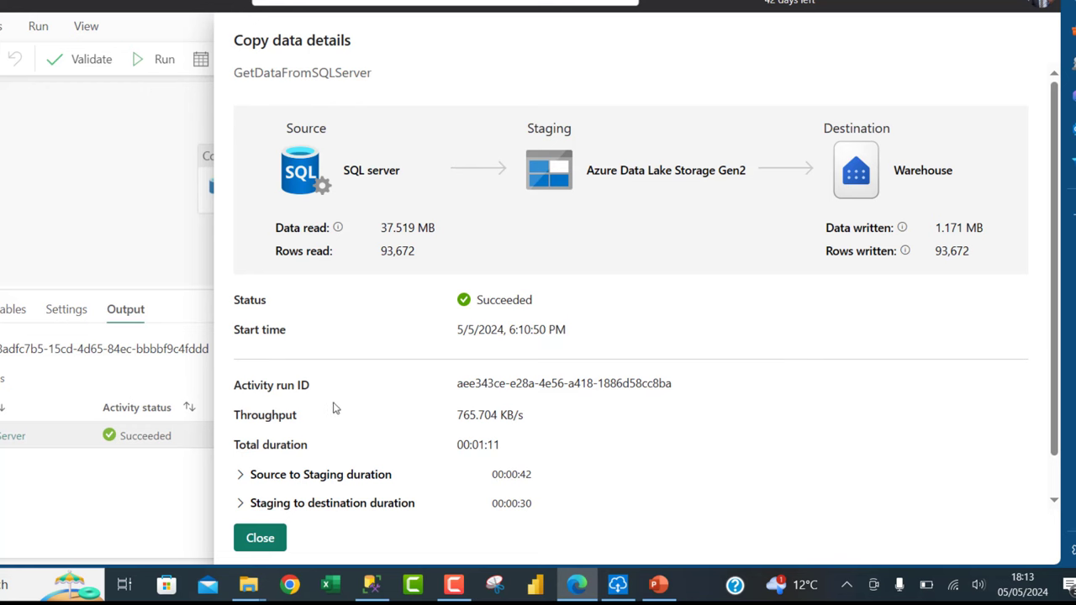
click(260, 538)
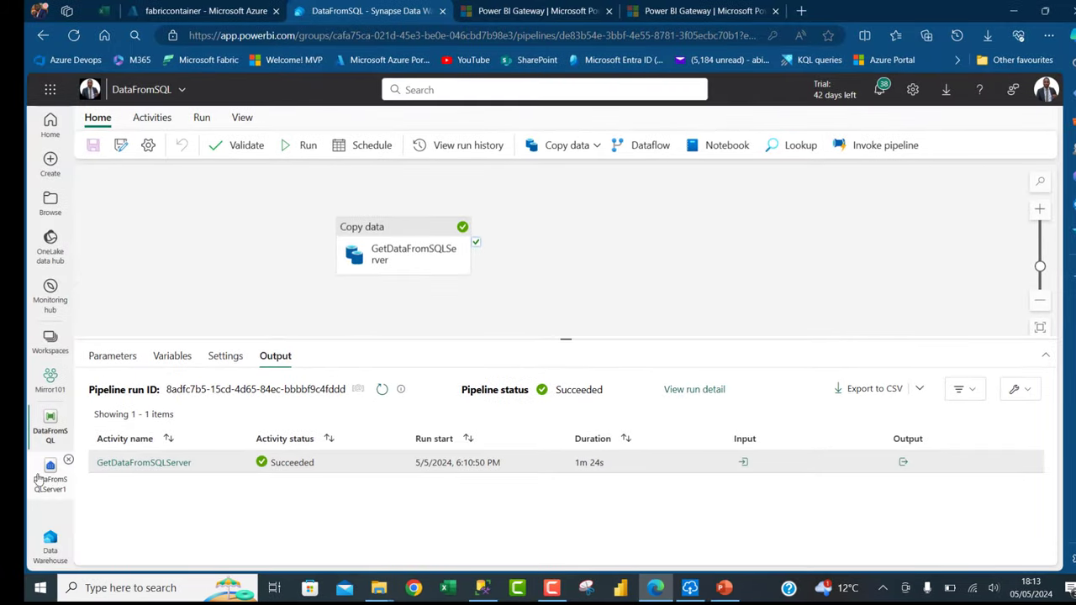
Open the DataFromSQLServer1 warehouse and preview the data in the dbo Sales table.
click(39, 479)
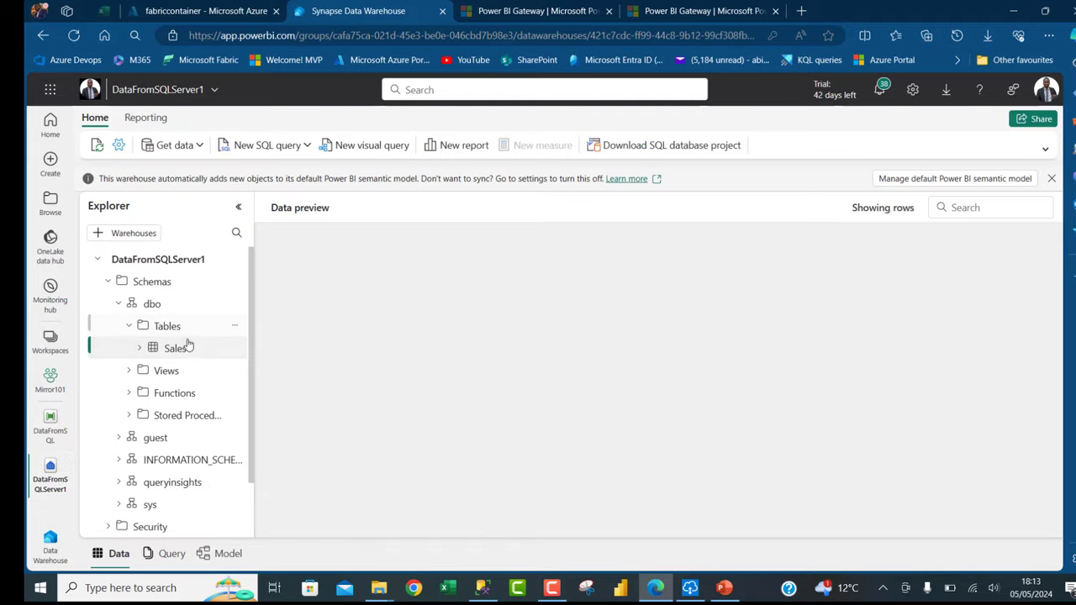
click(185, 348)
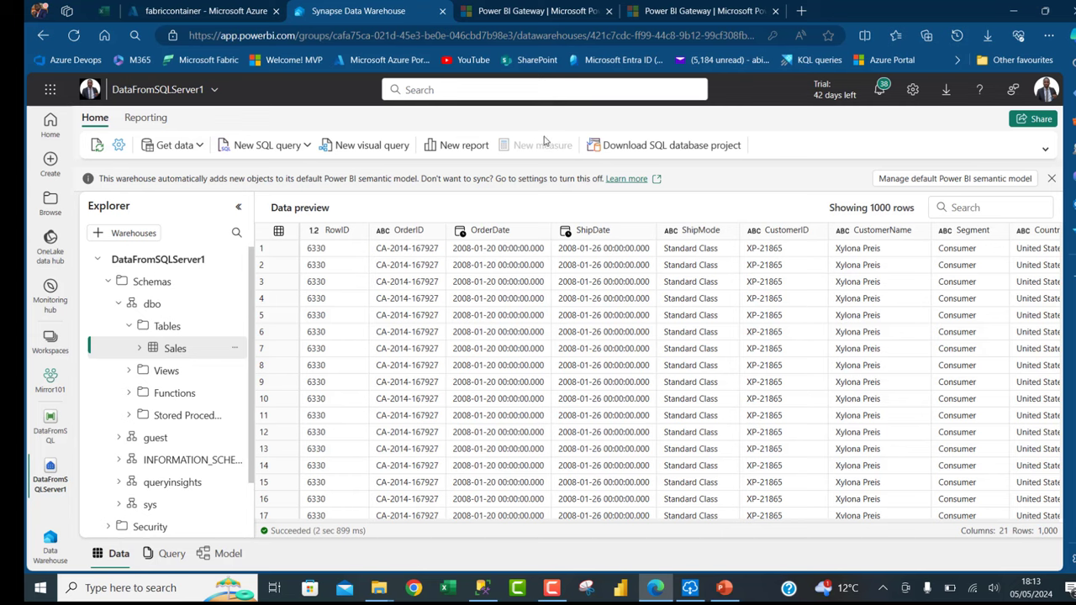
Create a new report with all available warehouse data and expand the Sales table to show its fields.
click(464, 146)
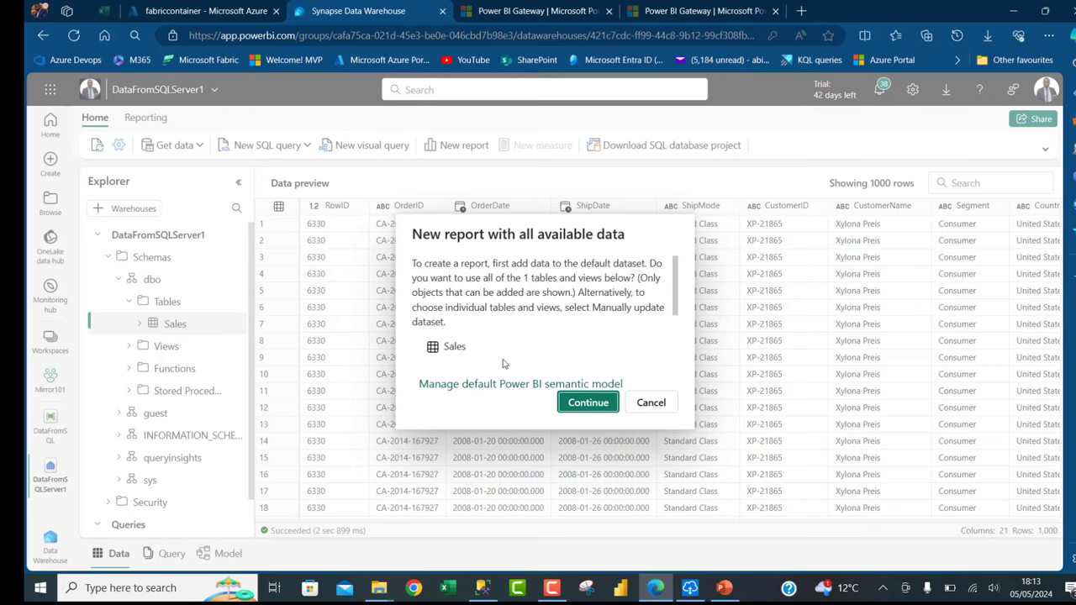
click(589, 404)
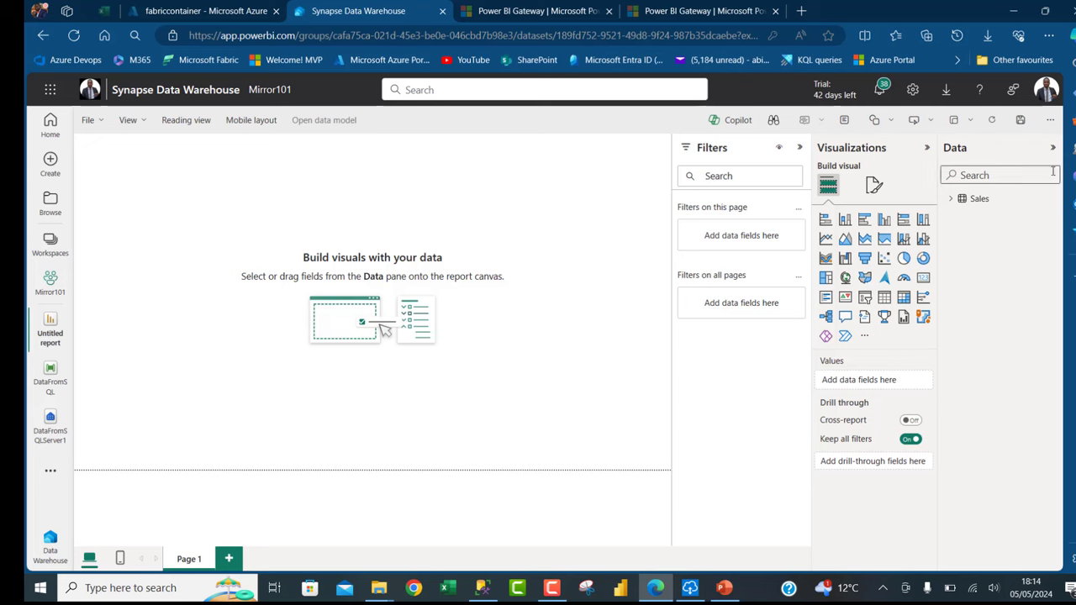
click(952, 200)
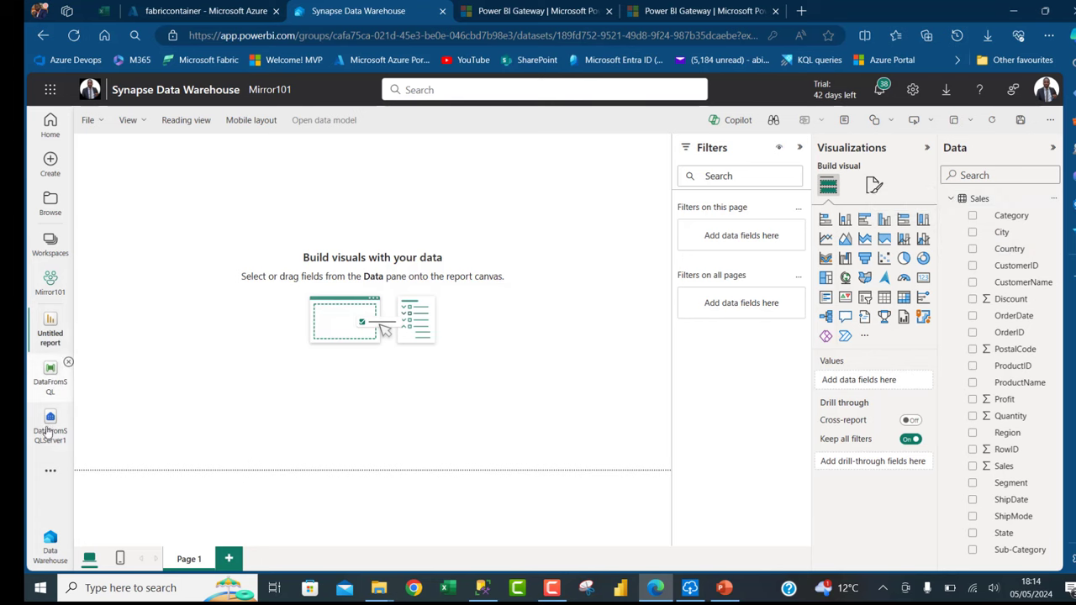
Return to the DataFromSQLServer1 warehouse and create the measure Total Sales = SUMX(Sales,Sales[Sales]).
click(50, 433)
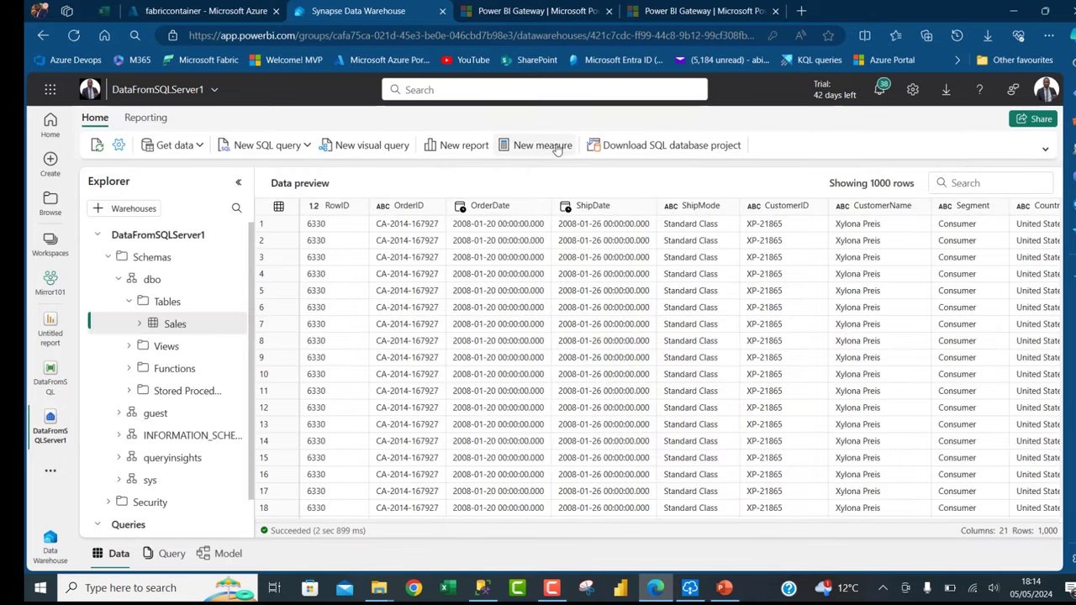
click(553, 146)
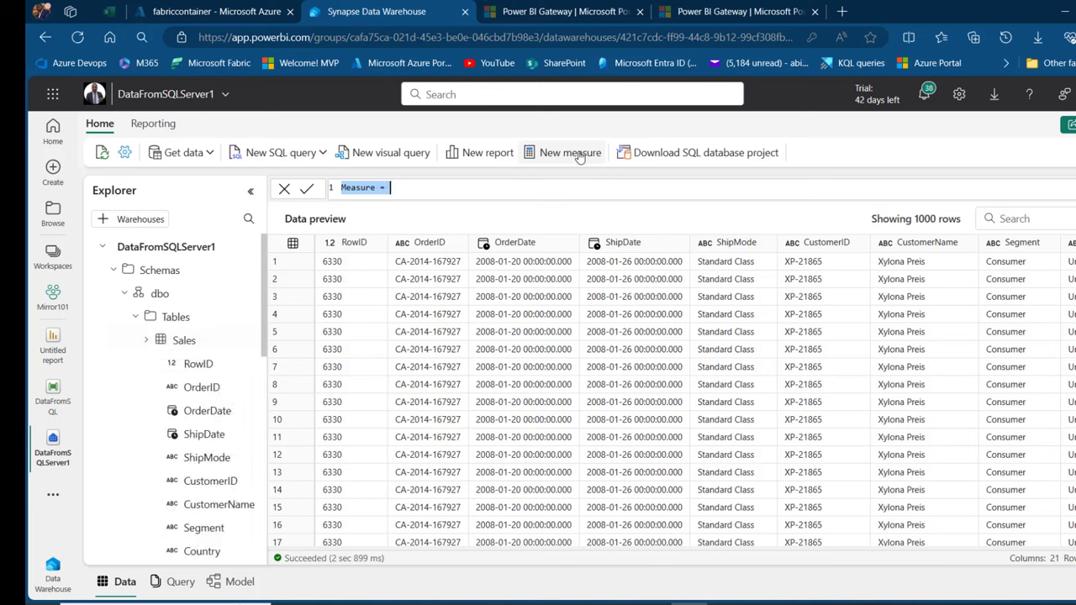
text(Total Sal)
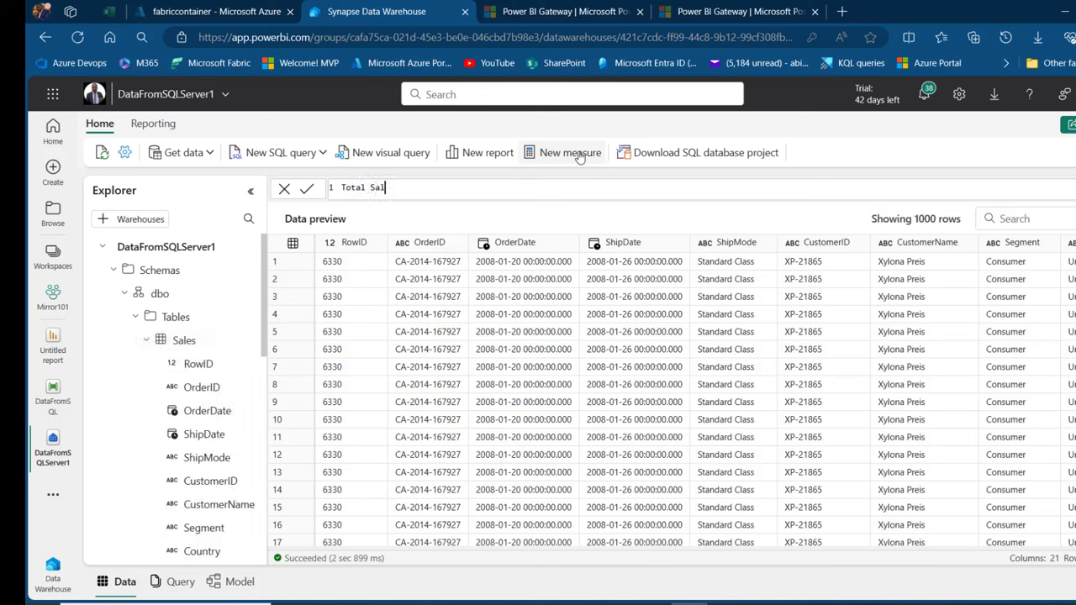
text(es = SUMX()
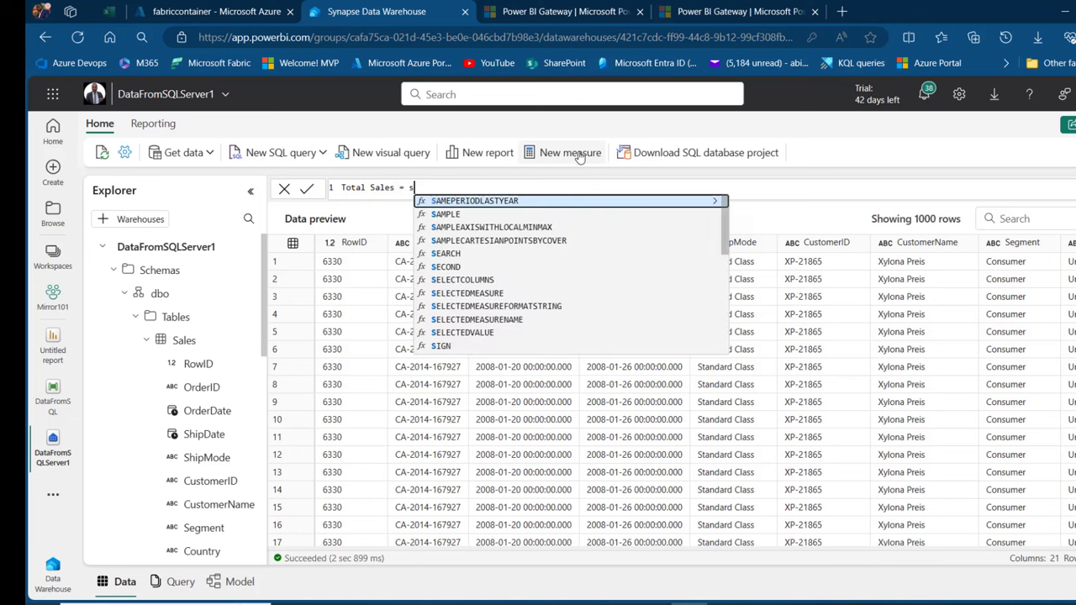
text(Sales)
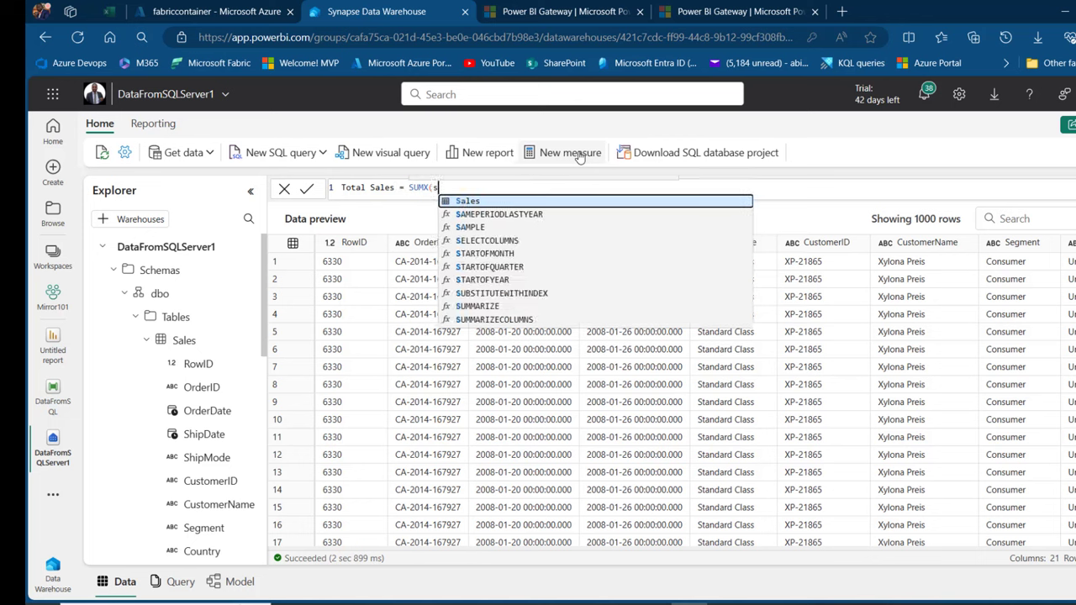
text(,sale)
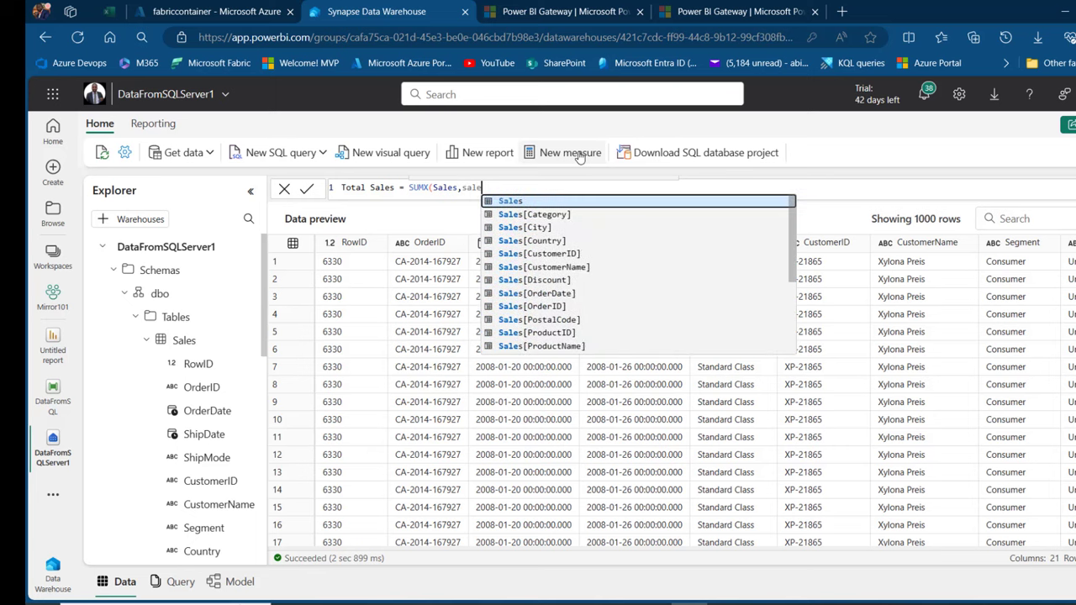
key(Down)
key(Down)
key(Down)
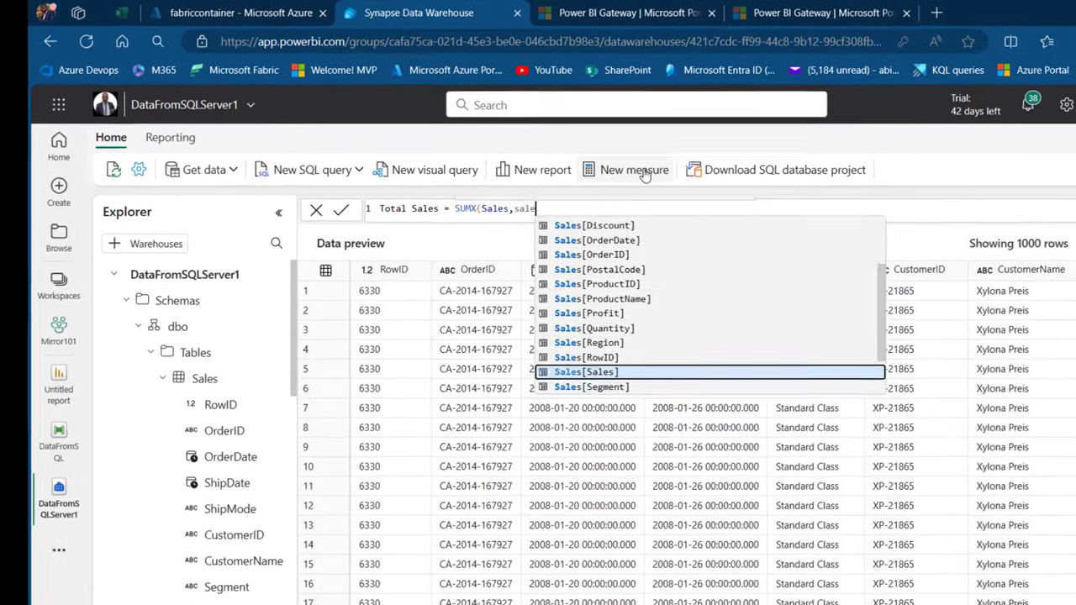
key(Tab)
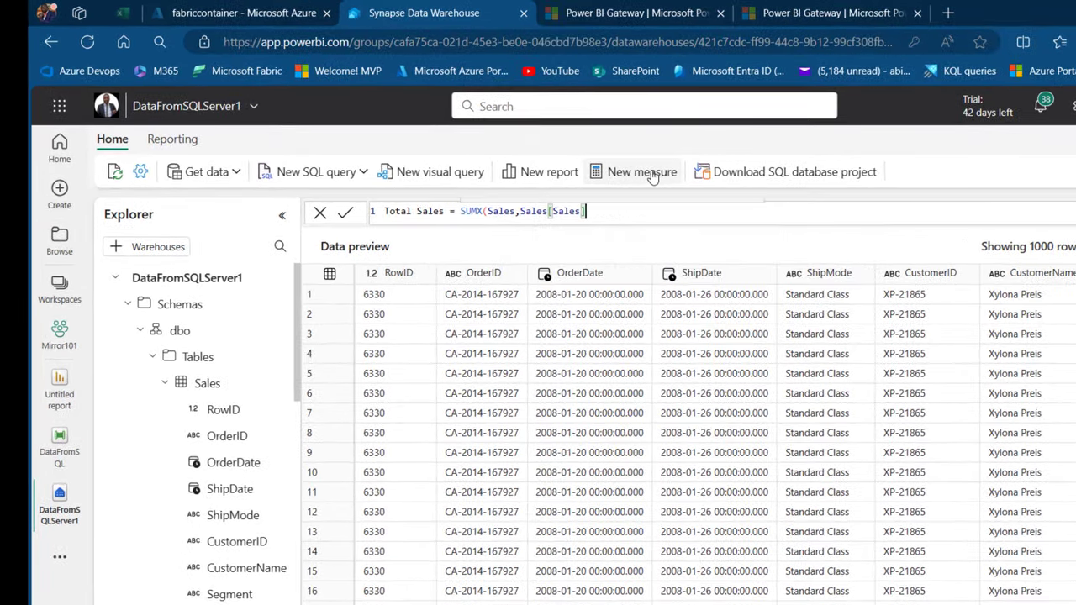
text())
key(Return)
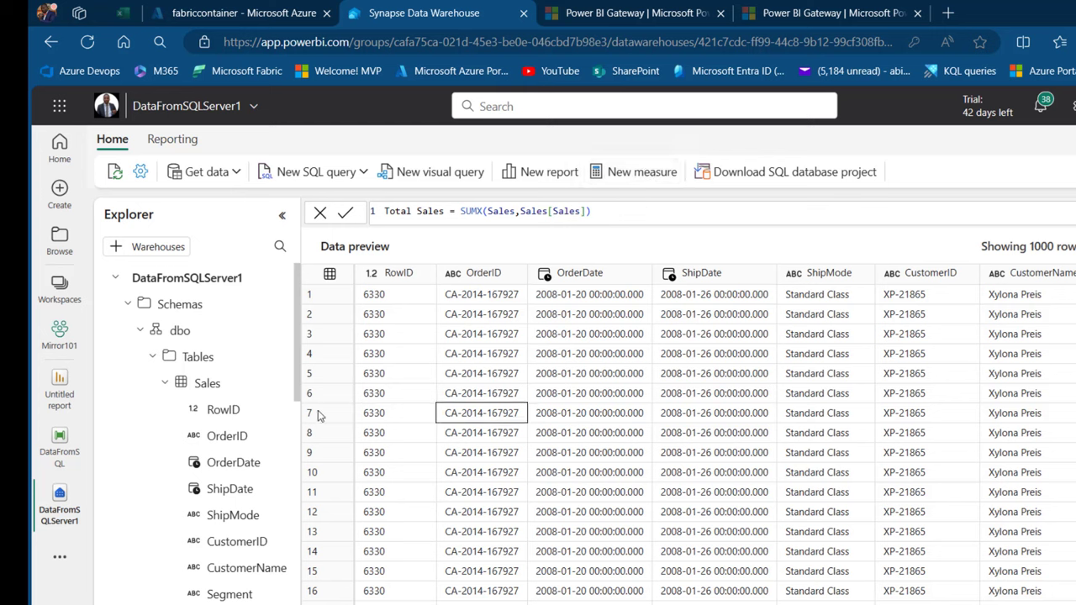
Create a second measure on the Sales table, Total Transaction = COUNTROWS(Sales).
click(648, 178)
text(T)
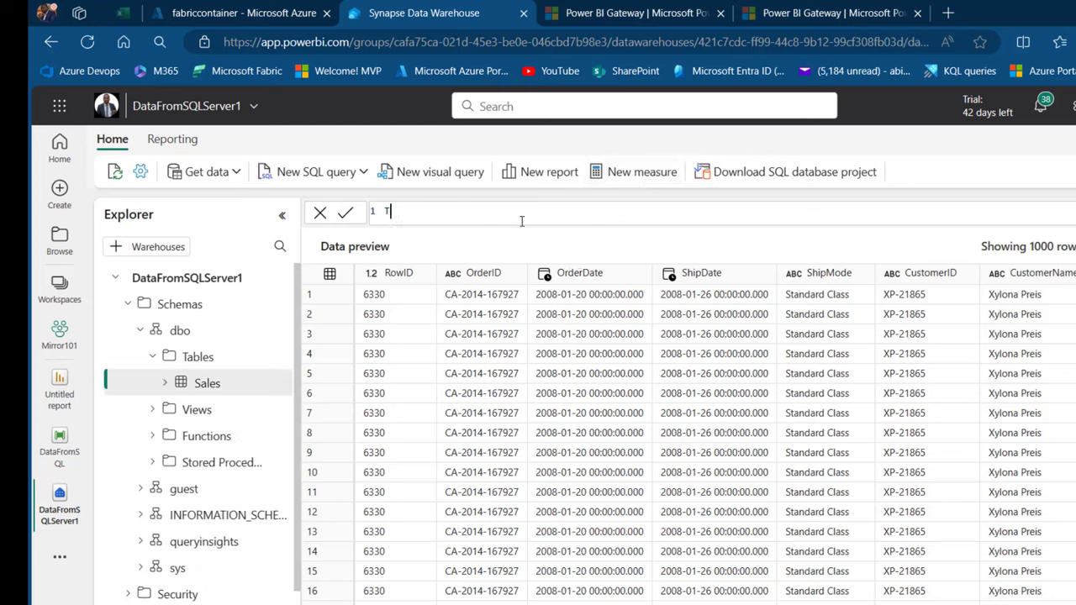
text(otal)
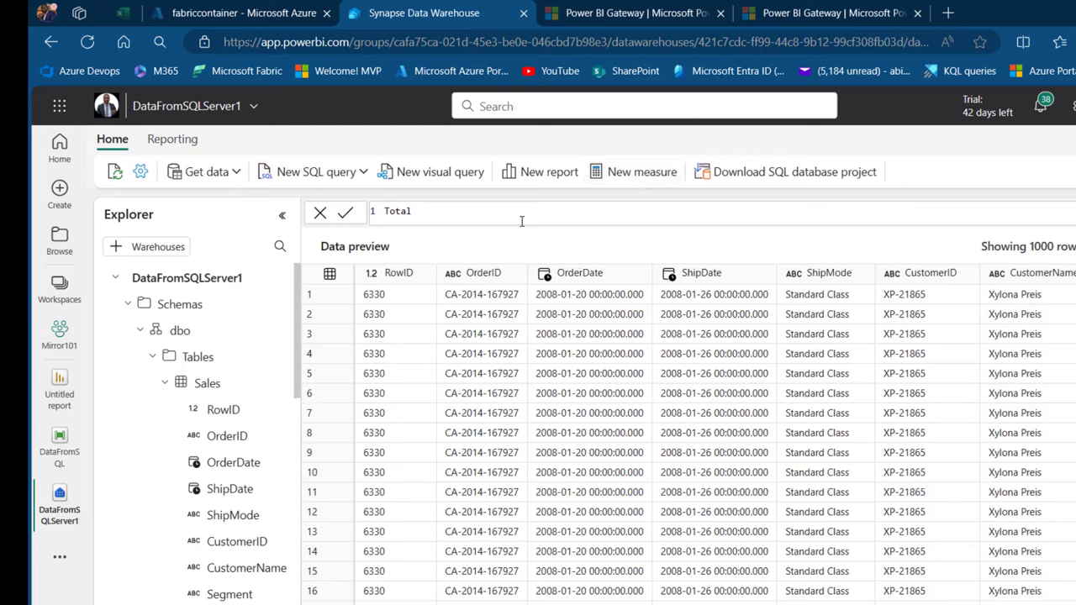
text( Transaction = co)
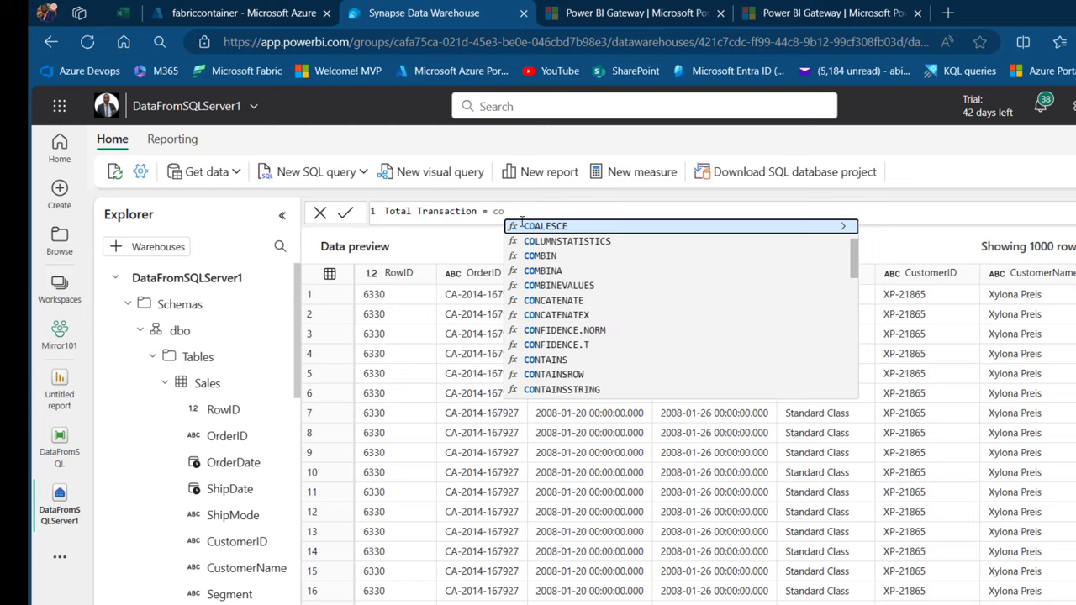
text(unt)
key(Down)
key(Down)
key(Down)
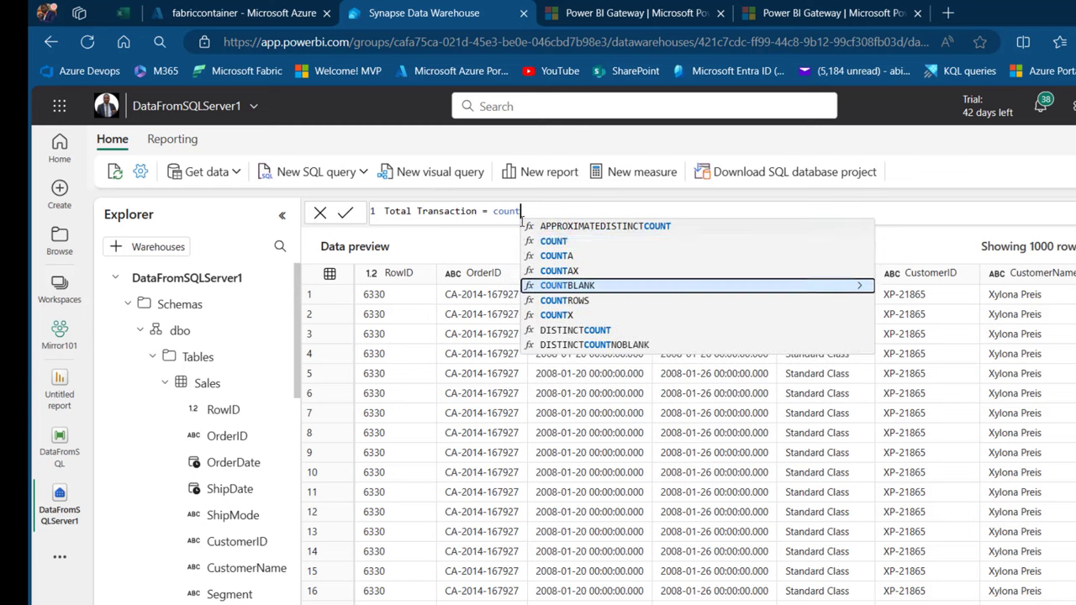
key(Down)
key(Tab)
text(Sales)
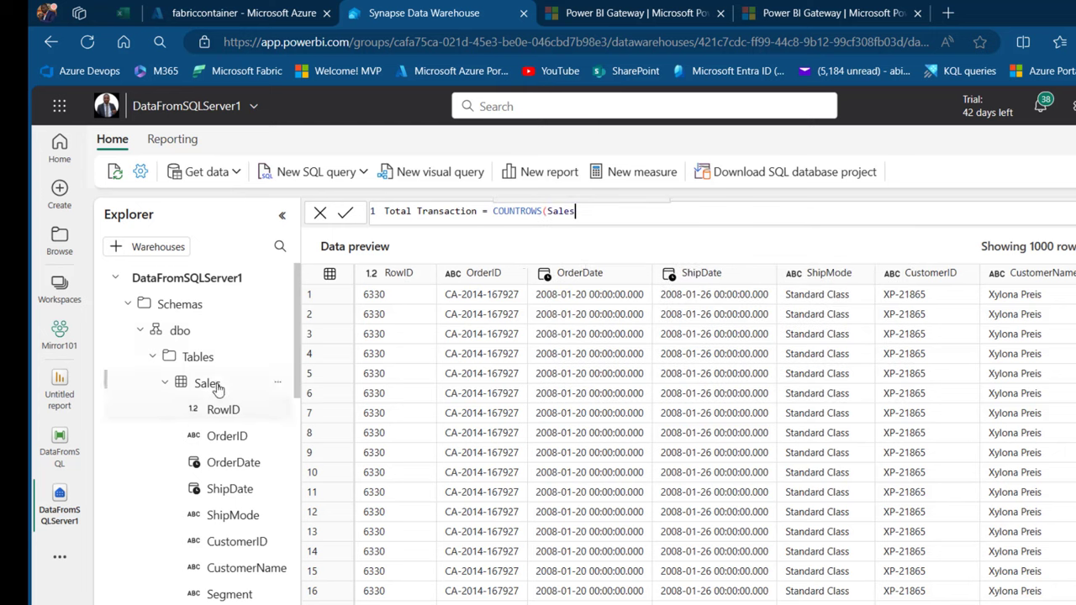
text())
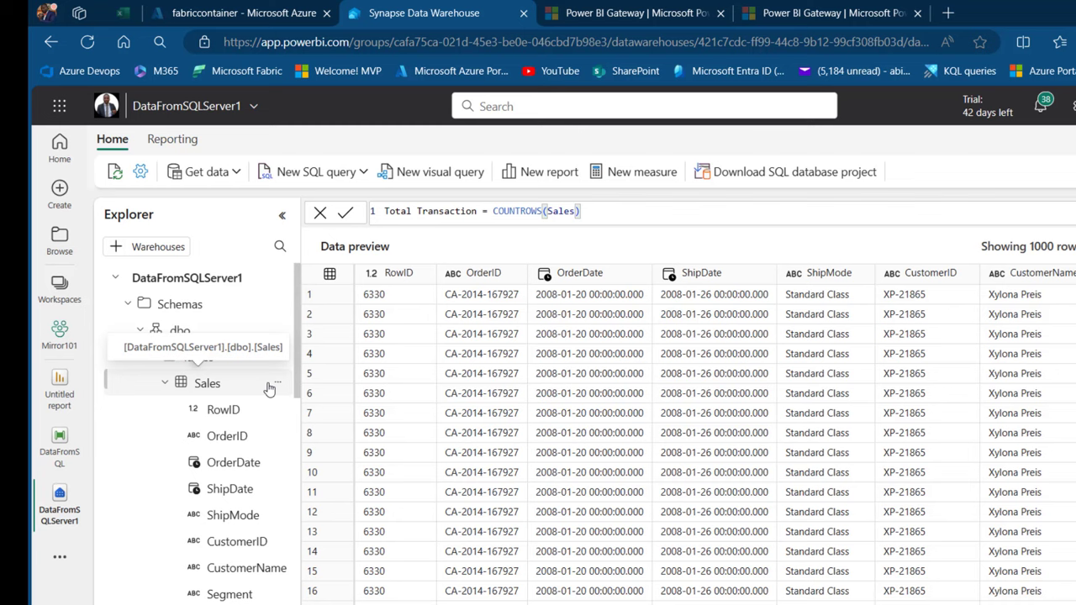
key(Return)
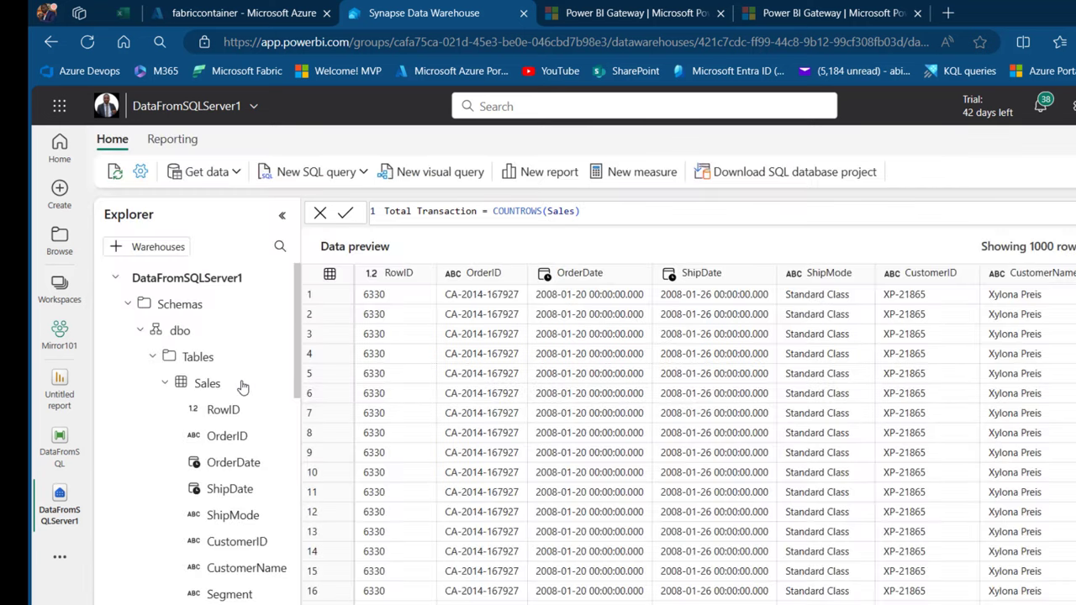
Go back to the untitled report, find the Total Sales measure, and place it on the canvas as a column chart.
click(56, 397)
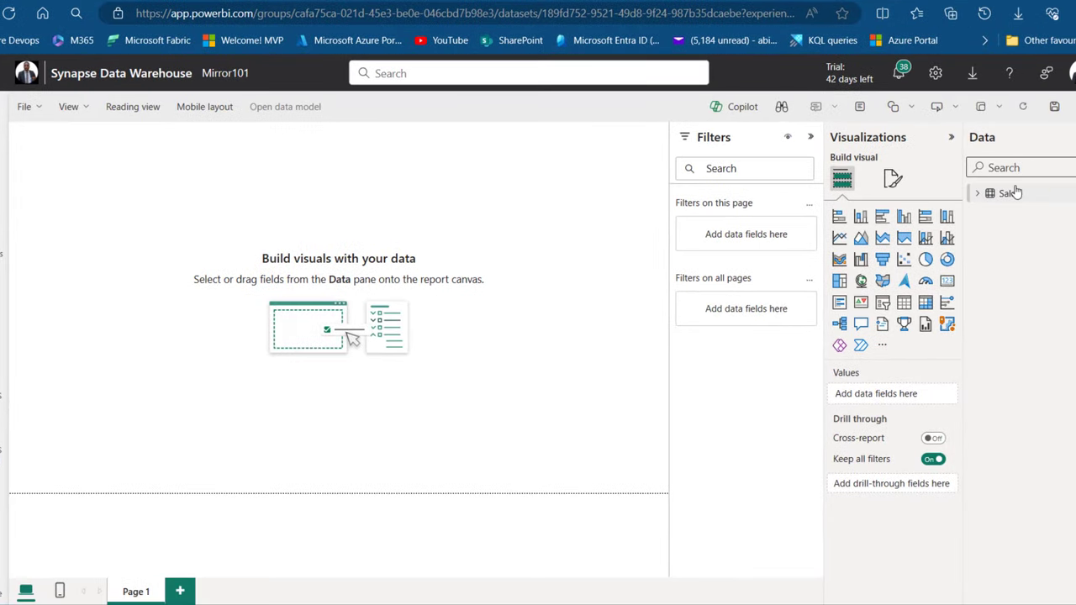
text(tot)
drag(1047, 212, 283, 232)
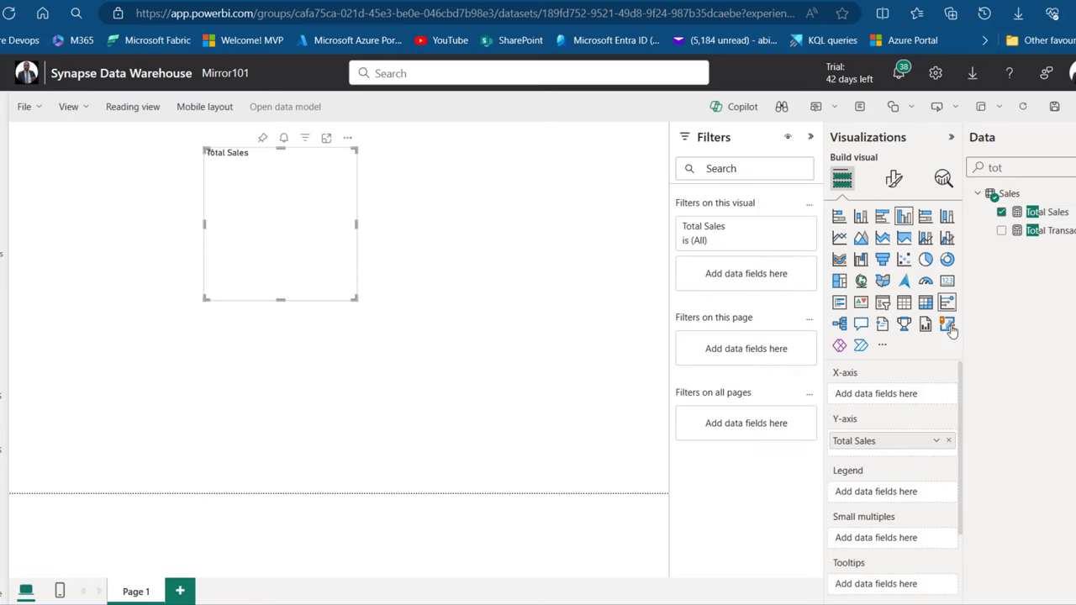
Add ProductName as the Total Sales chart's X-axis and enlarge the chart toward the page's left edge.
key(BackSpace)
key(BackSpace)
key(BackSpace)
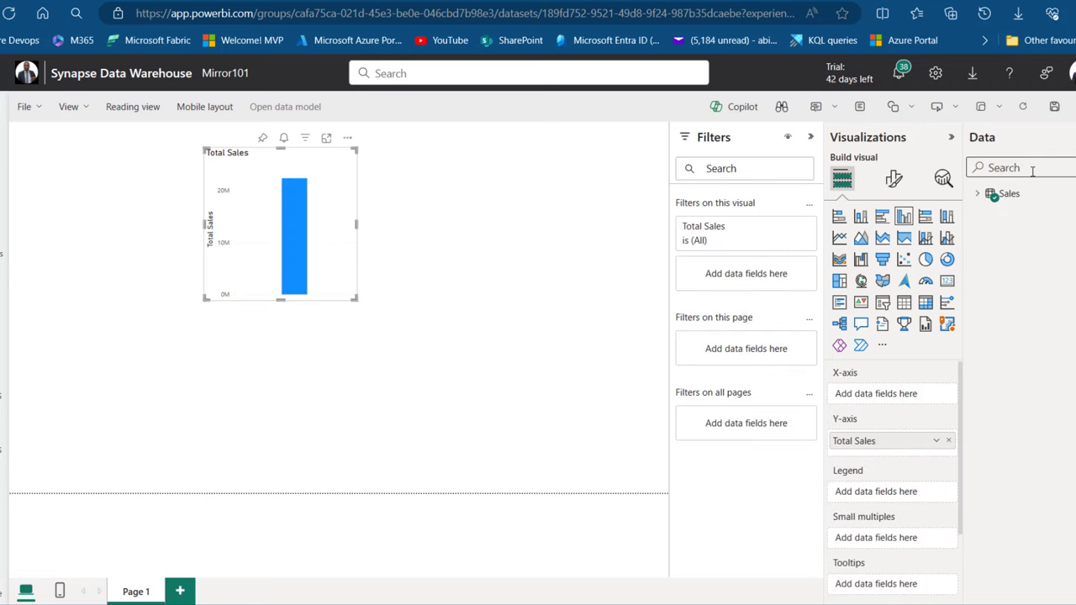
text(prod)
drag(1030, 242, 253, 262)
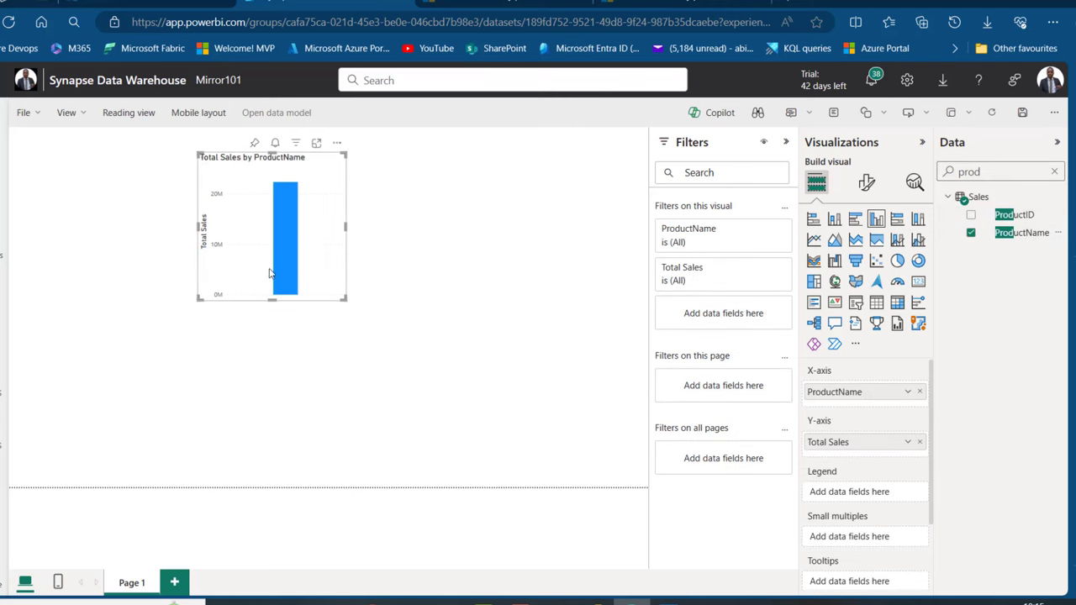
drag(200, 298, 28, 395)
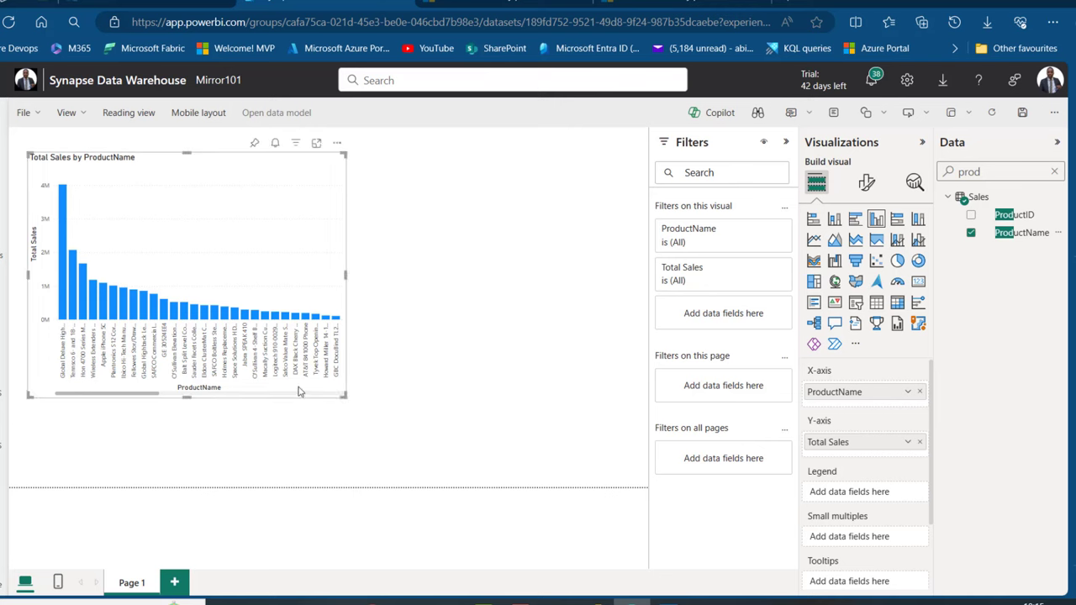
click(499, 274)
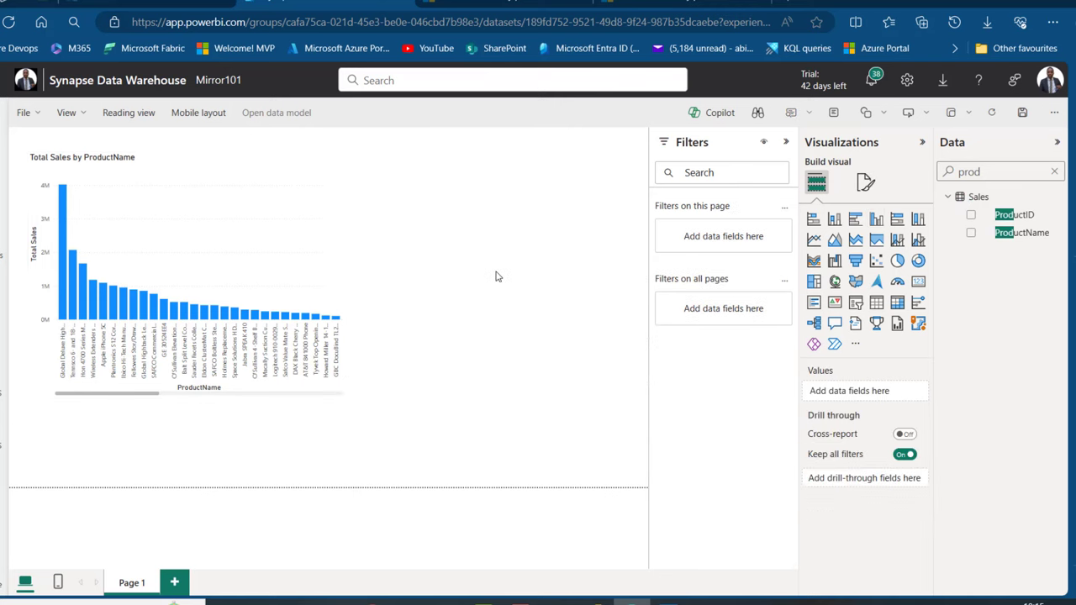
Place the Total Transaction measure beside the Total Sales chart and change its visual to a card.
click(1052, 172)
text(tot)
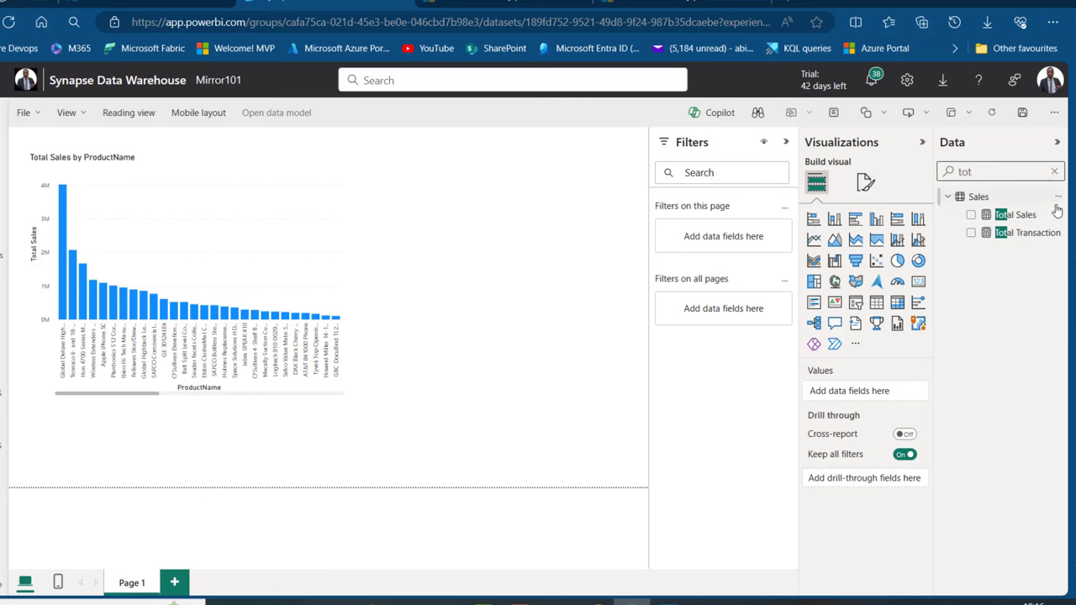
drag(1043, 233, 551, 210)
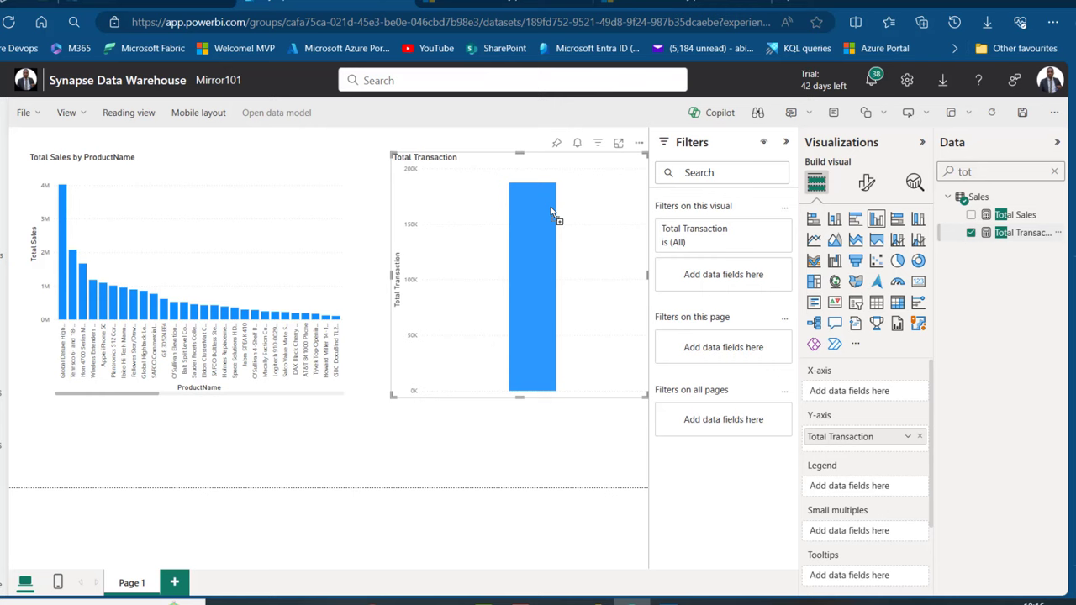
click(916, 282)
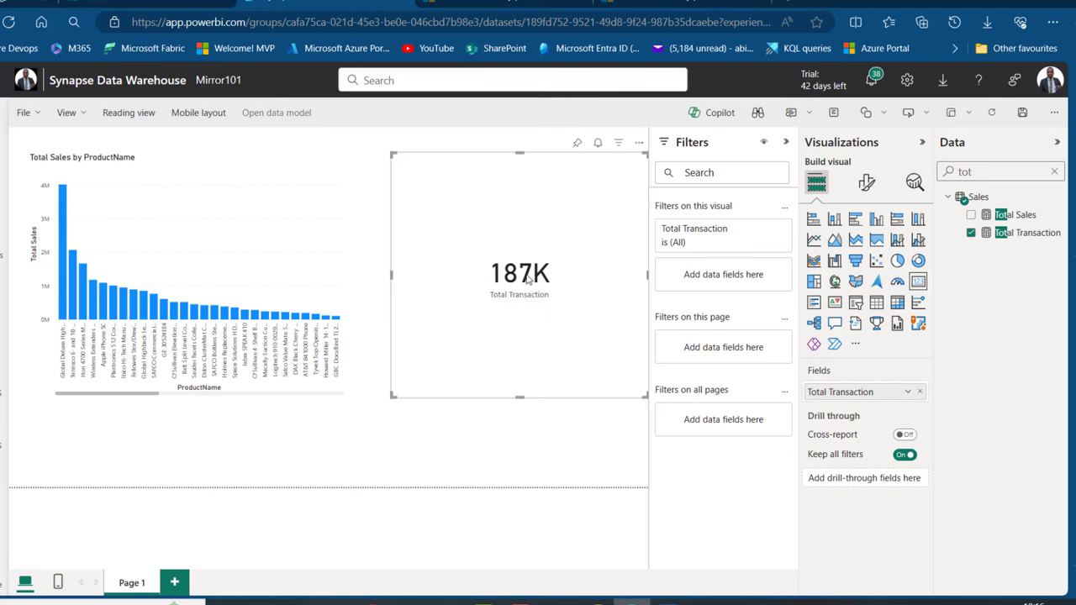
Save the report as DataFromSQLReport in the Mirror101 workspace.
key(ctrl+s)
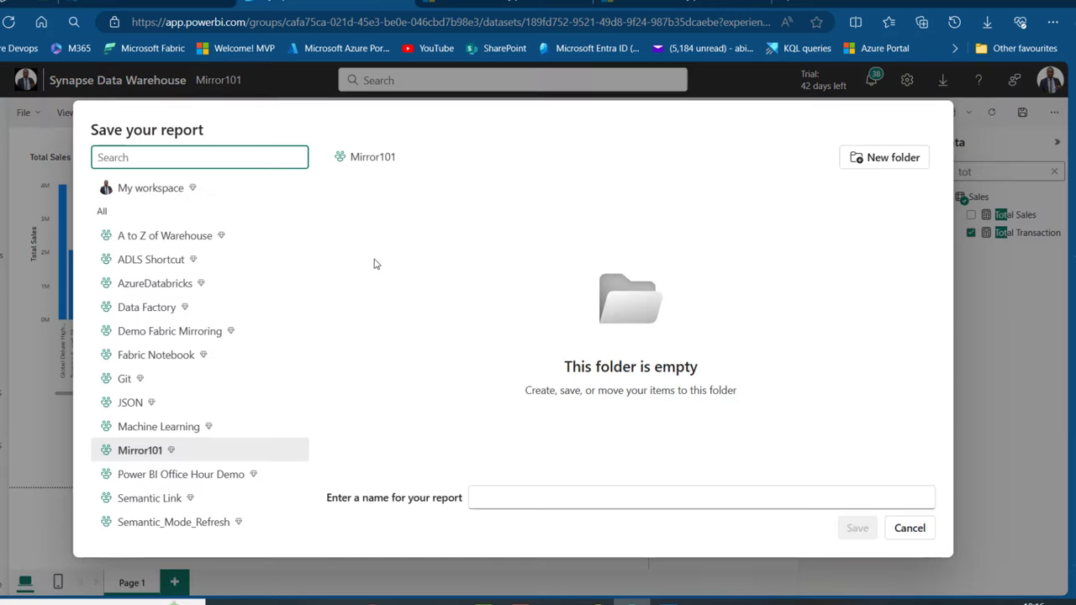
click(607, 498)
text(DataFromSQLReport)
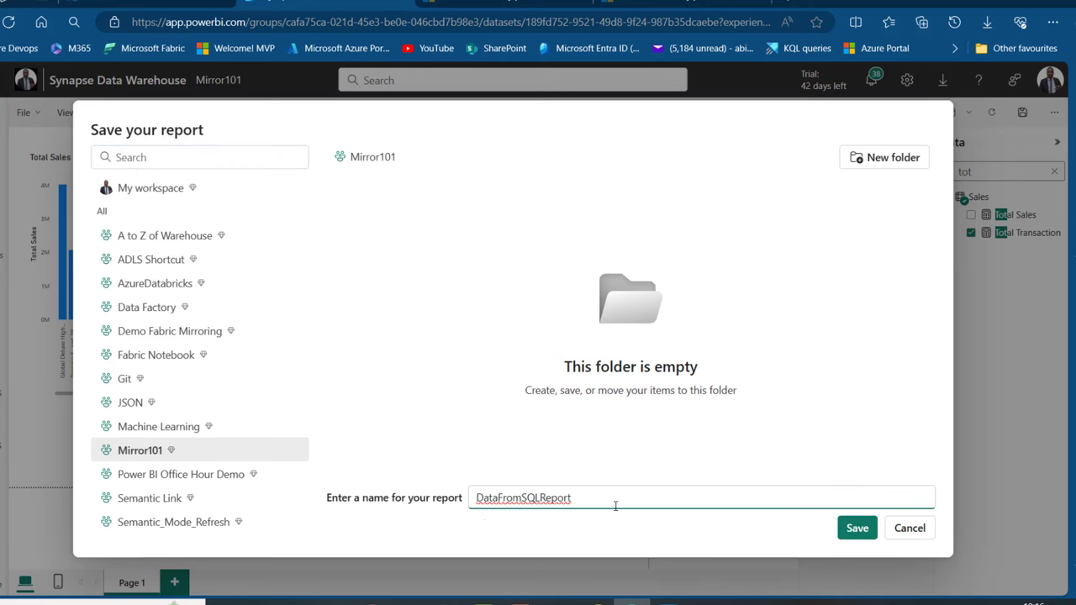
click(858, 528)
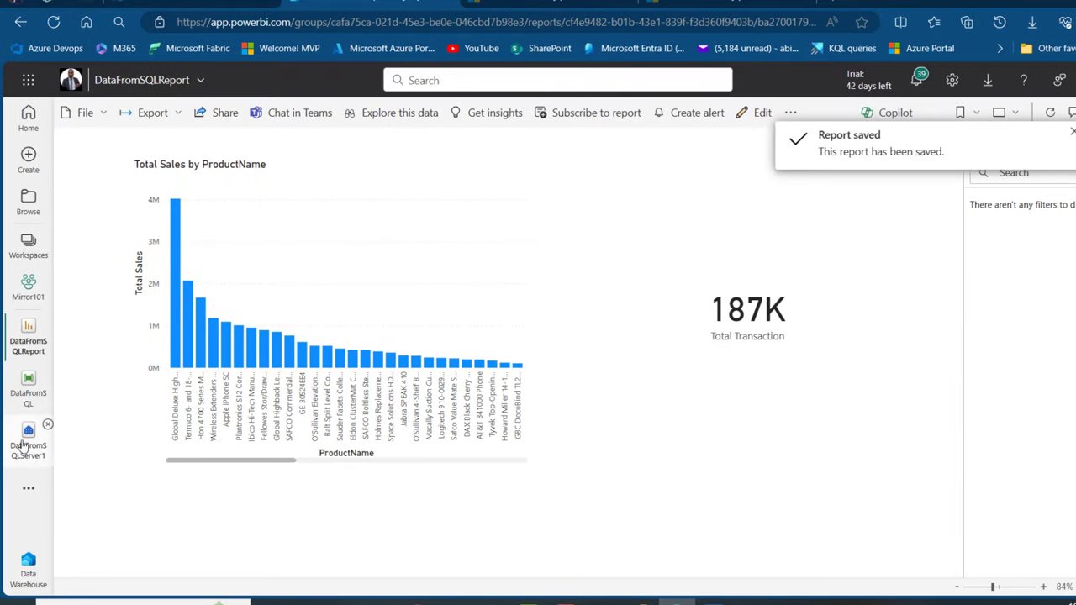
Open the DataFromSQL pipeline and check its schedule for the last successful run and the next refresh.
click(25, 399)
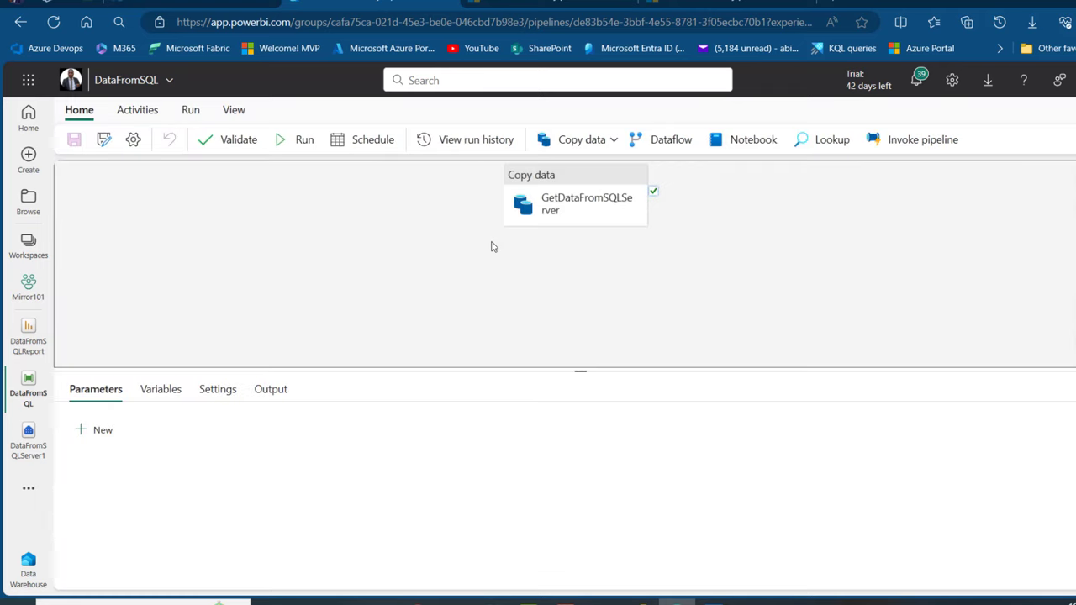
click(375, 142)
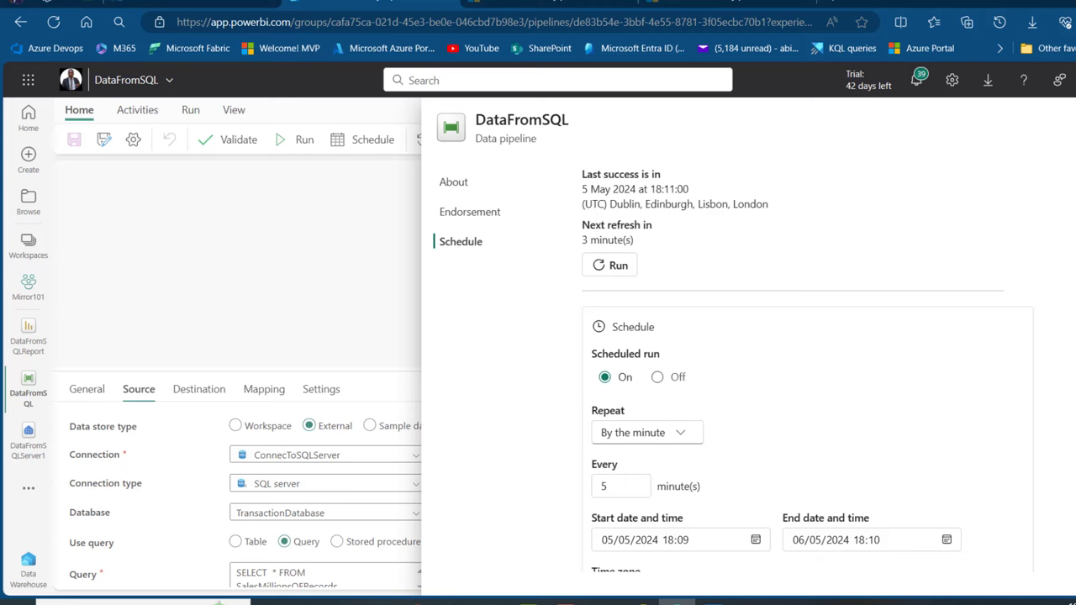
key(Escape)
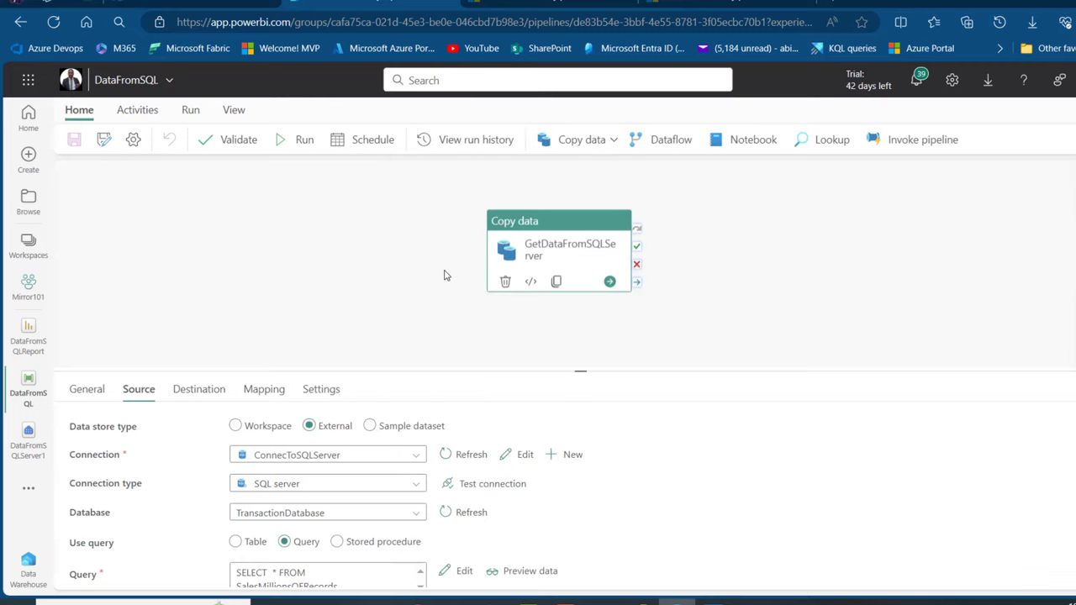
Reopen DataFromSQLReport for editing and enlarge the Total Transaction card downward and over part of the column chart.
click(17, 348)
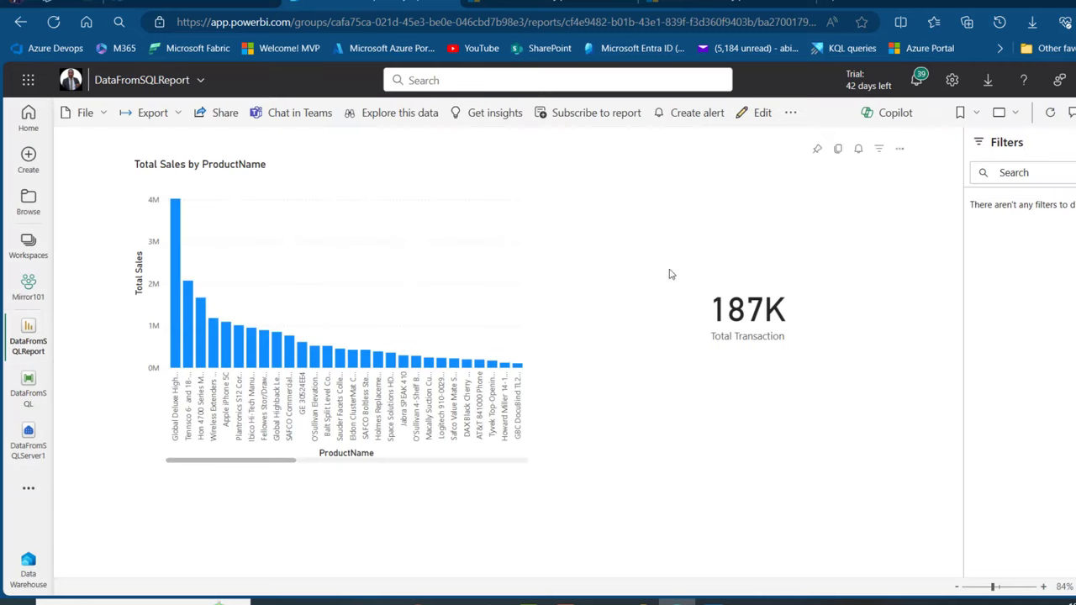
click(753, 113)
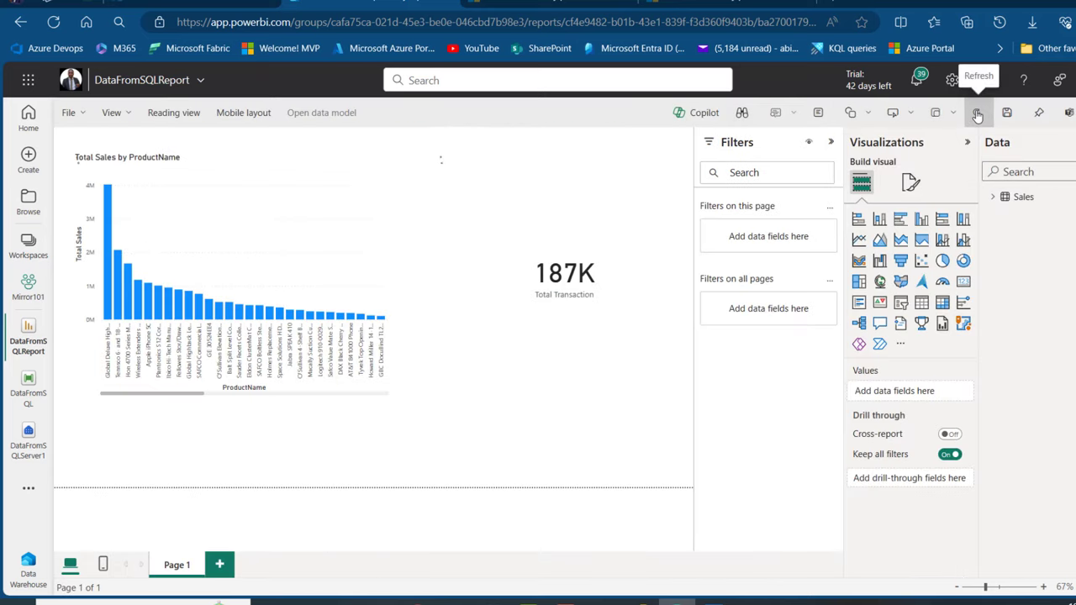
click(555, 332)
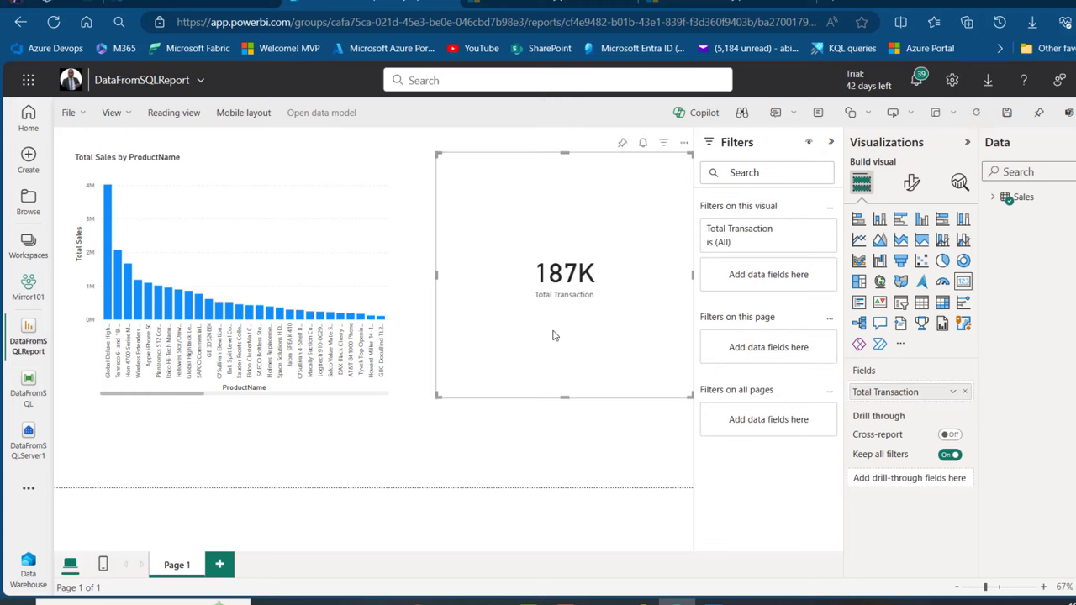
drag(437, 395, 268, 433)
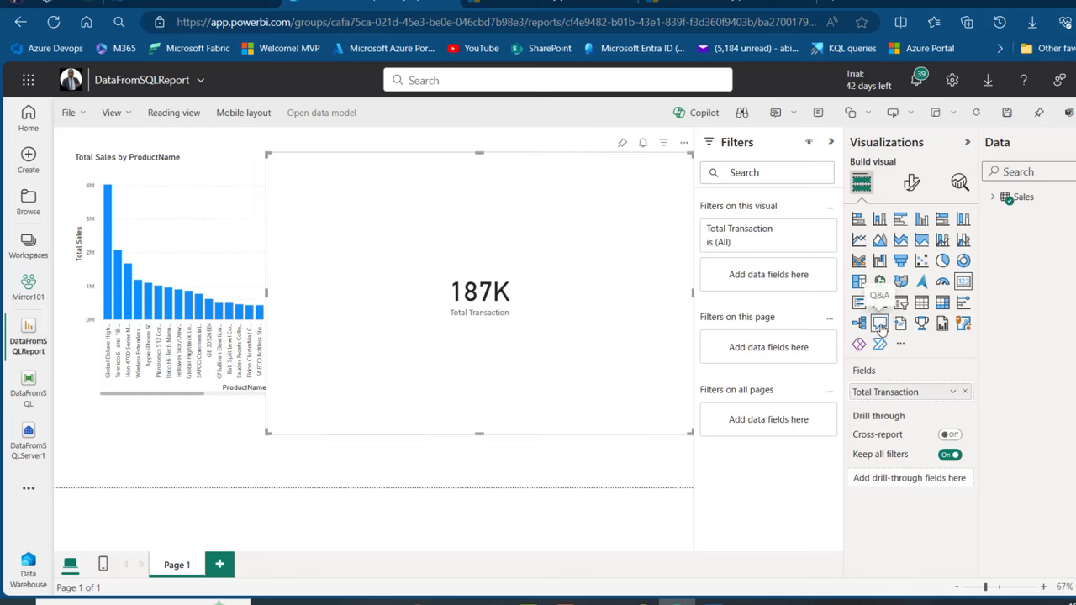
Set the Total Transaction card's callout value display units to None and save the report.
click(914, 185)
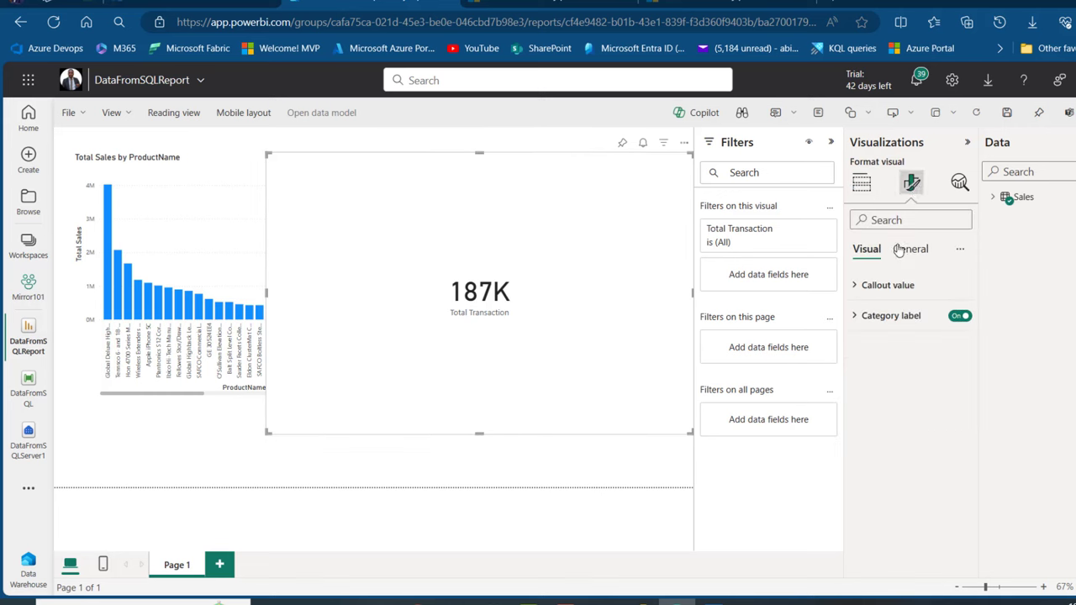
click(880, 291)
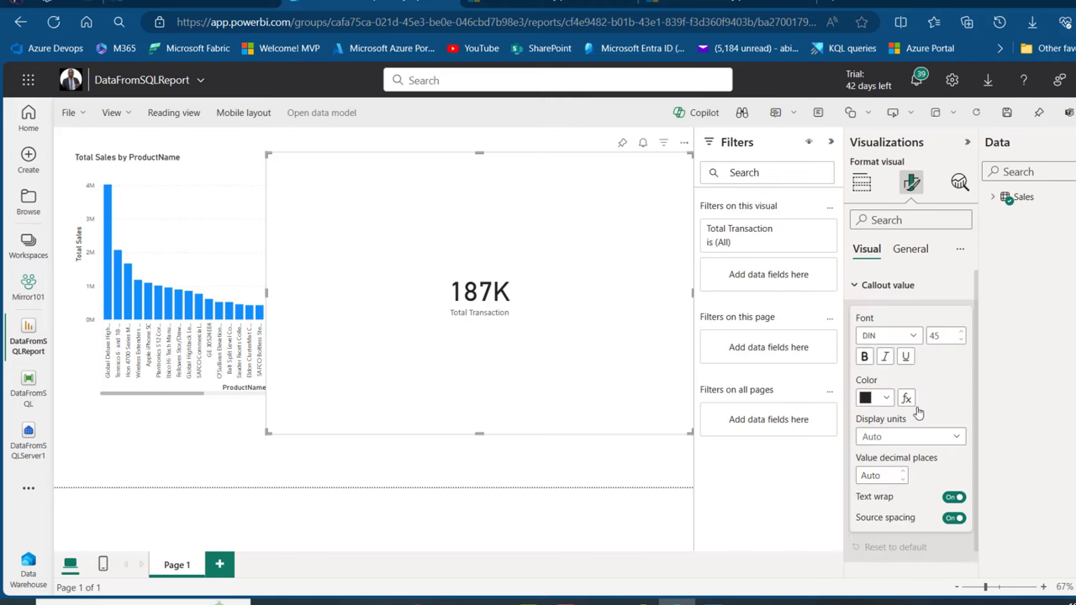
click(949, 441)
click(900, 473)
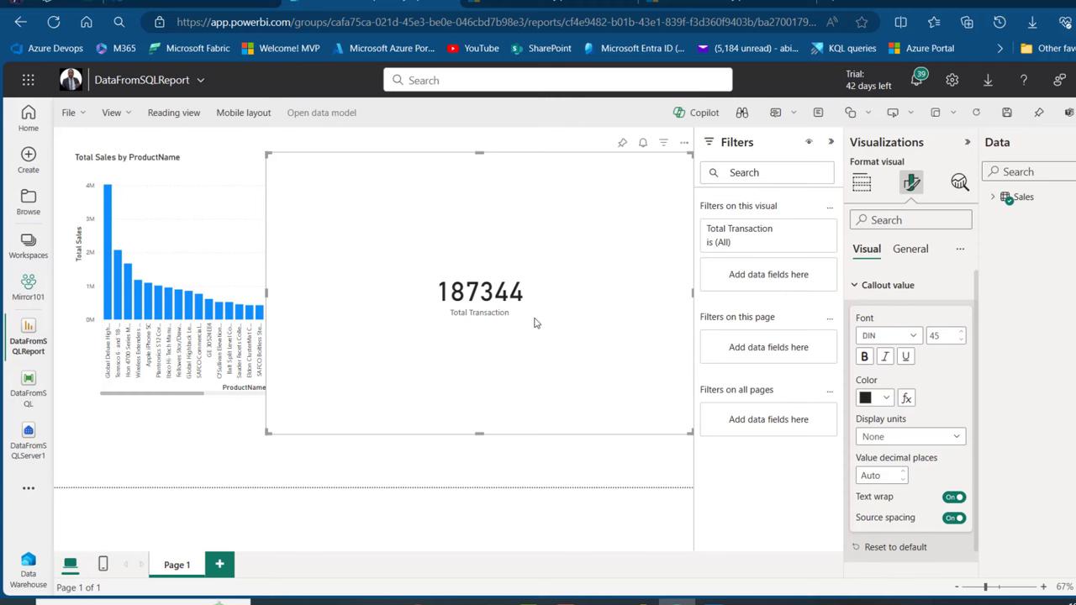
key(ctrl+s)
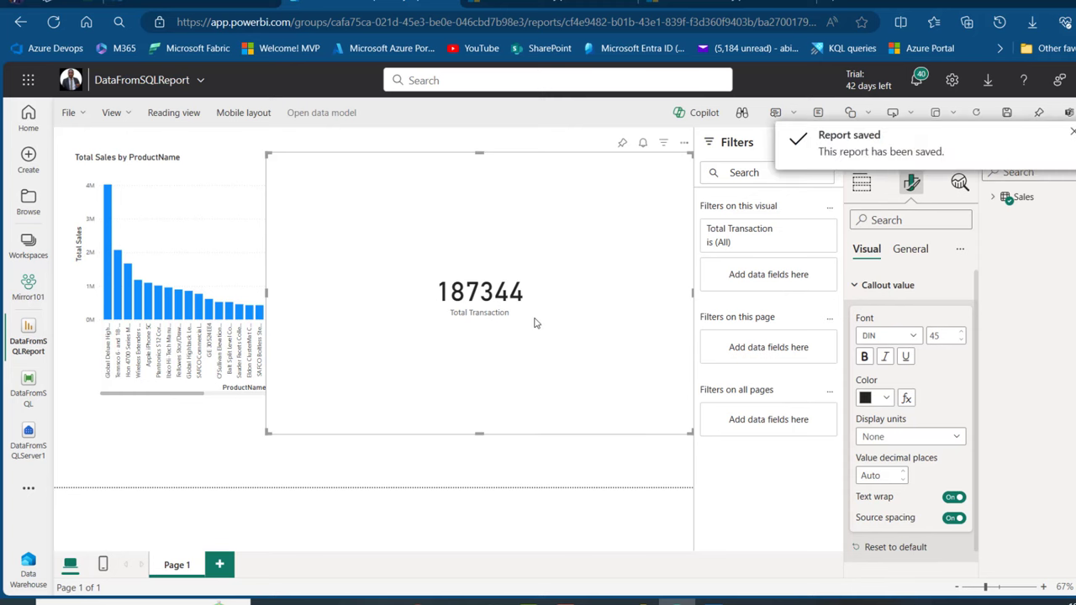
Return to the DataFromSQL pipeline and check in its schedule whether the next scheduled run has completed.
click(27, 402)
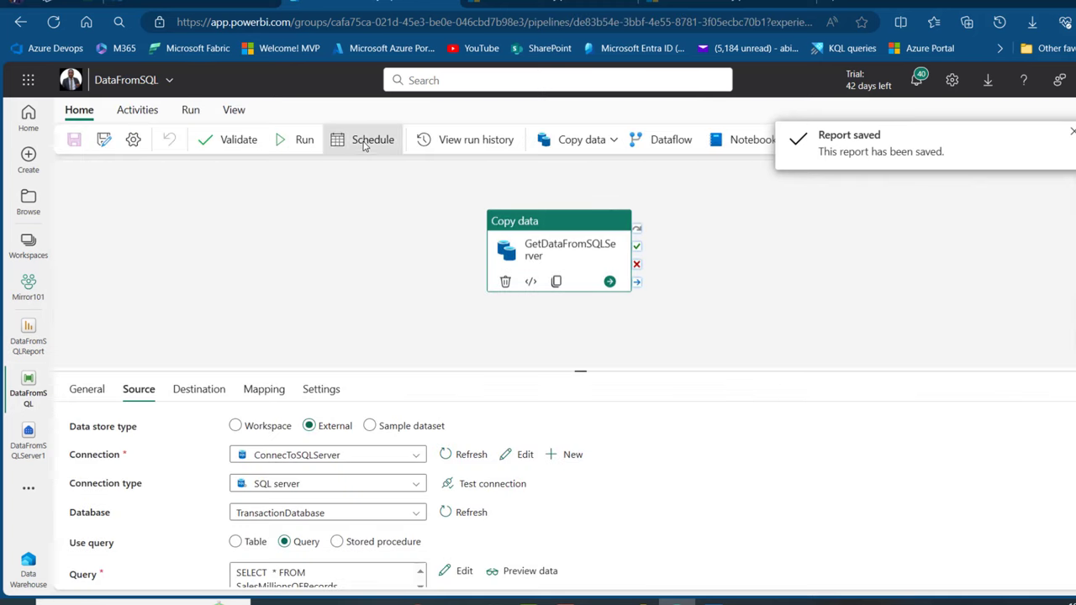
click(365, 141)
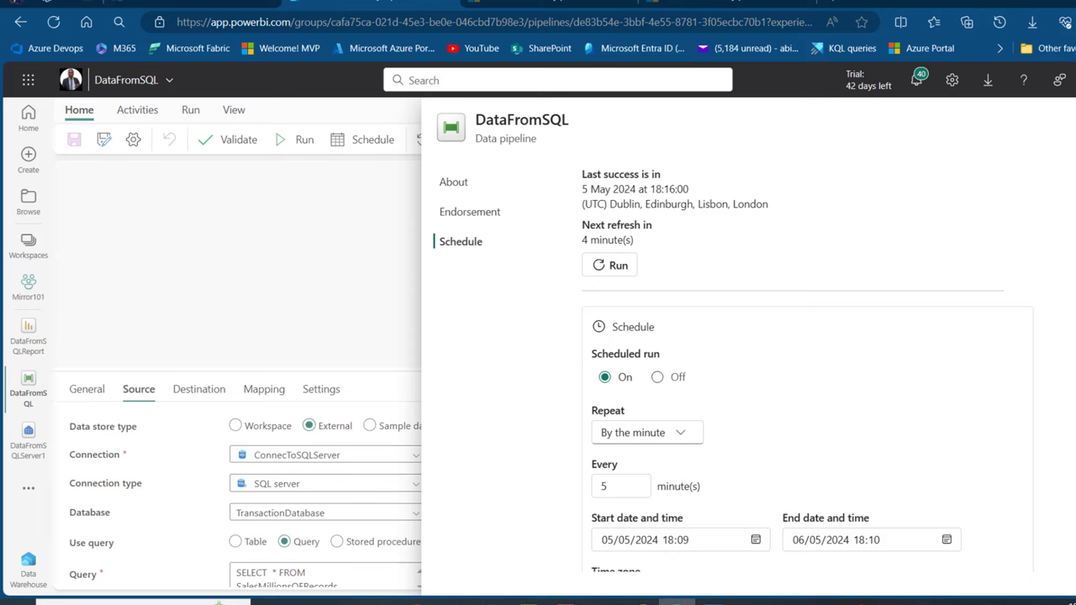
key(Escape)
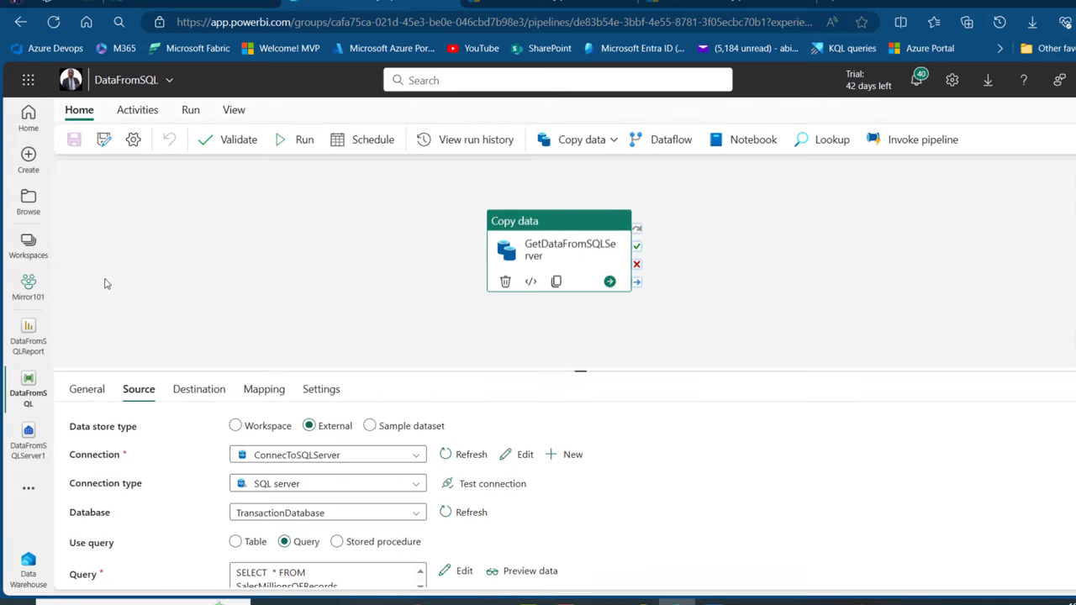
Refresh the visuals of DataFromSQLReport with the latest data, and go back to the DataFromSQL pipeline.
click(17, 343)
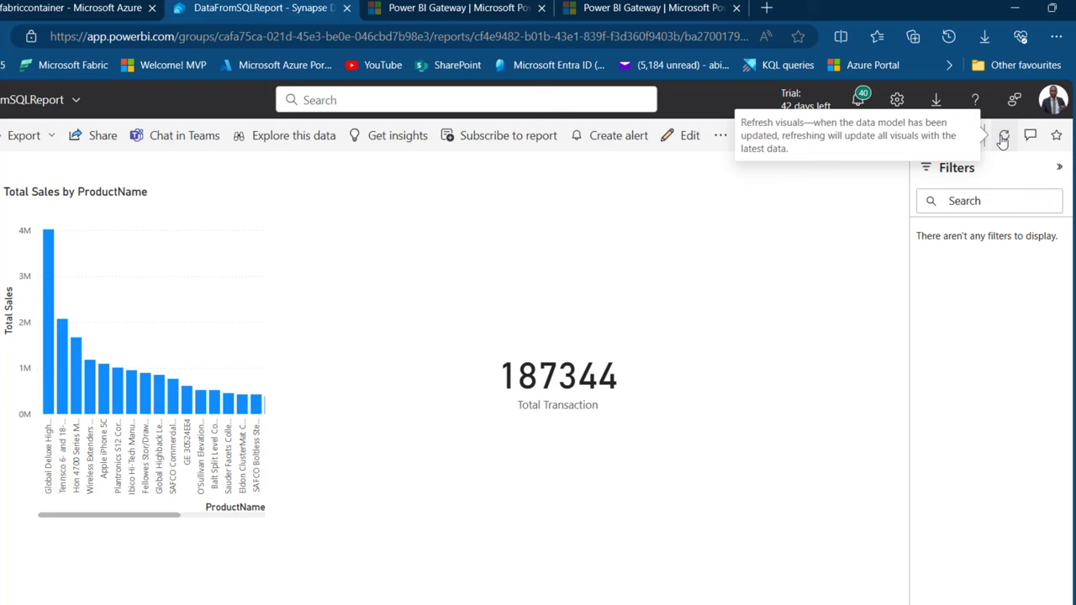
click(1003, 137)
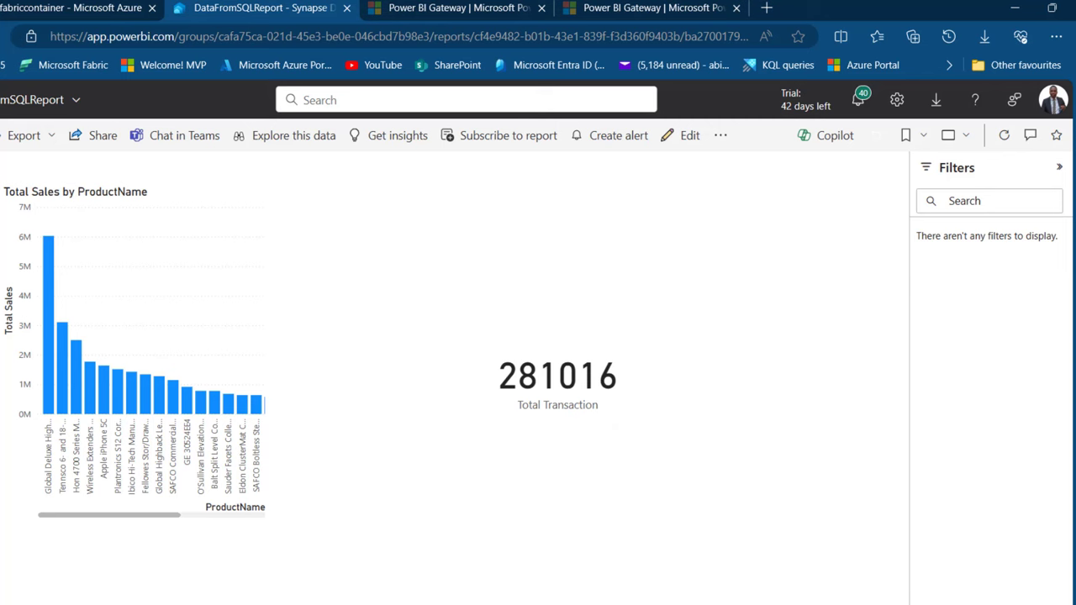
key(alt+Left)
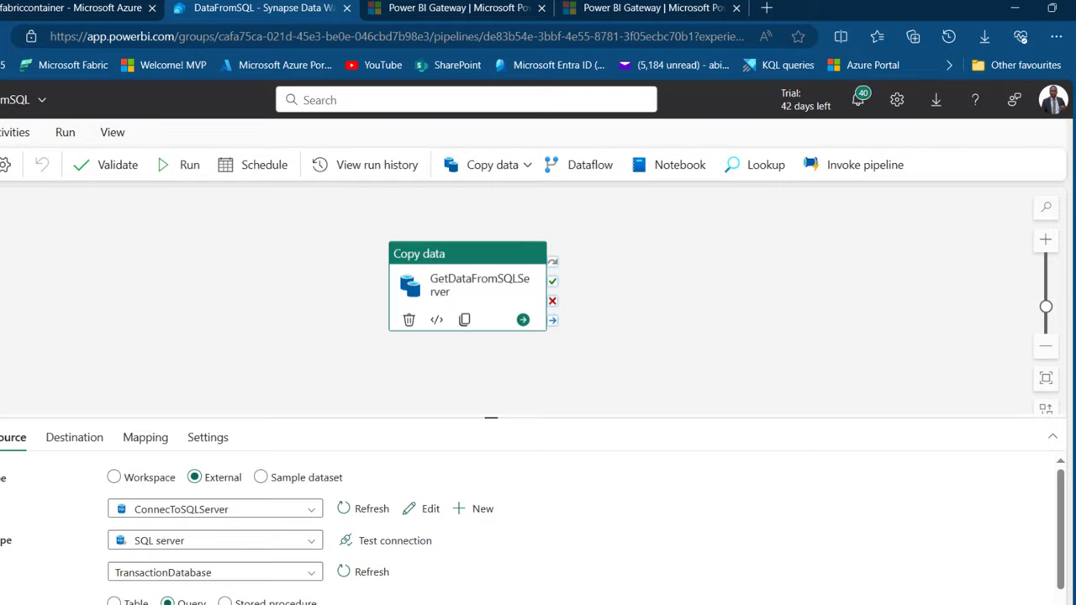